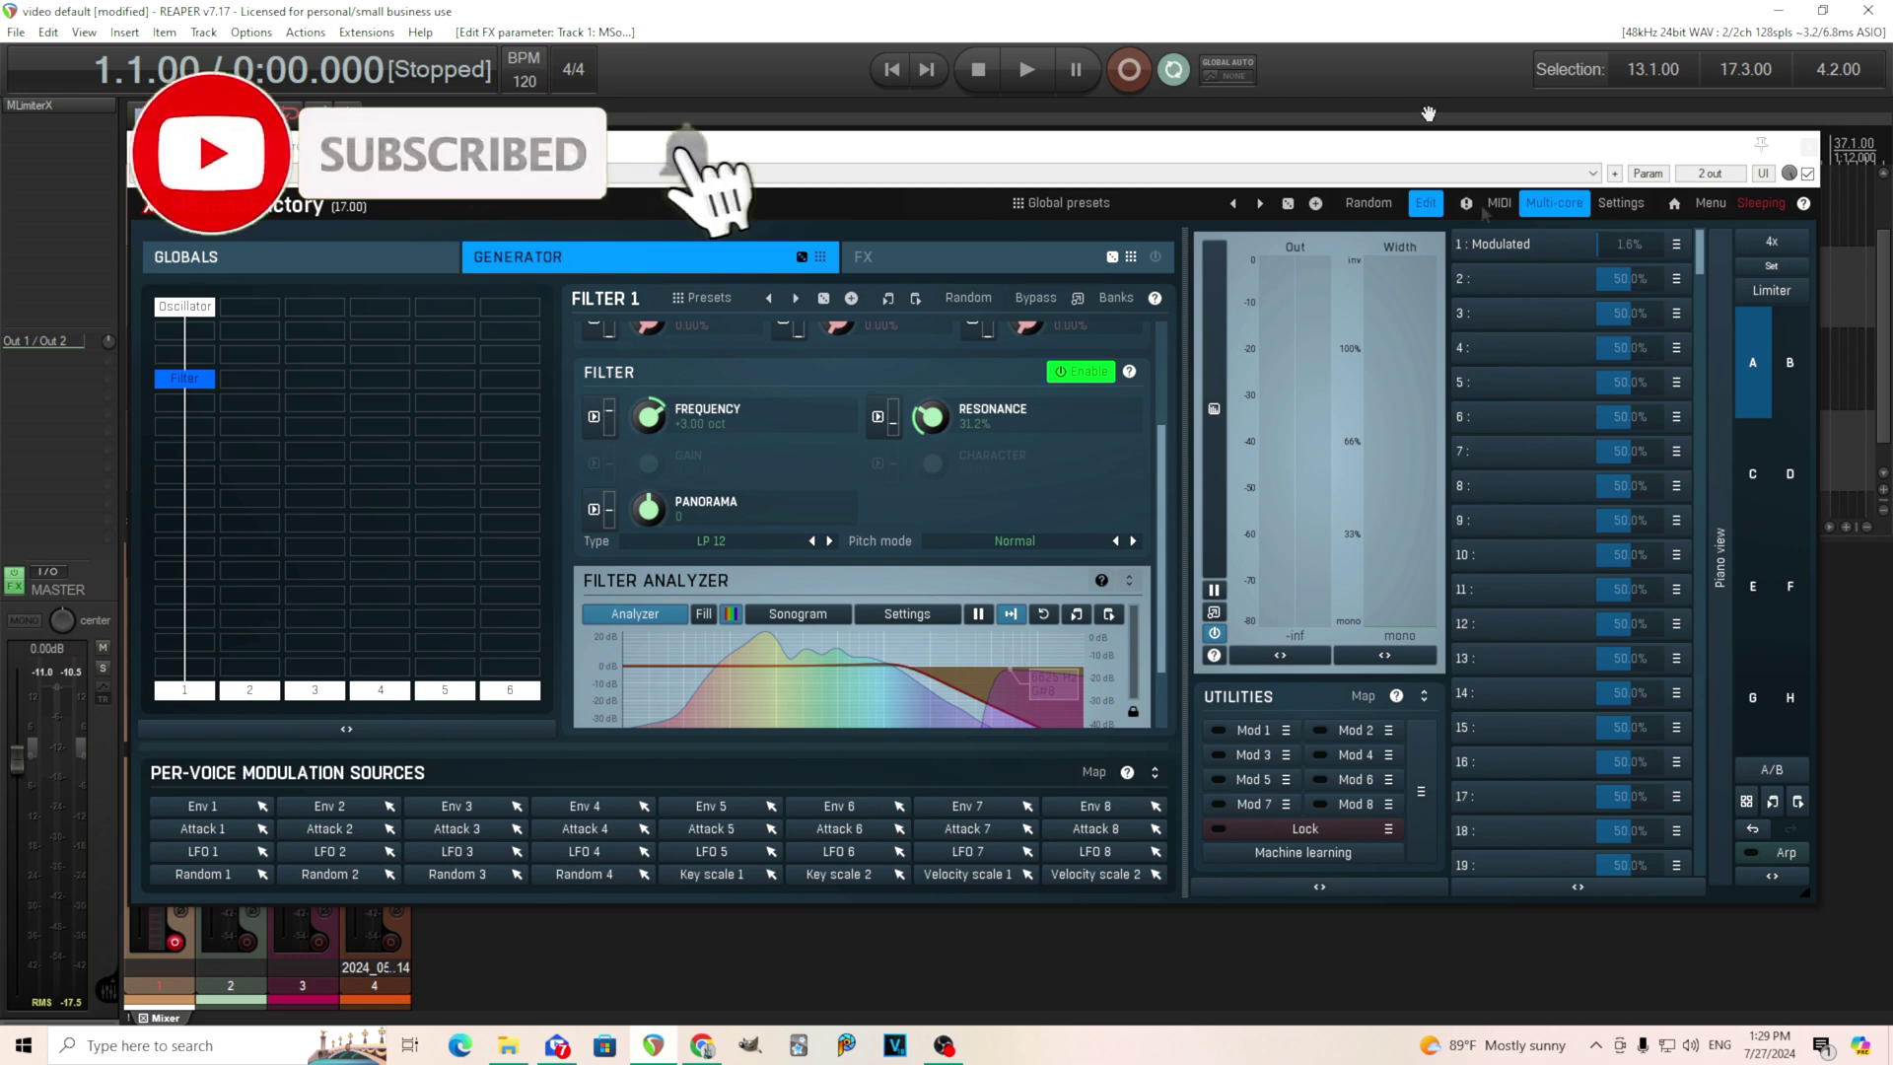
Glance at the Modulator 1 editor, then raise Filter 1's output level to +6.91 dB
left_click(1254, 738)
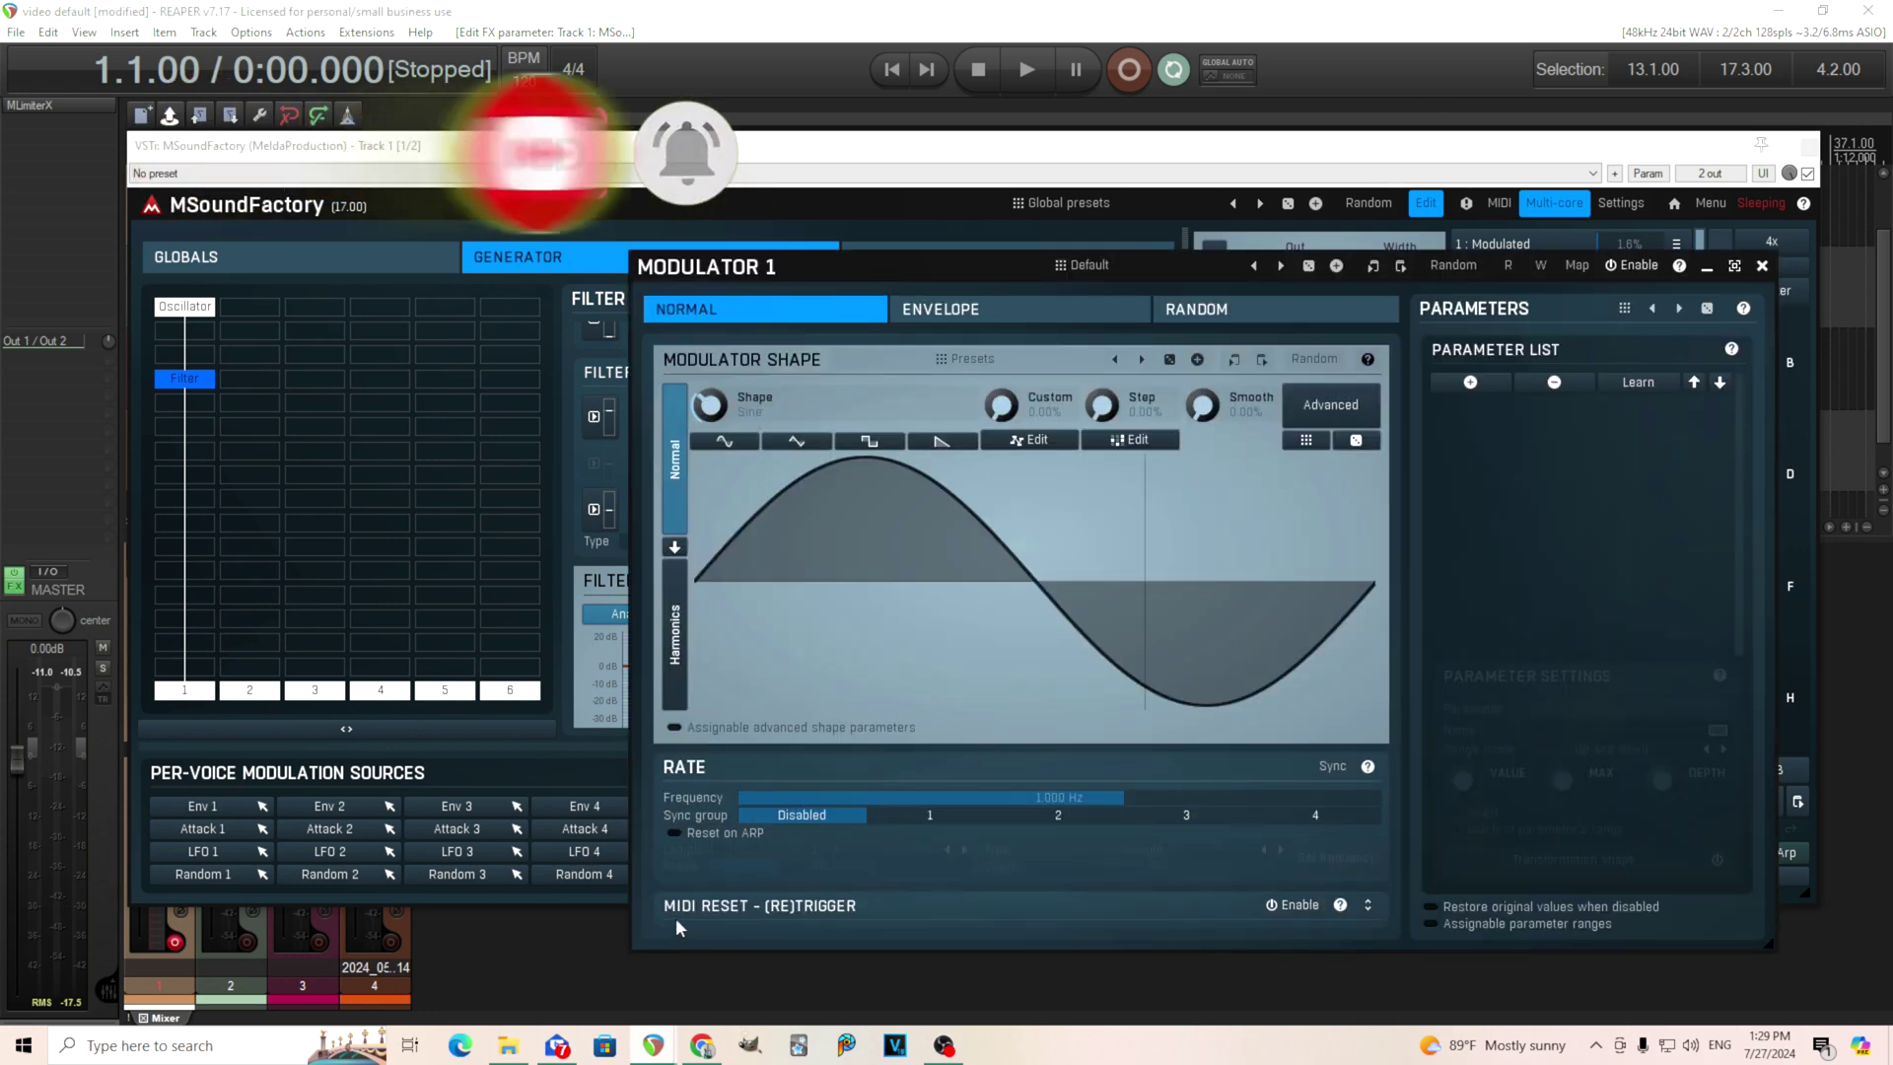
left_click(1762, 266)
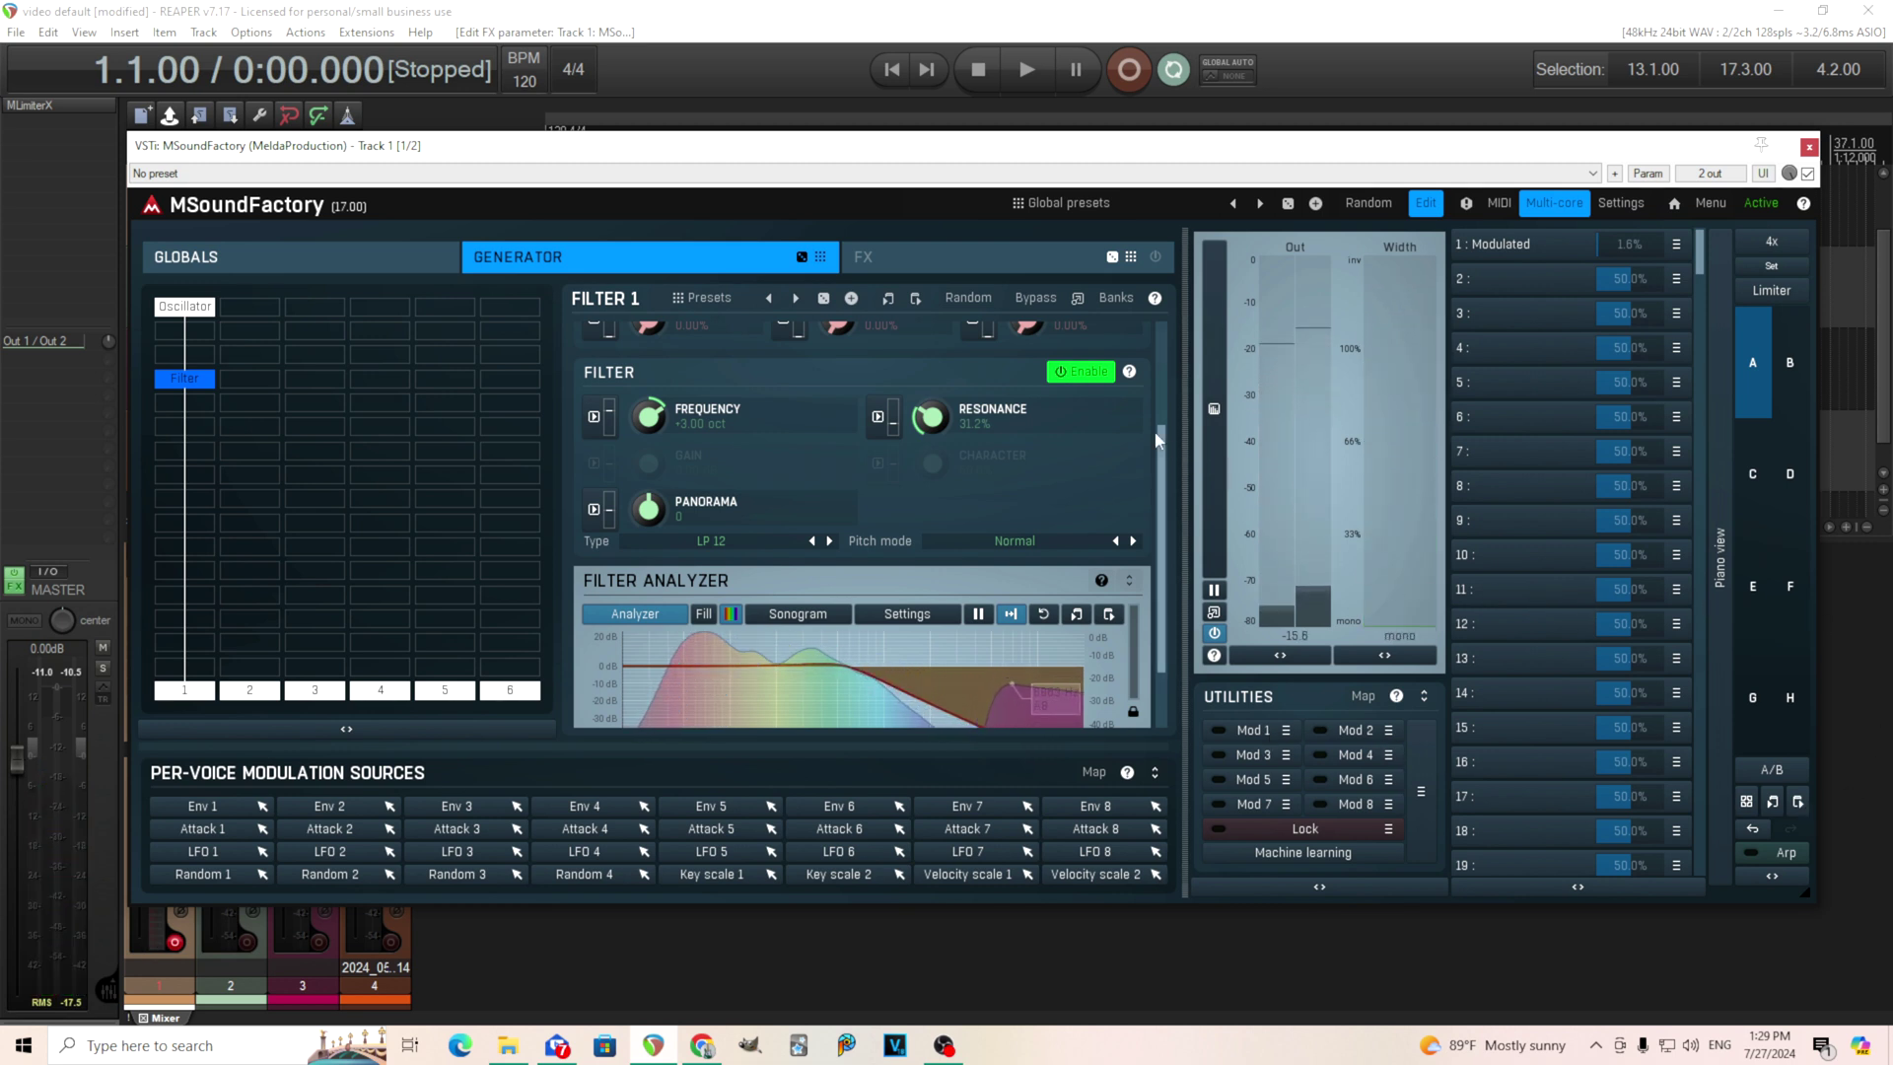
left_click_drag(1158, 441, 1178, 355)
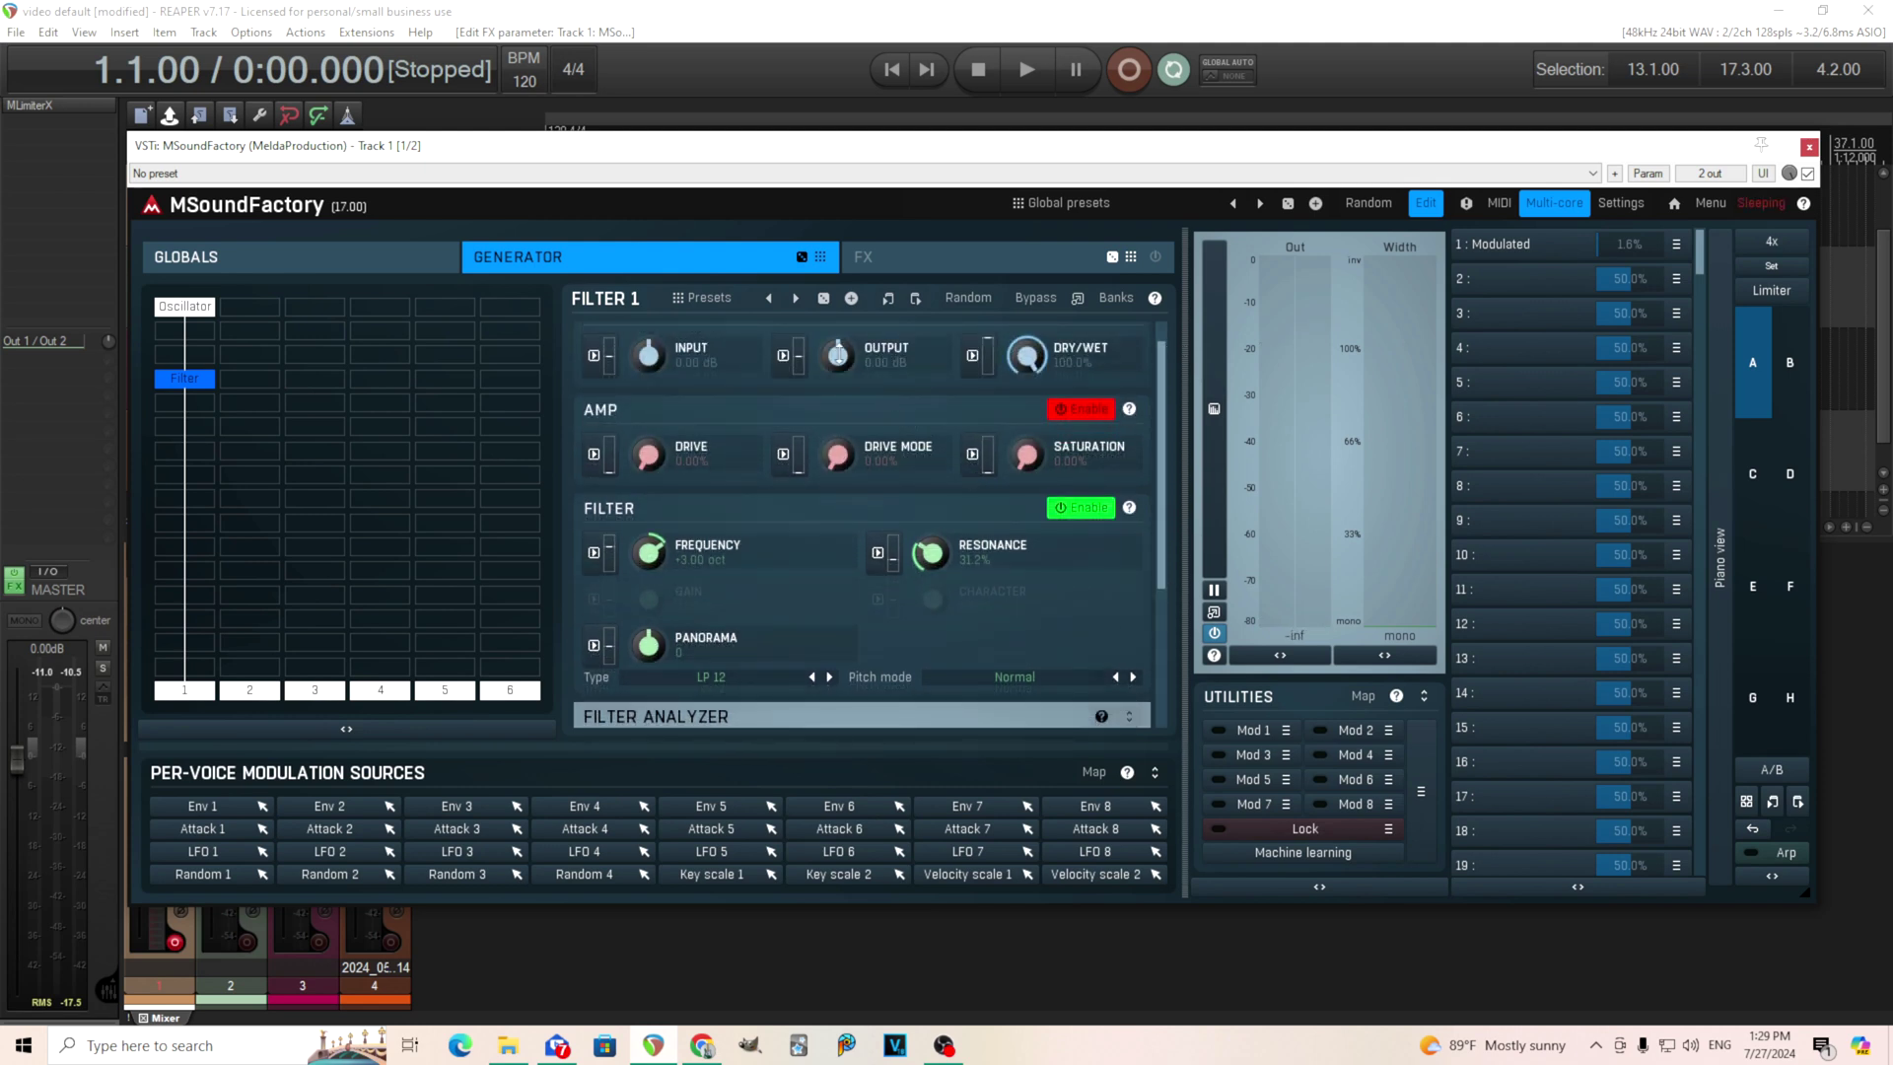
left_click_drag(838, 353, 838, 320)
scroll(1158, 533, "down", 3)
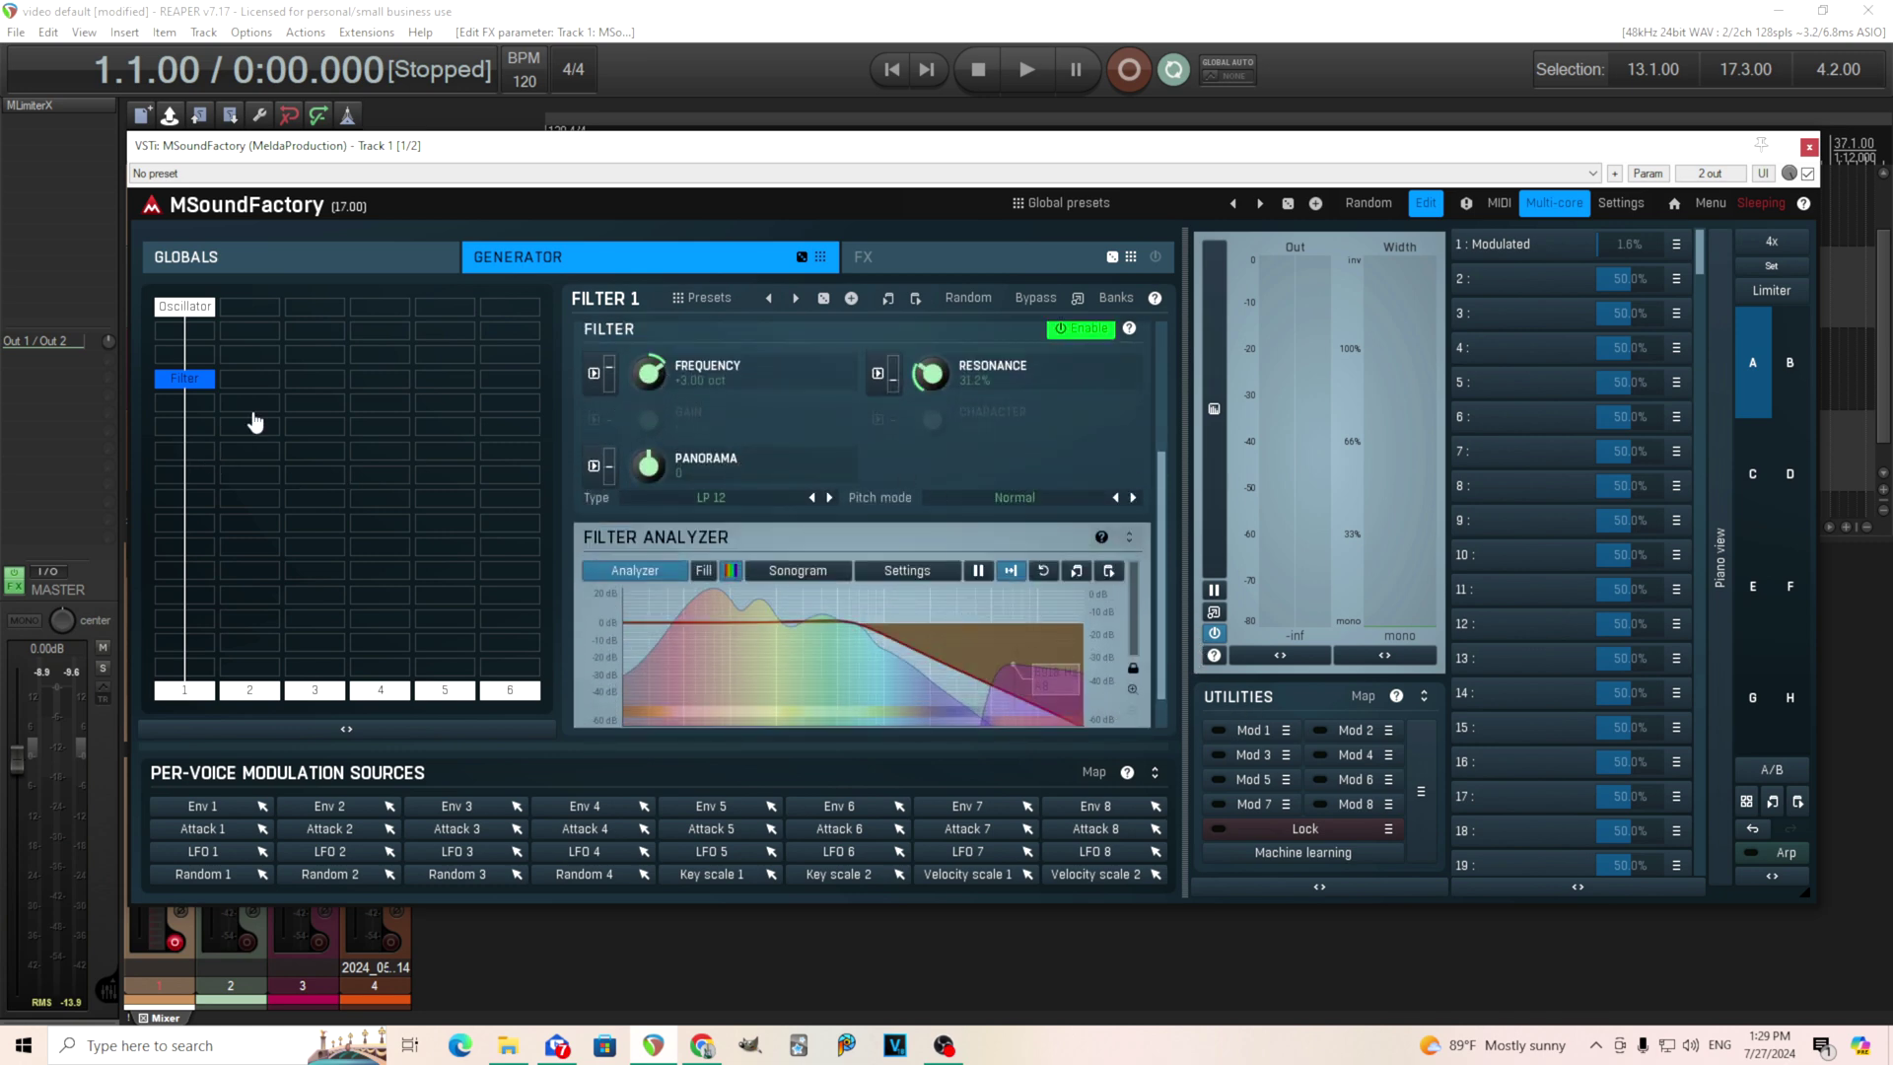
Link Mod 1 to Filter 1's frequency via Clear & Learn and switch the modulation on
left_click(1288, 732)
left_click(1459, 797)
left_click(1264, 733)
left_click(1221, 733)
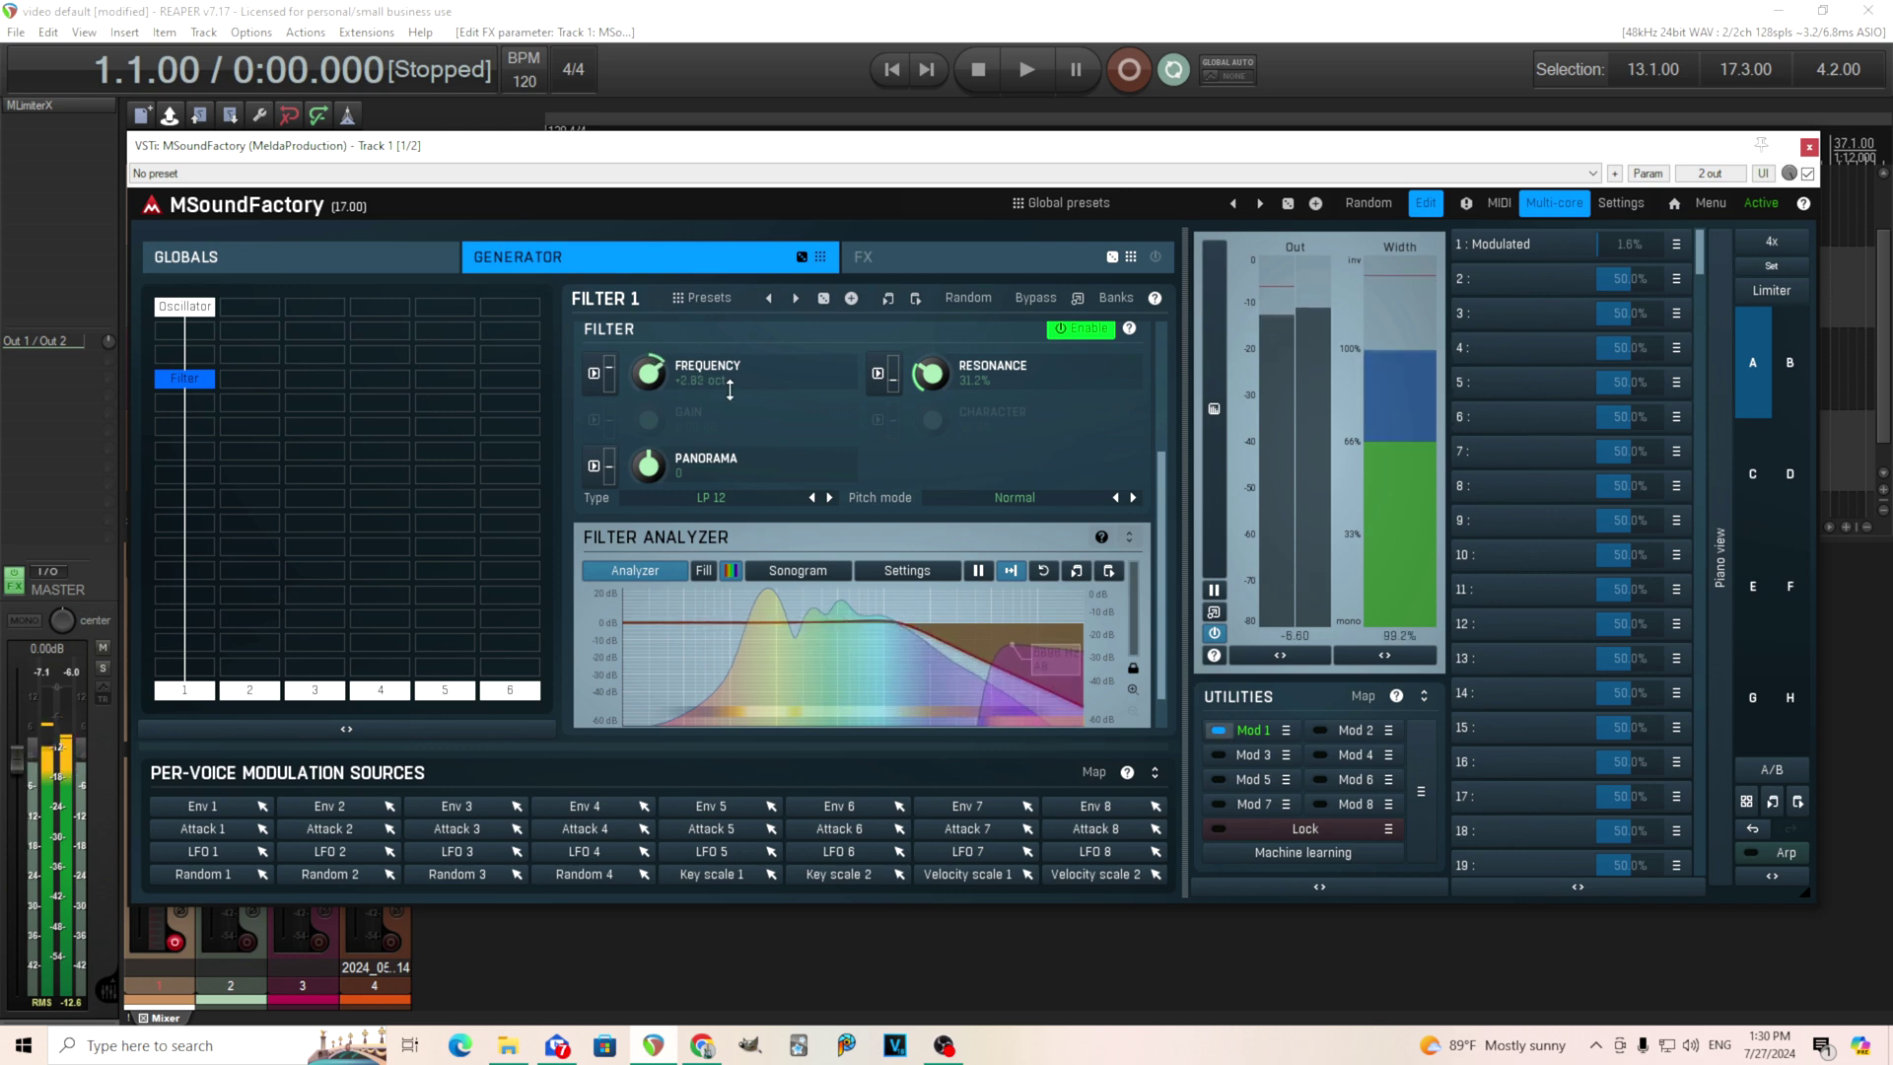
left_click(1254, 737)
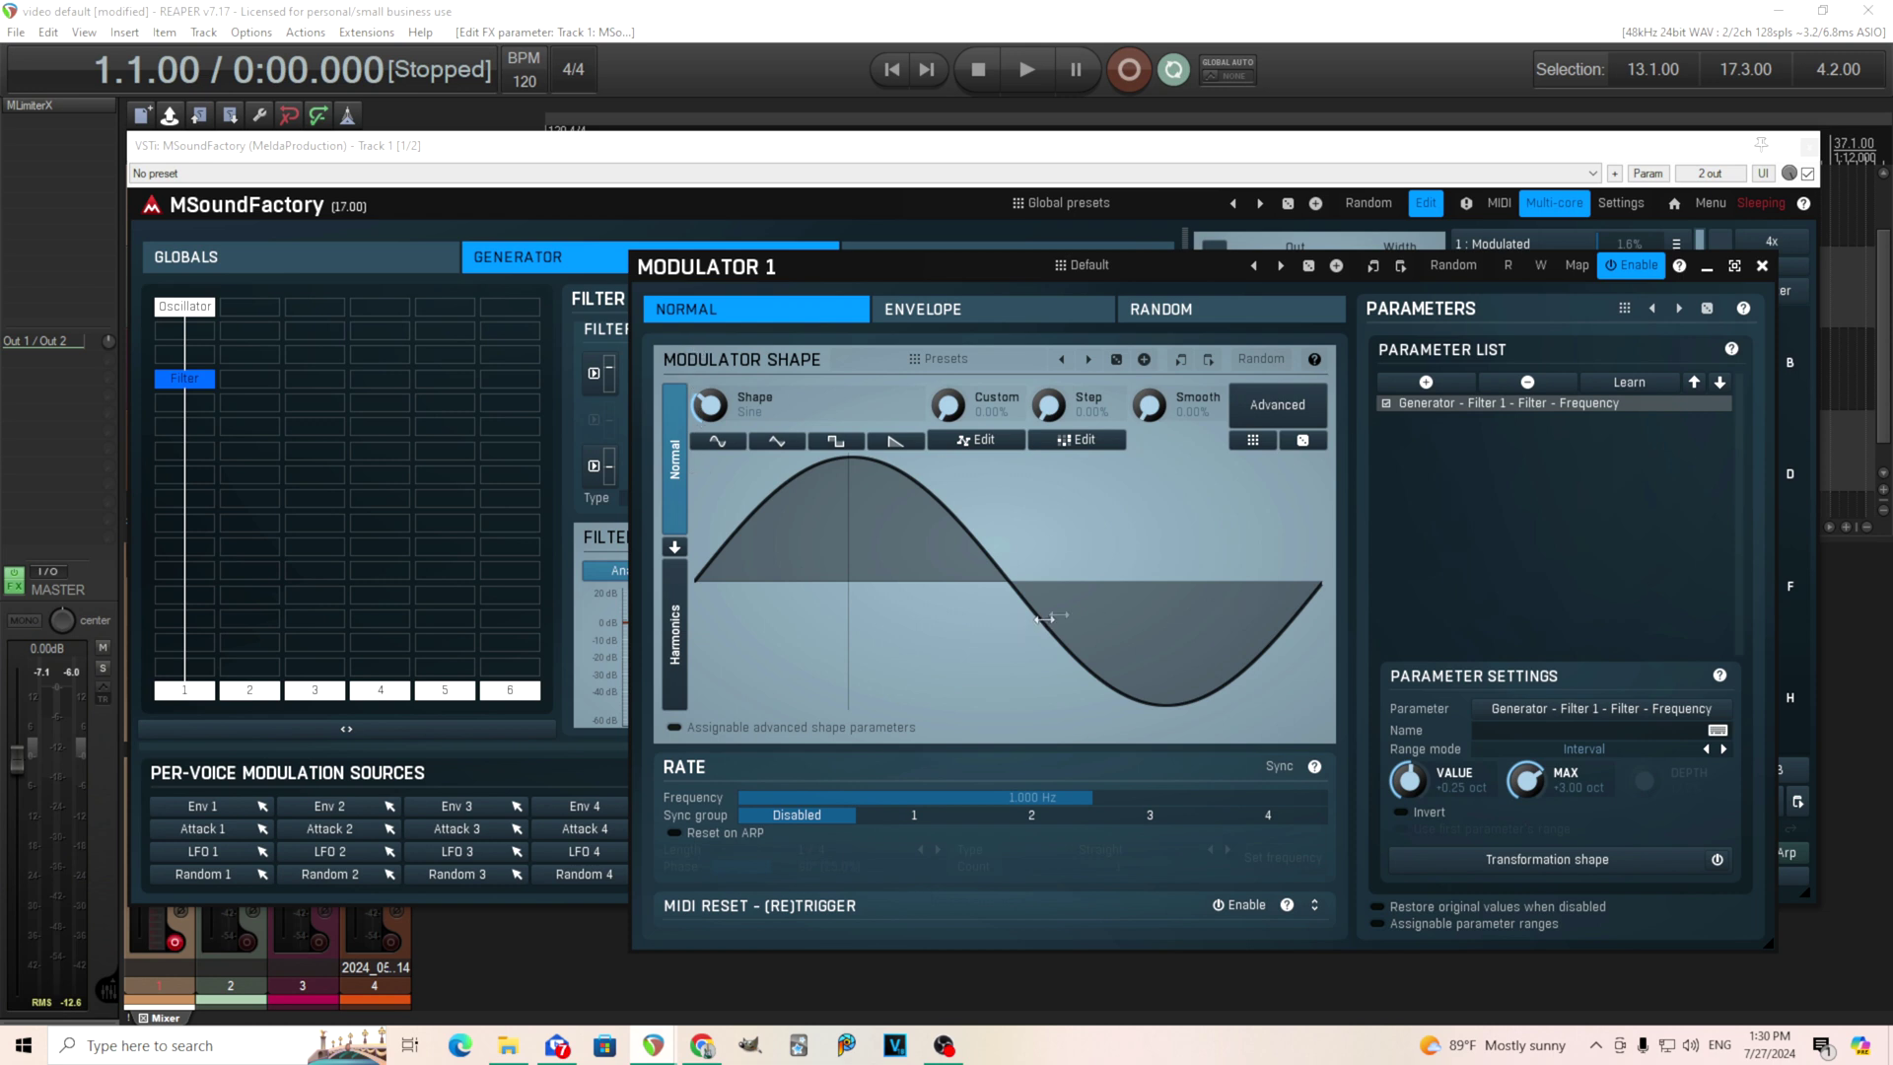
Enter 0.00 oct as Modulator 1's filter-frequency start value
double_click(1410, 781)
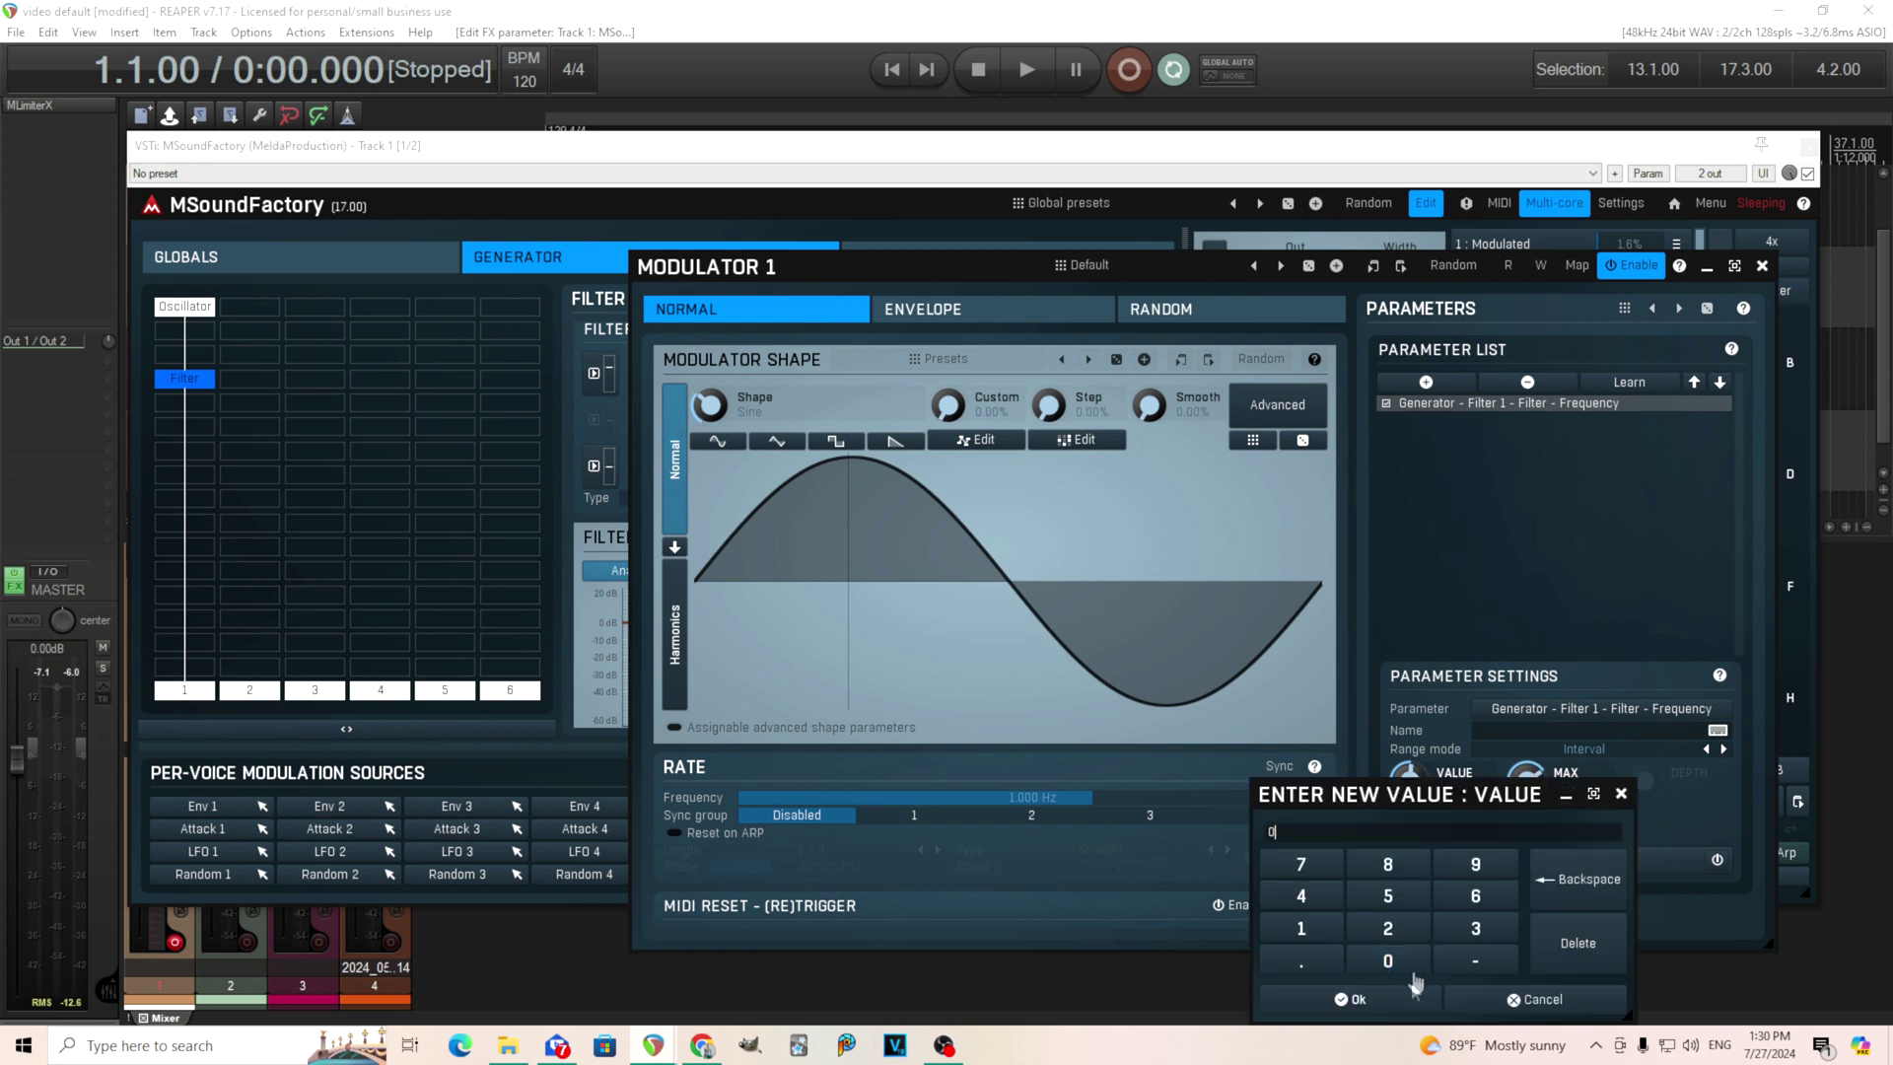
left_click(1420, 976)
left_click(1564, 951)
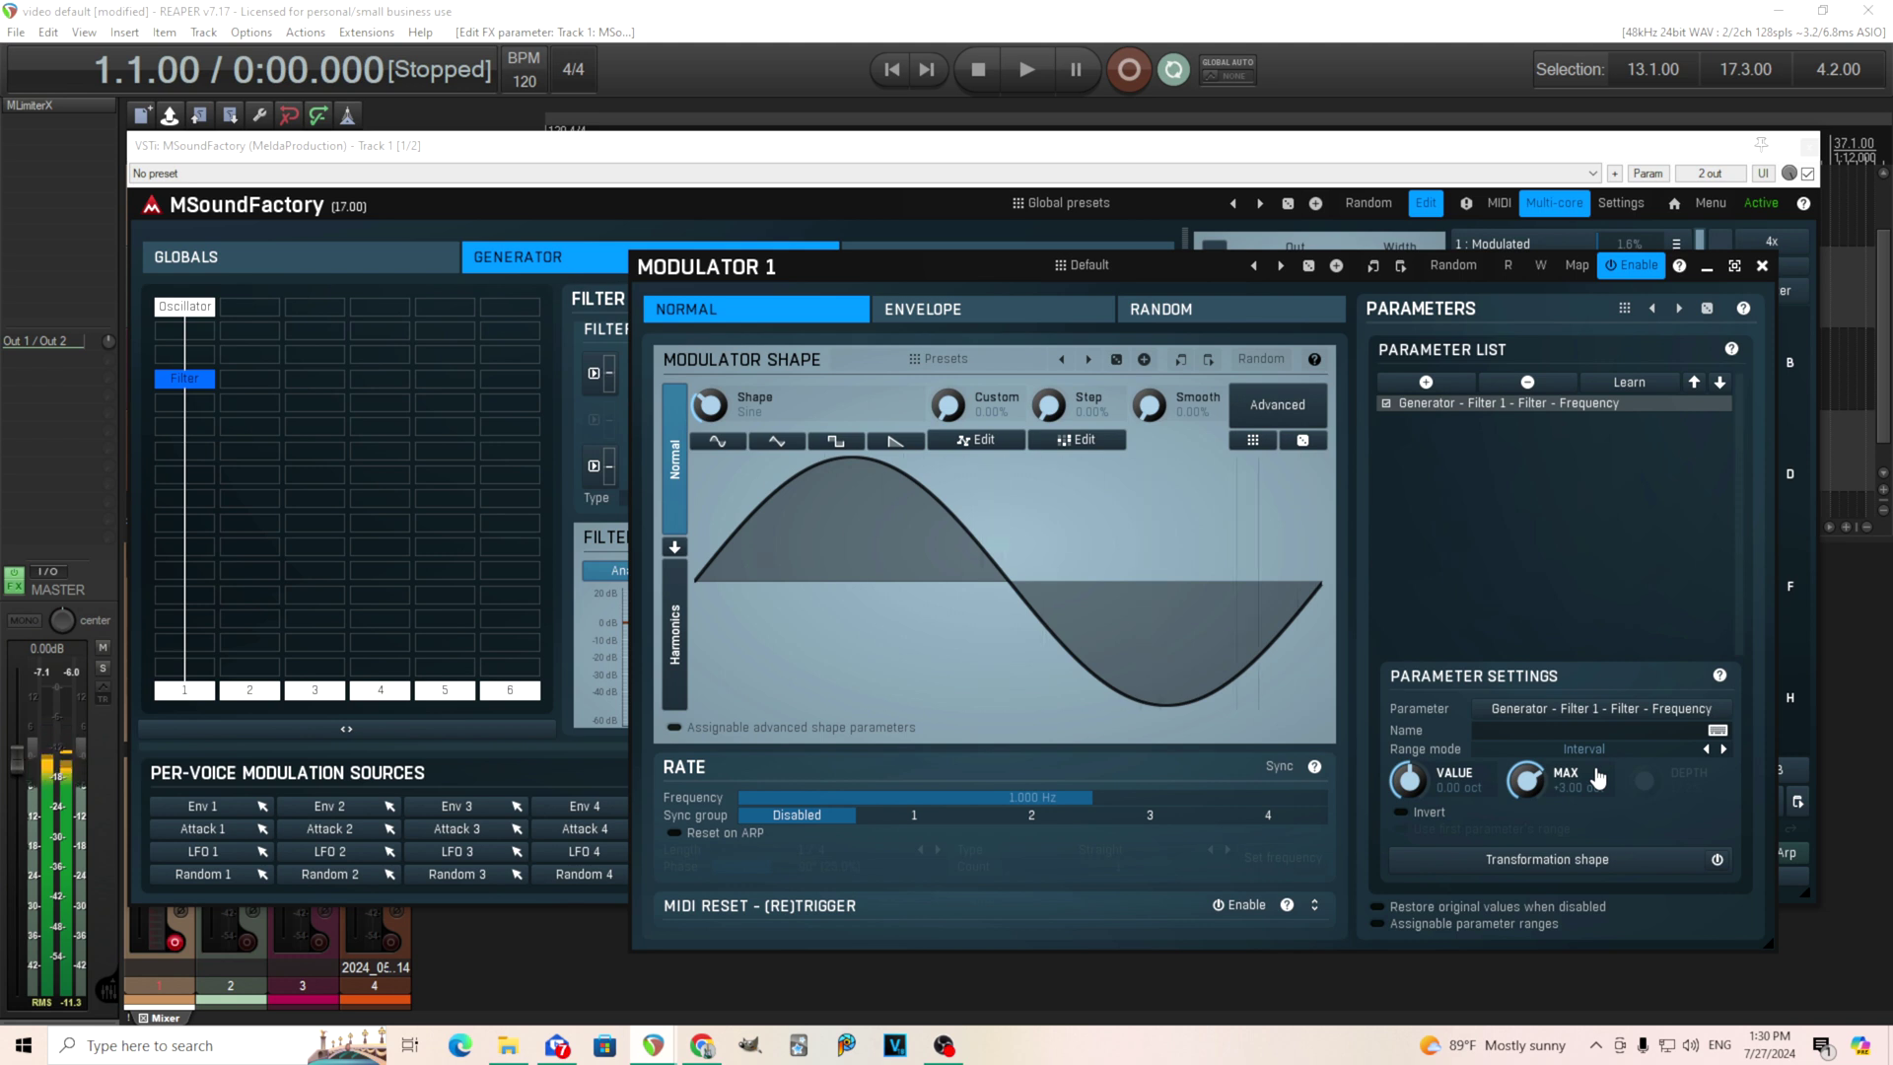
Try the Step knob, reset it to 0% to keep the sine, and reposition the window
left_click_drag(1051, 407, 1051, 335)
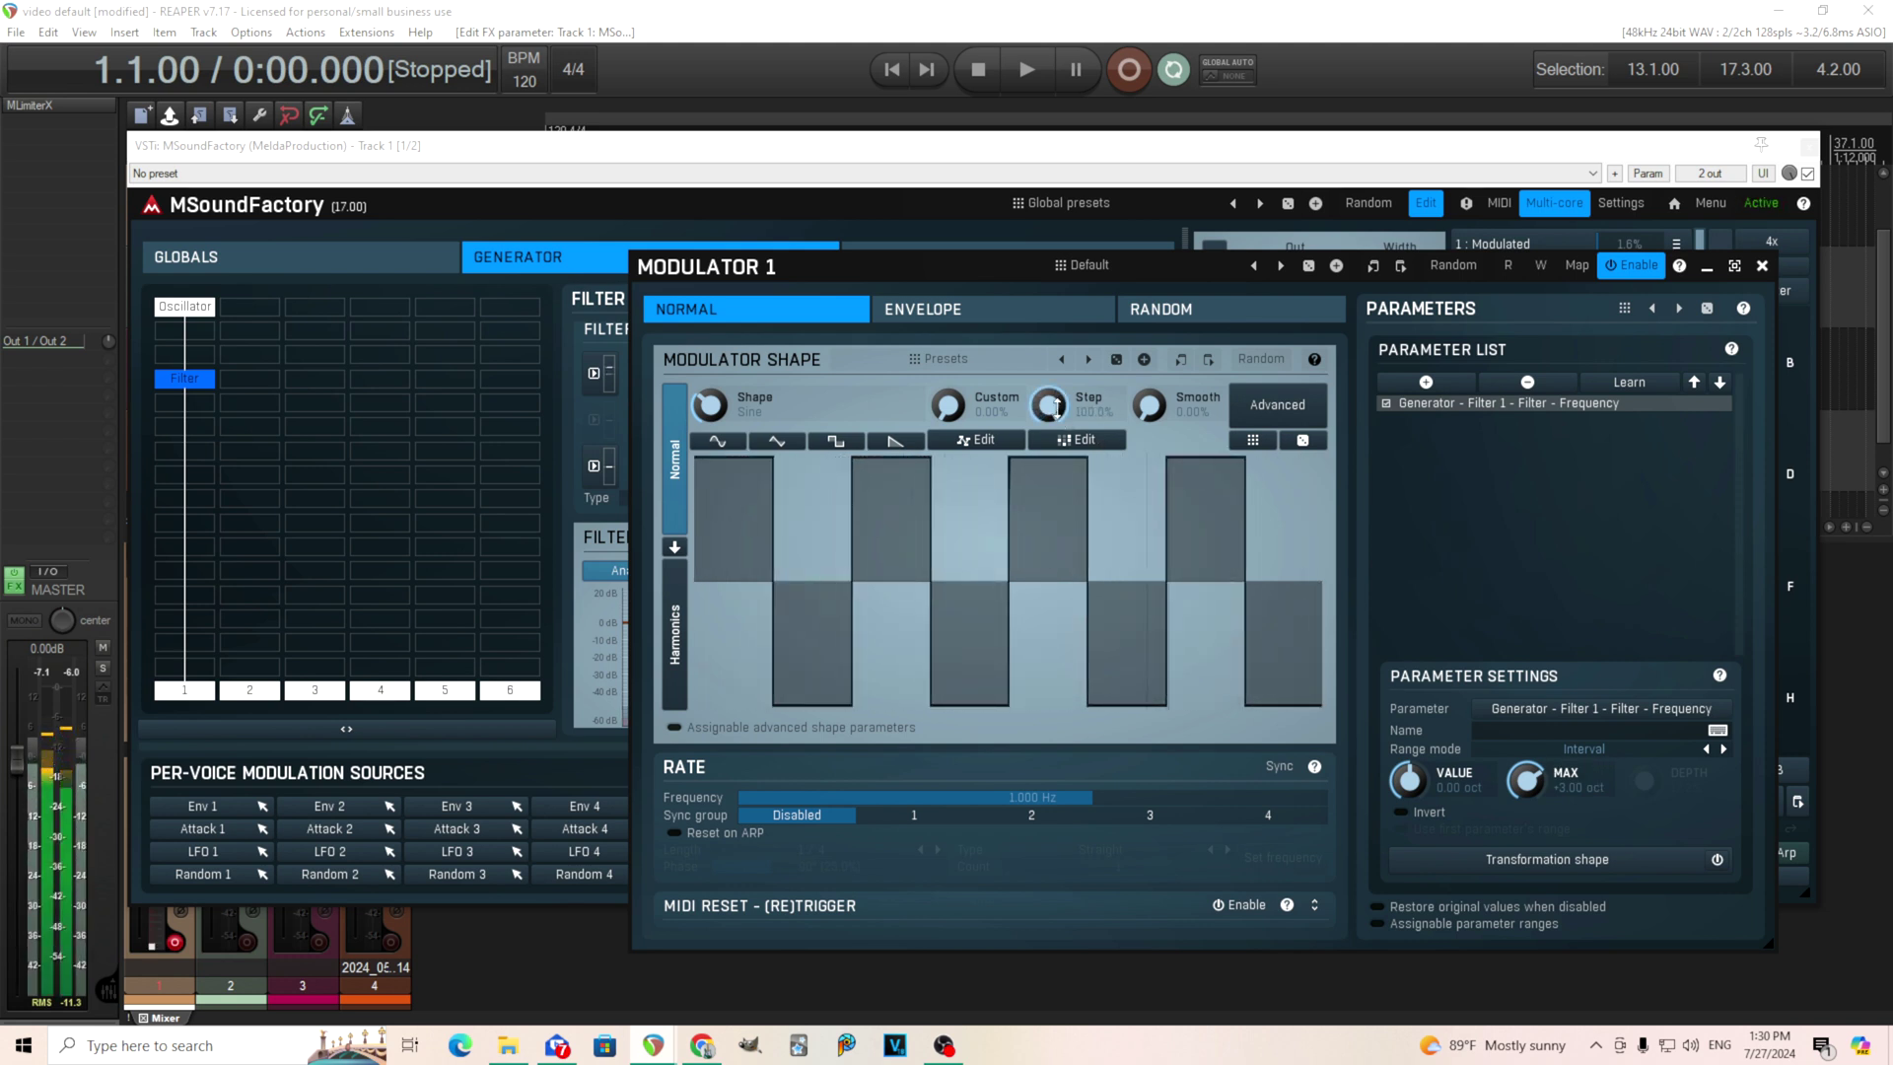
double_click(1051, 406)
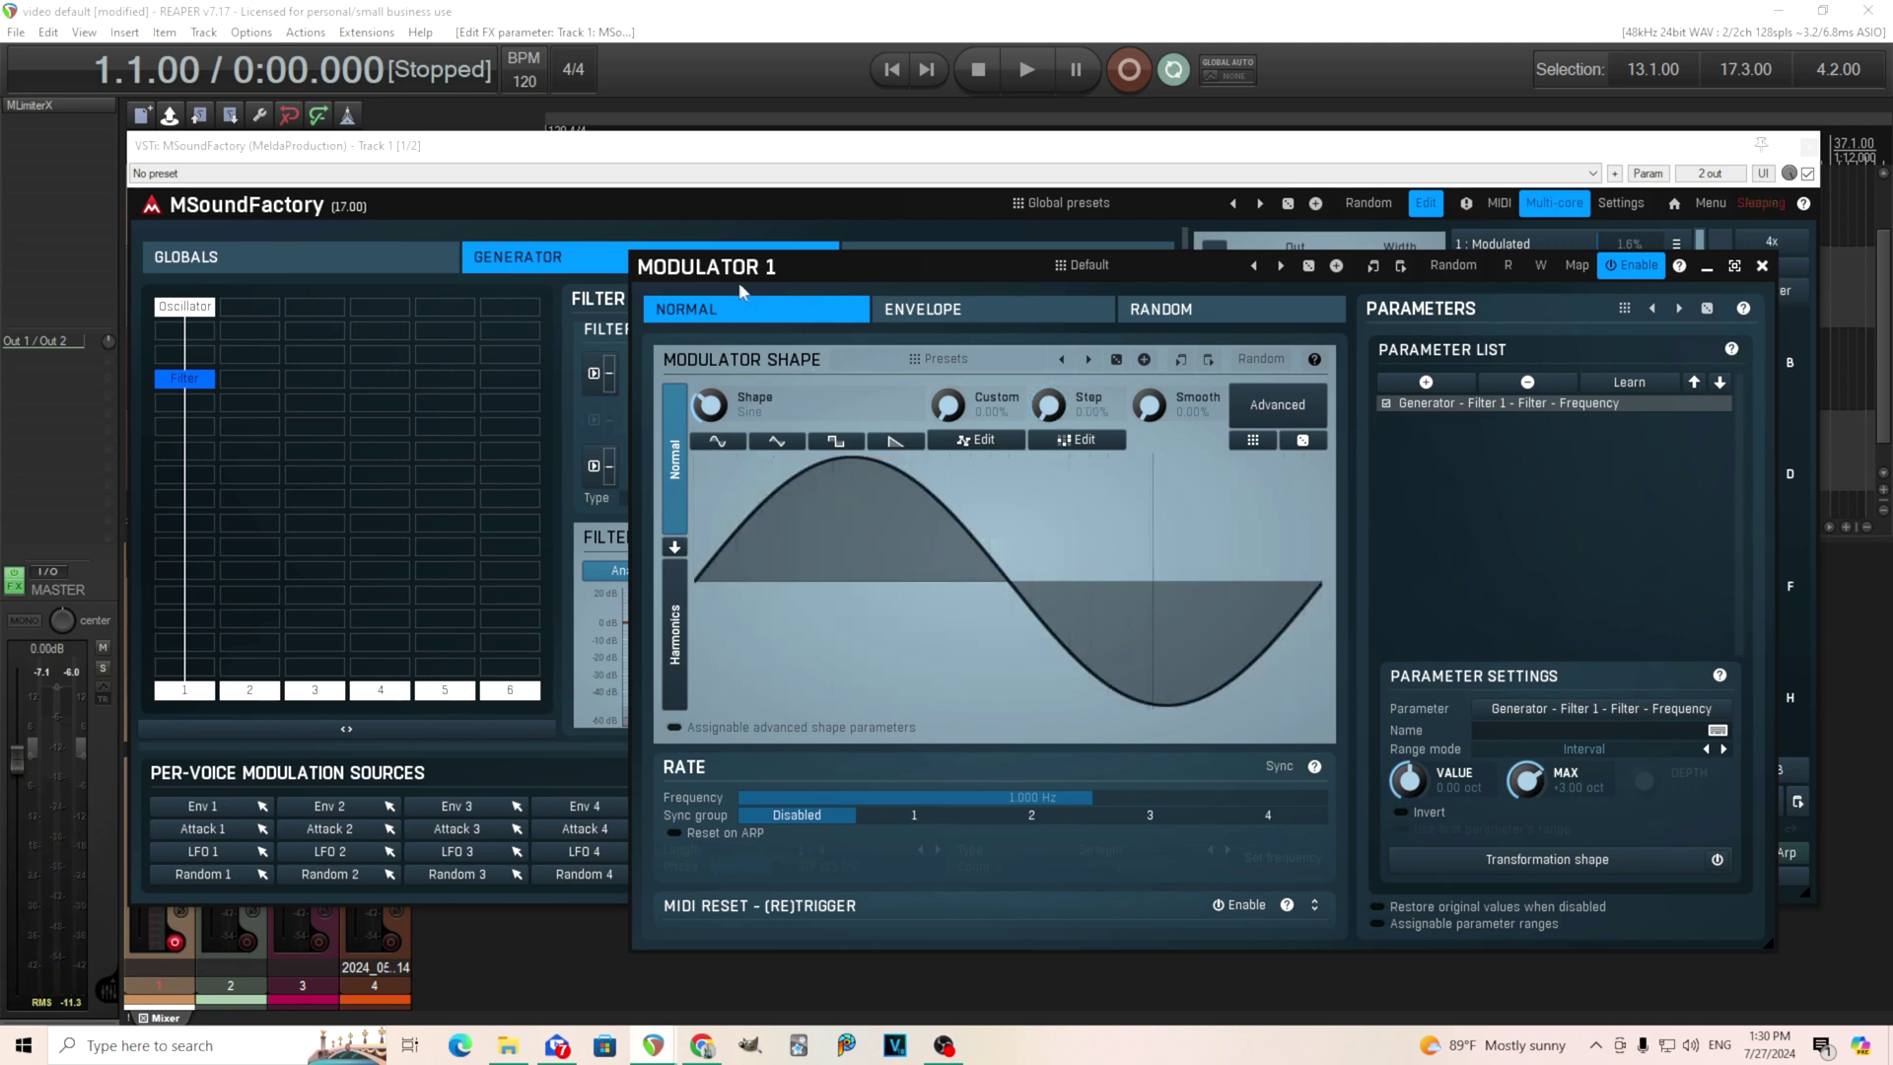
left_click_drag(741, 291, 590, 229)
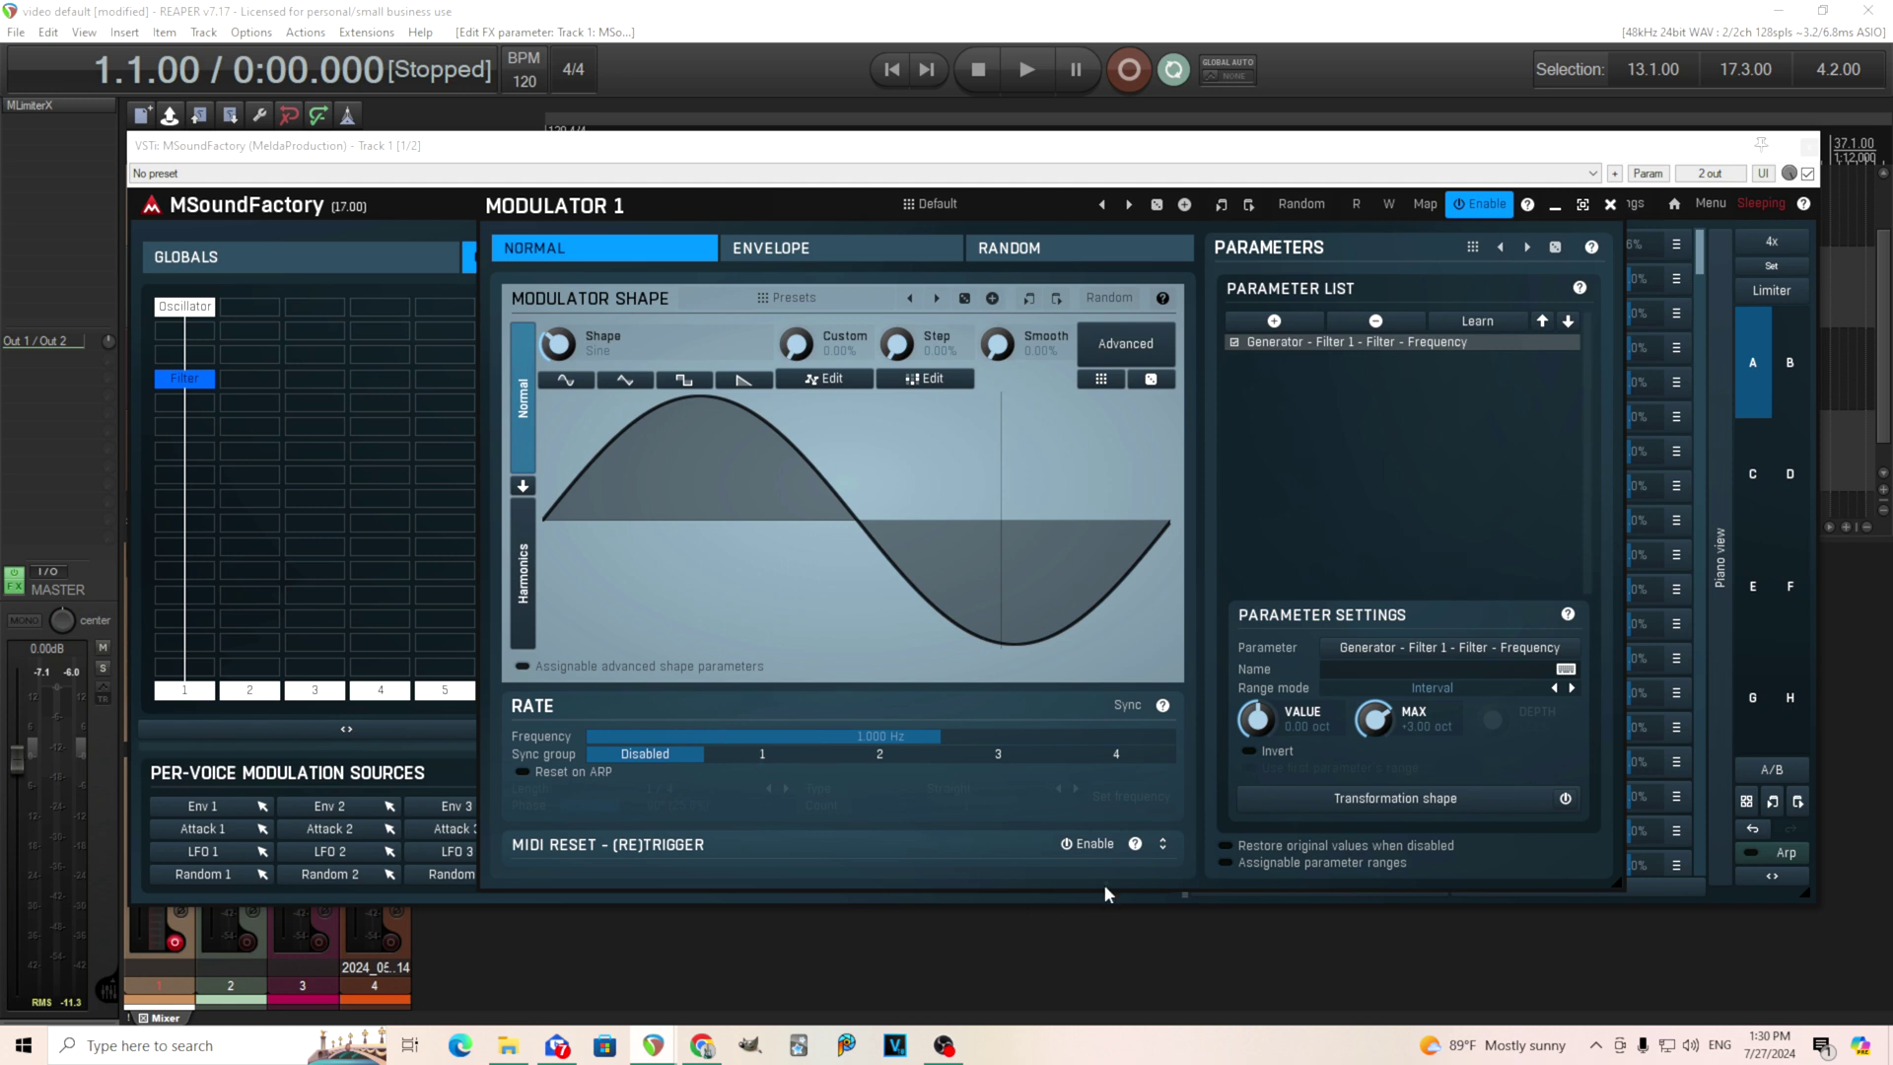
Expand the MIDI RESET – (RE)TRIGGER section and enable it for Modulator 1
left_click(1165, 845)
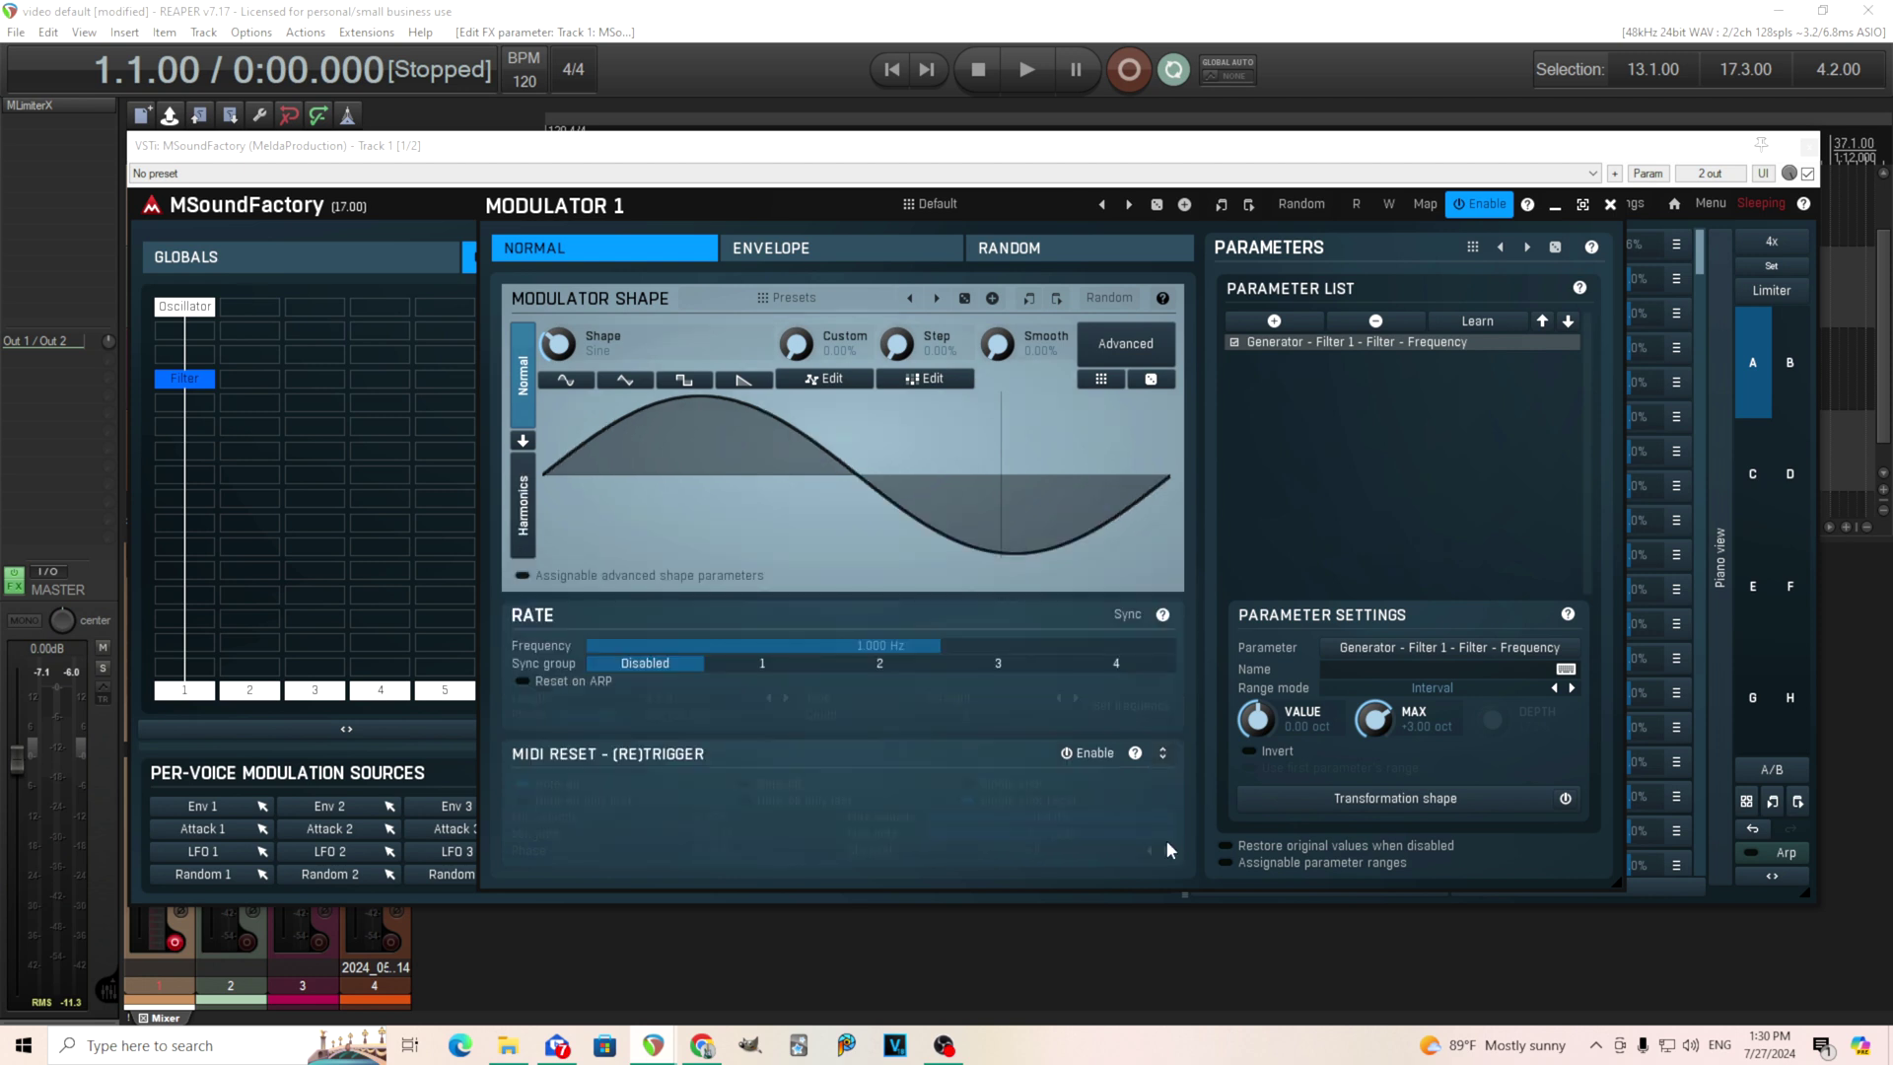
left_click(1098, 755)
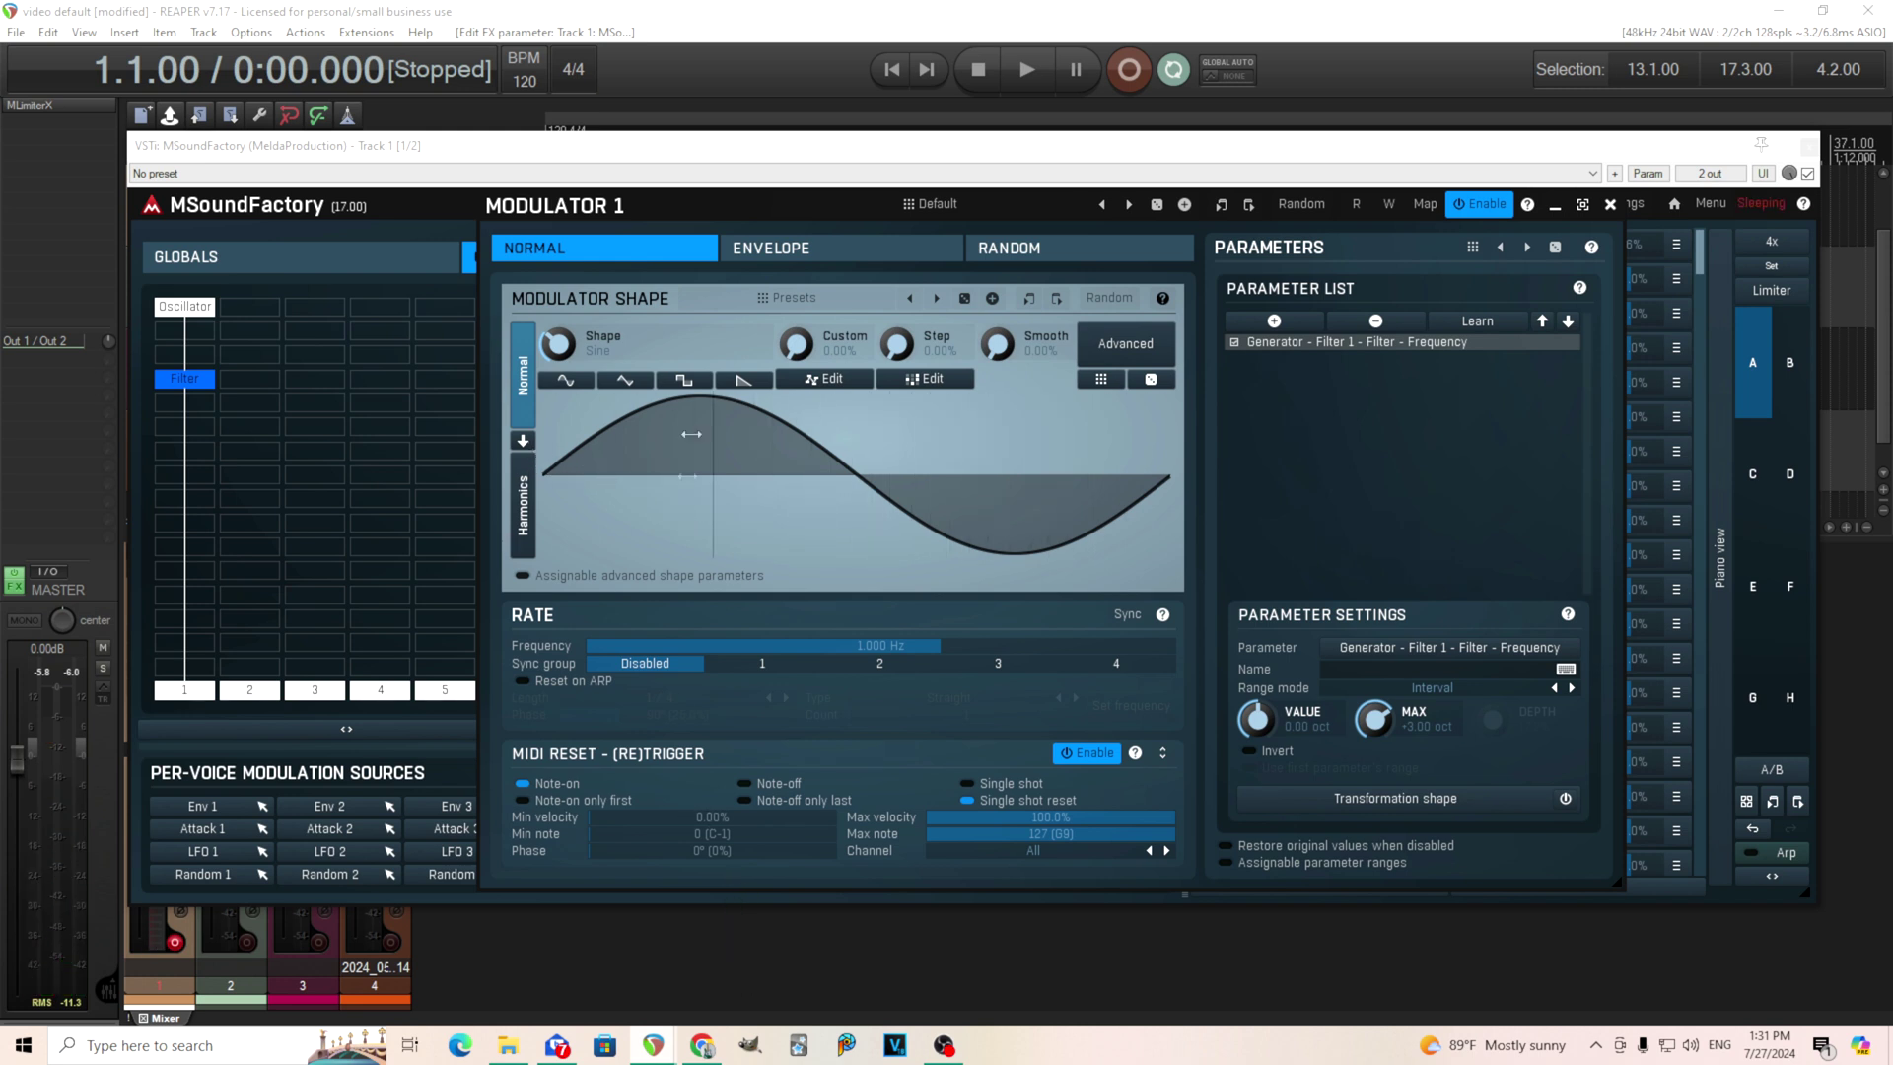
Set Modulator 1's retrigger phase to 90°
double_click(757, 846)
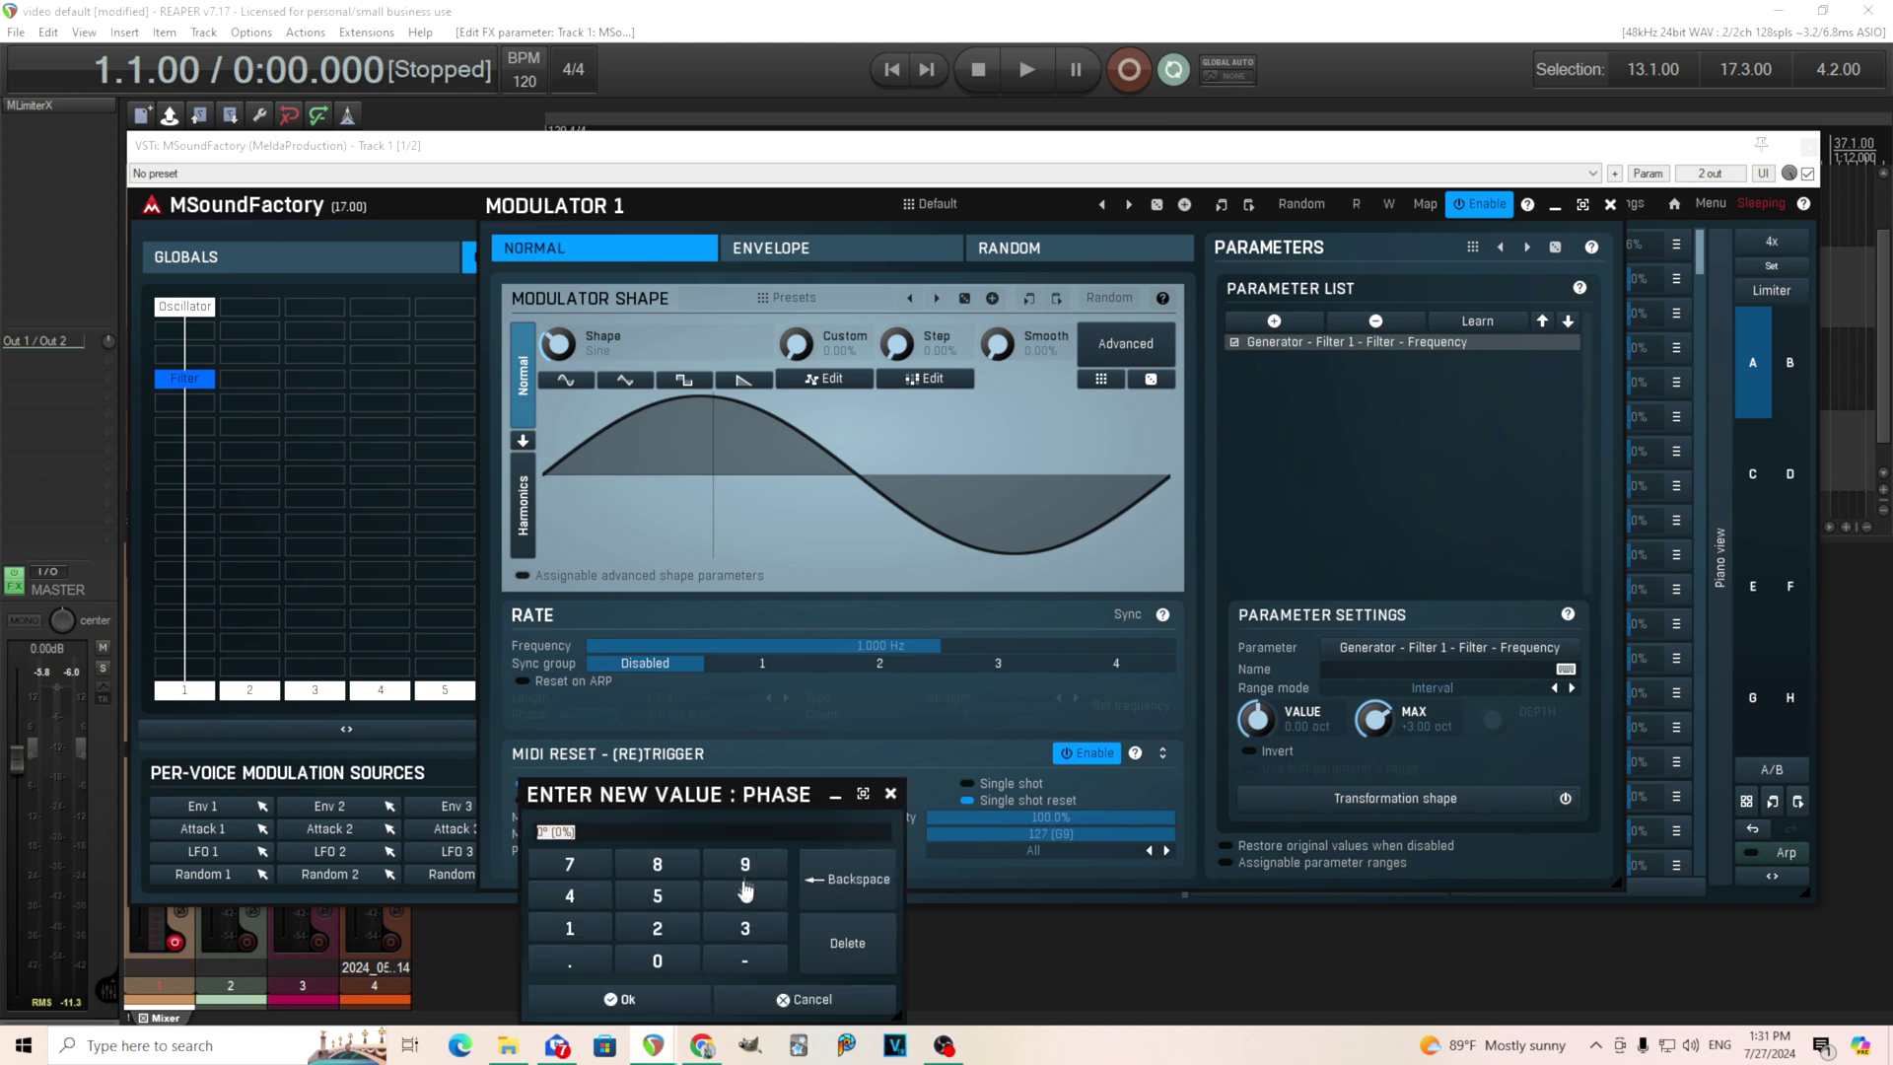
left_click(744, 869)
left_click(676, 998)
key("Return")
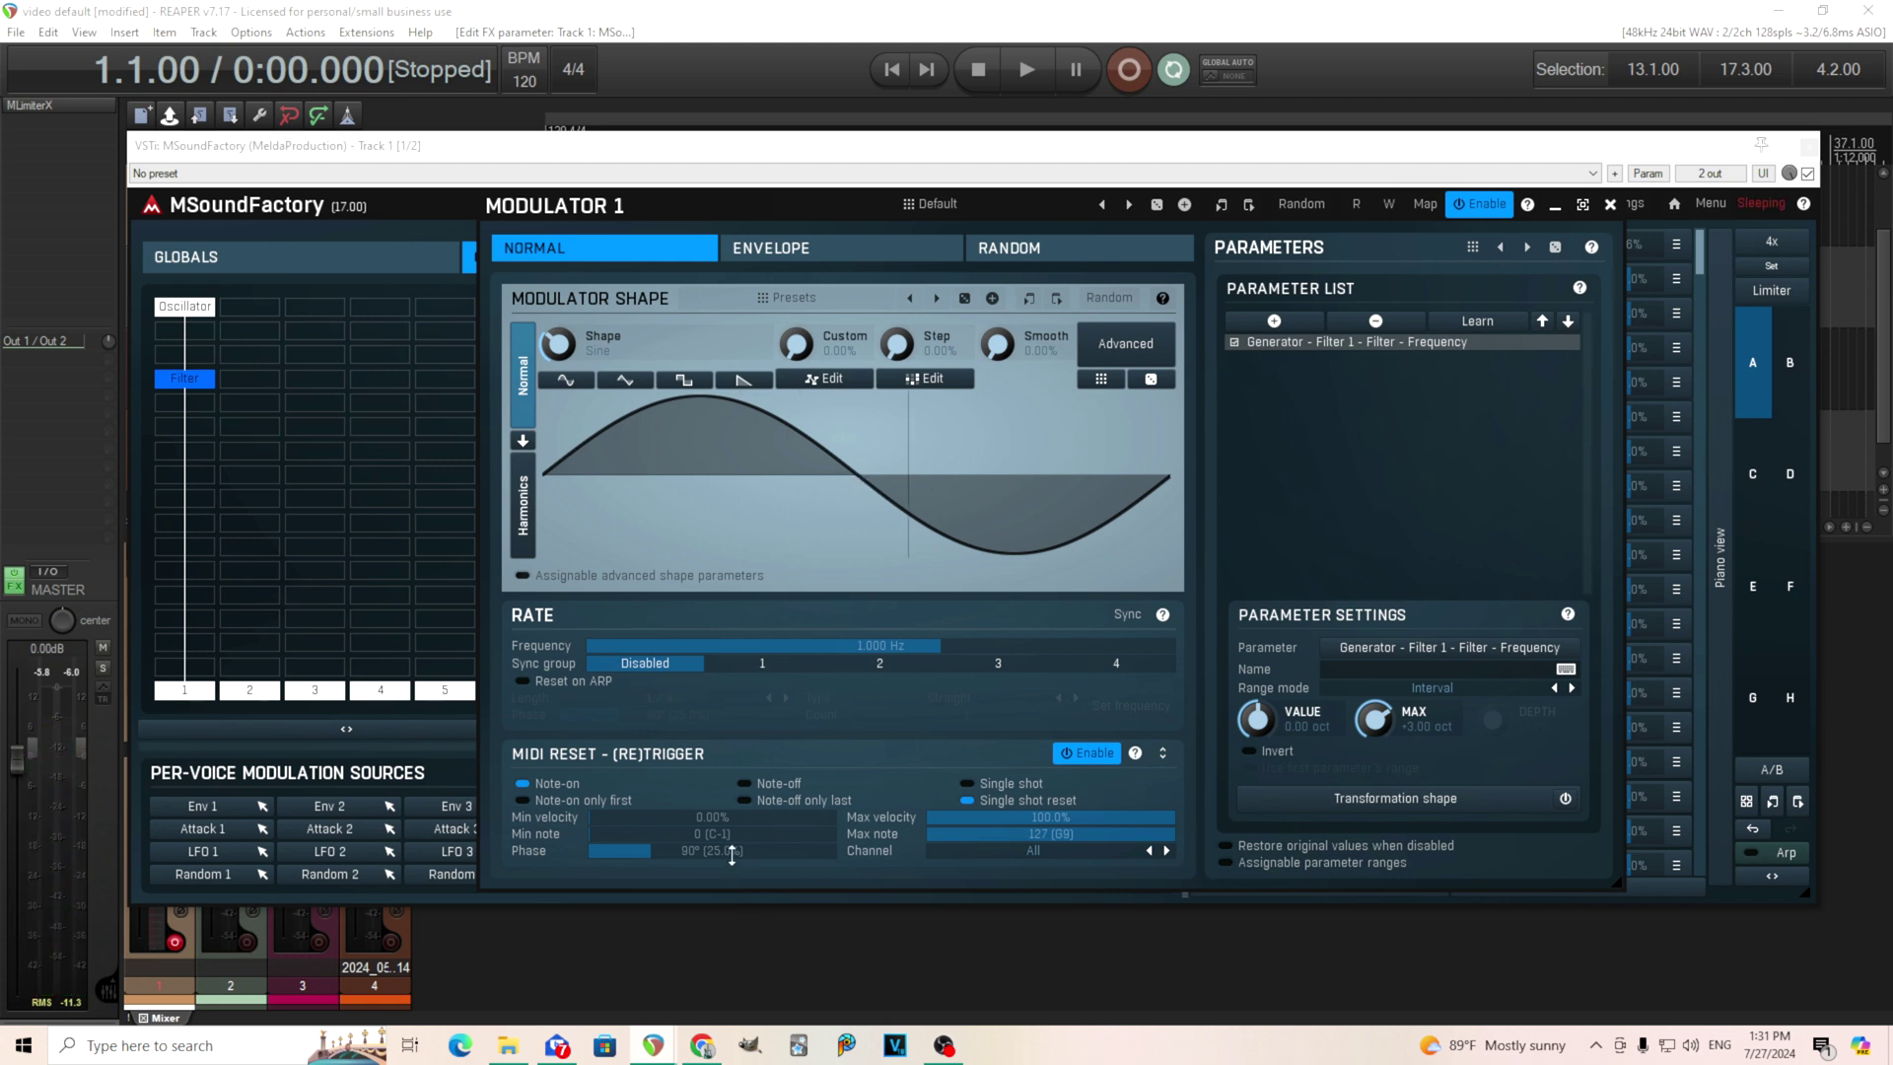
Change the retrigger phase to 180°, then reset it back to 0°
double_click(732, 854)
left_click(591, 935)
left_click(655, 865)
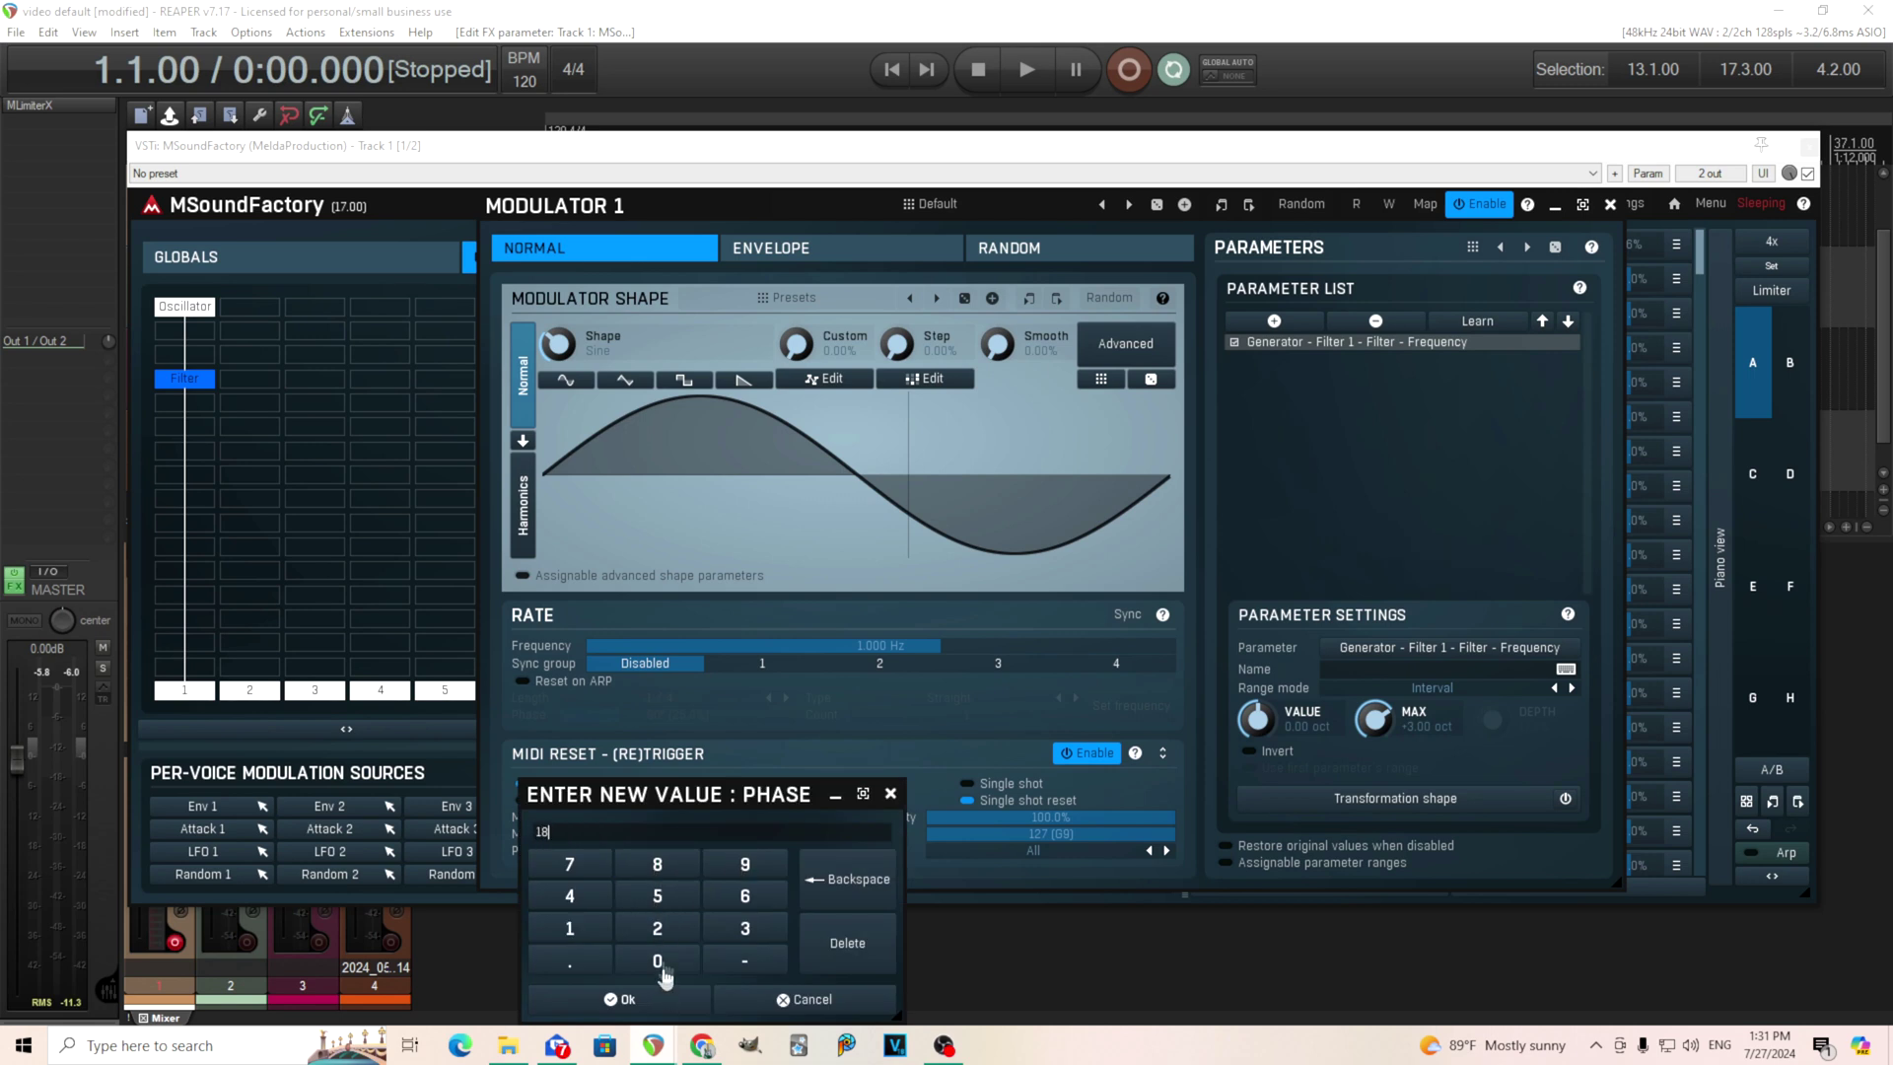
left_click(658, 963)
left_click(661, 999)
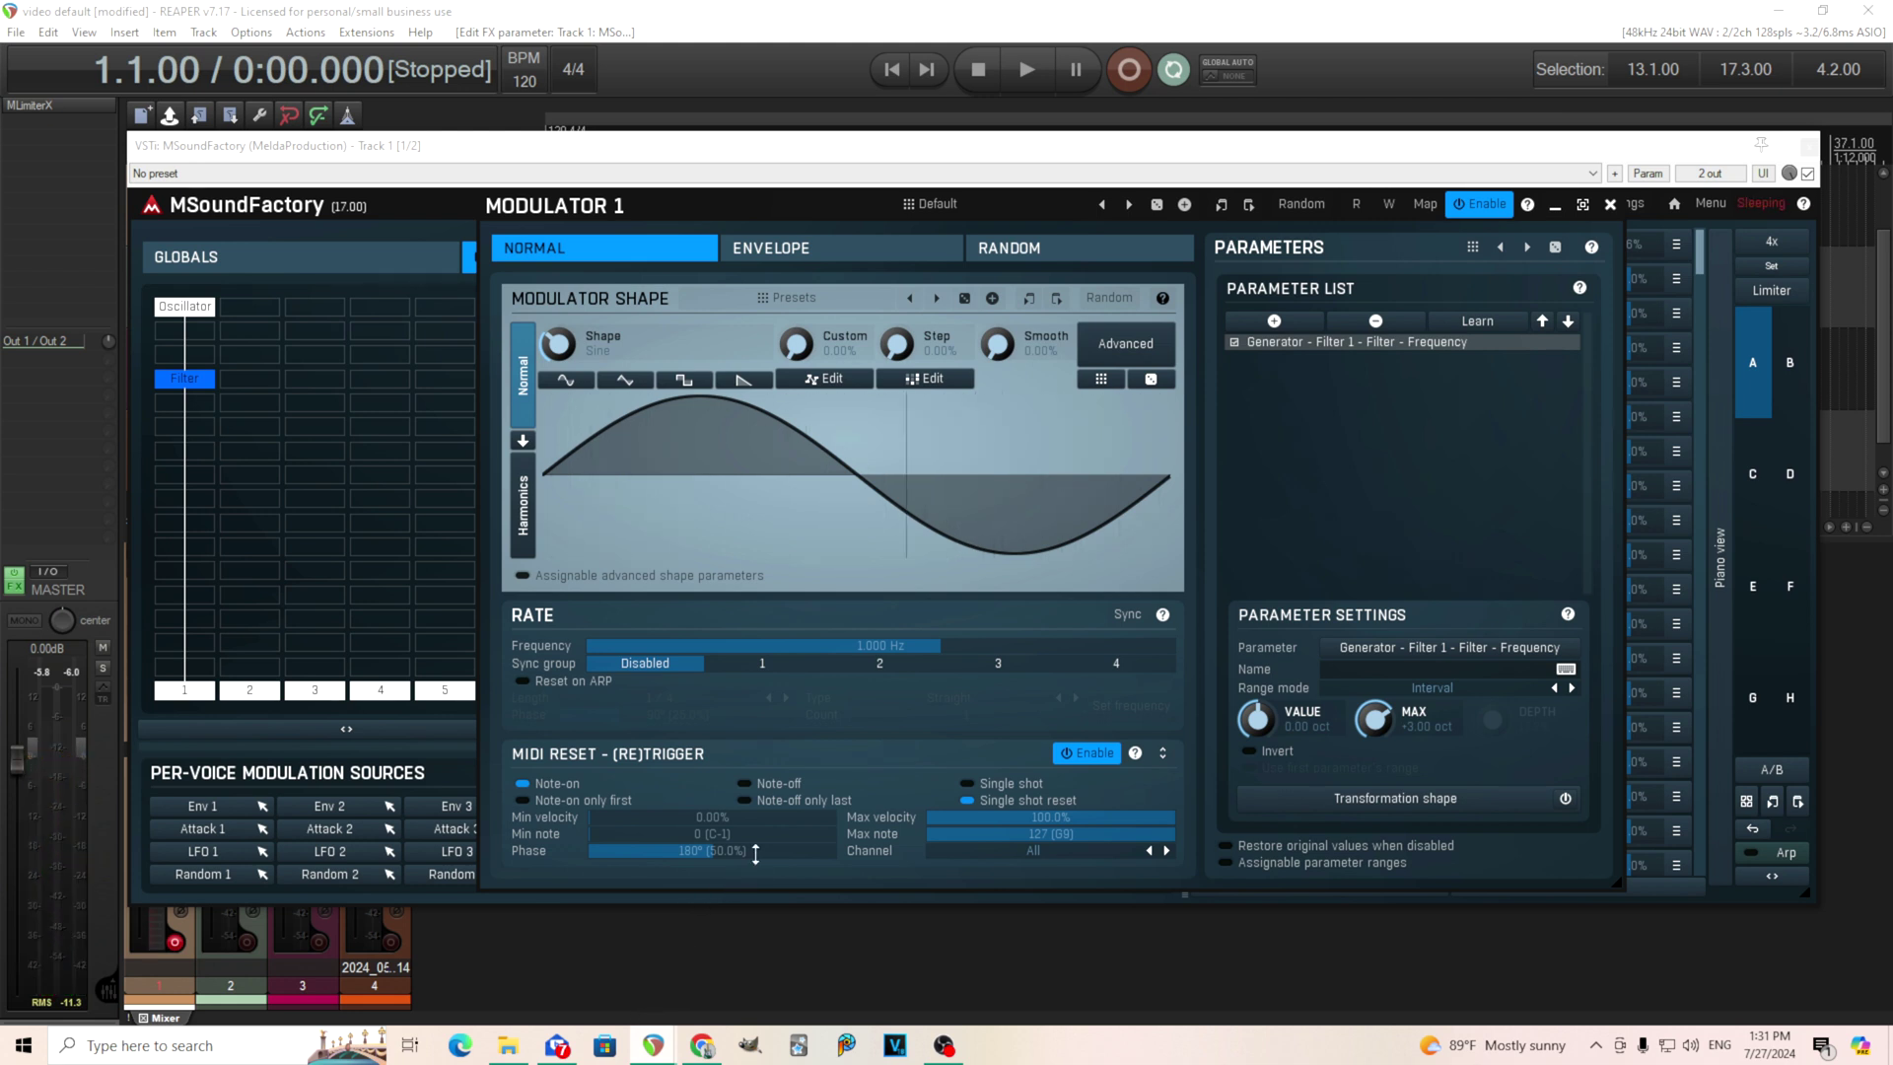
double_click(755, 854)
Switch Modulator 1's retriggering from note-on to note-off
left_click(580, 786)
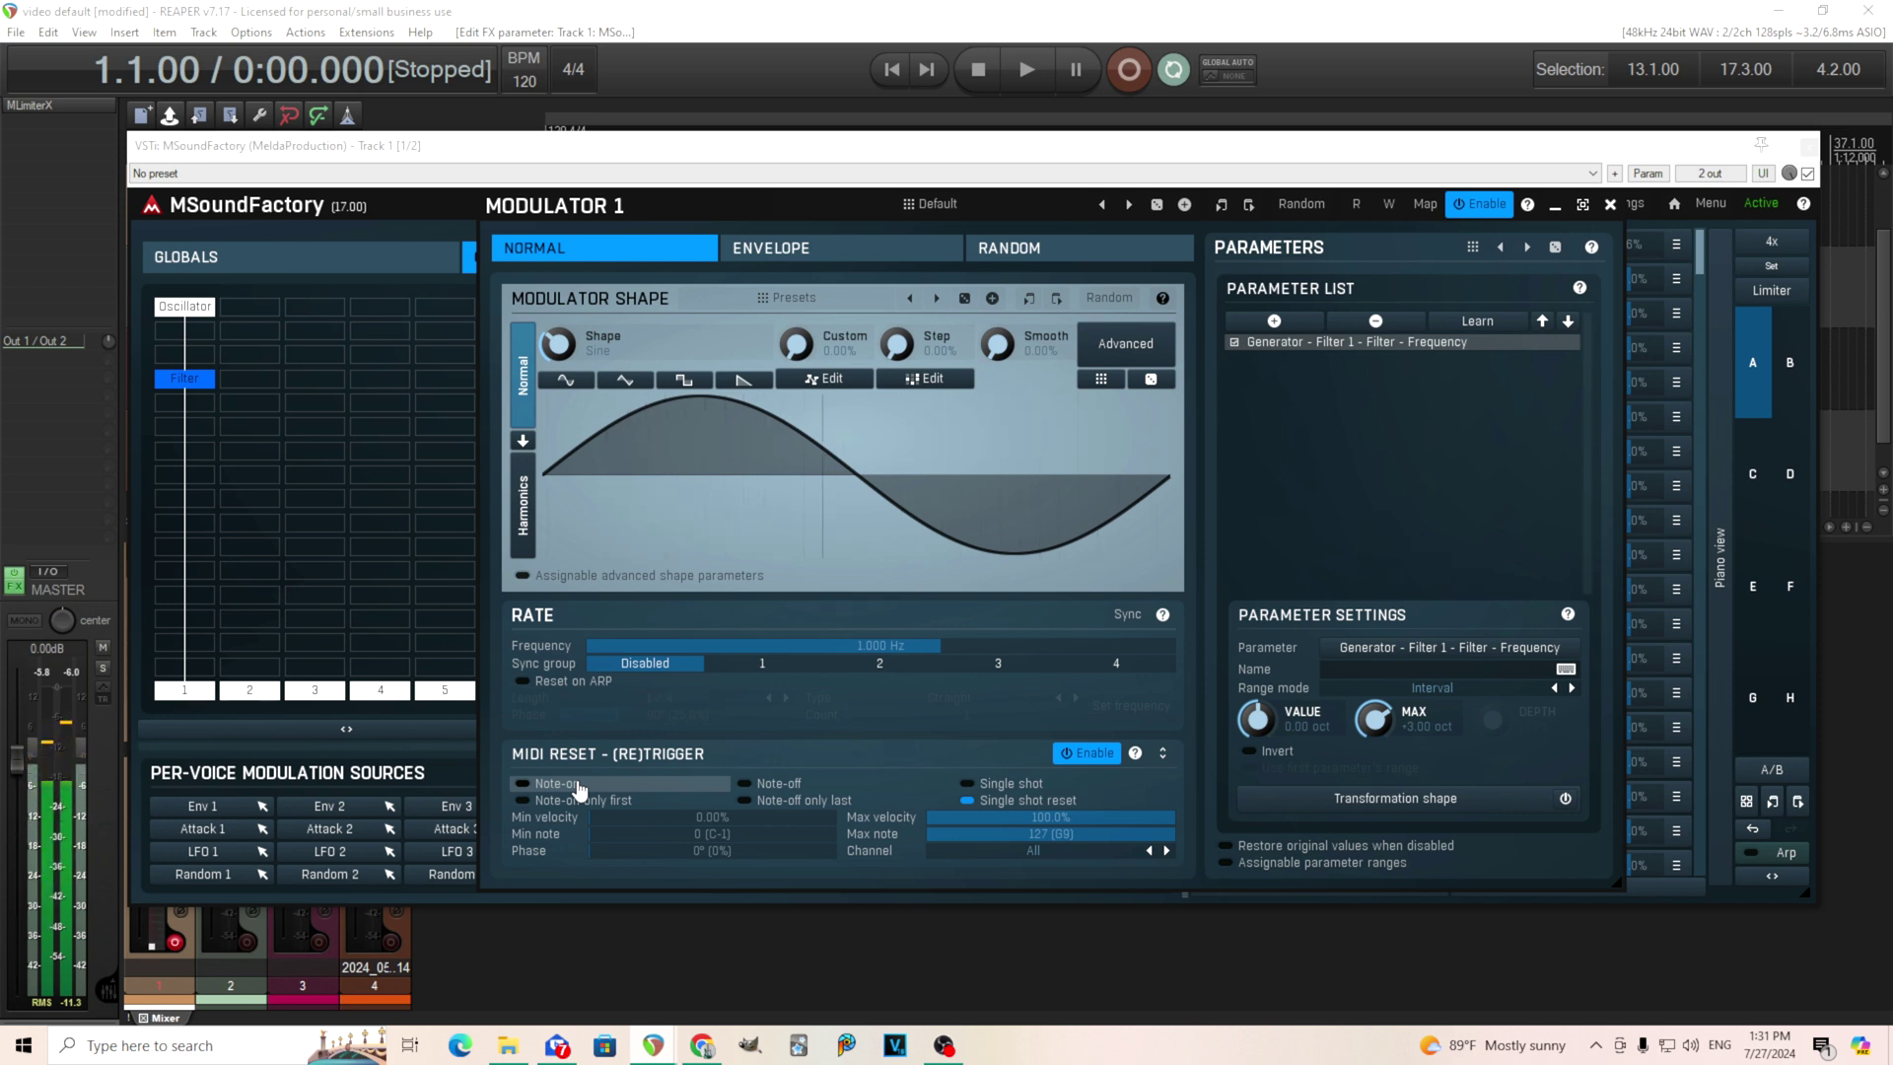
left_click(762, 786)
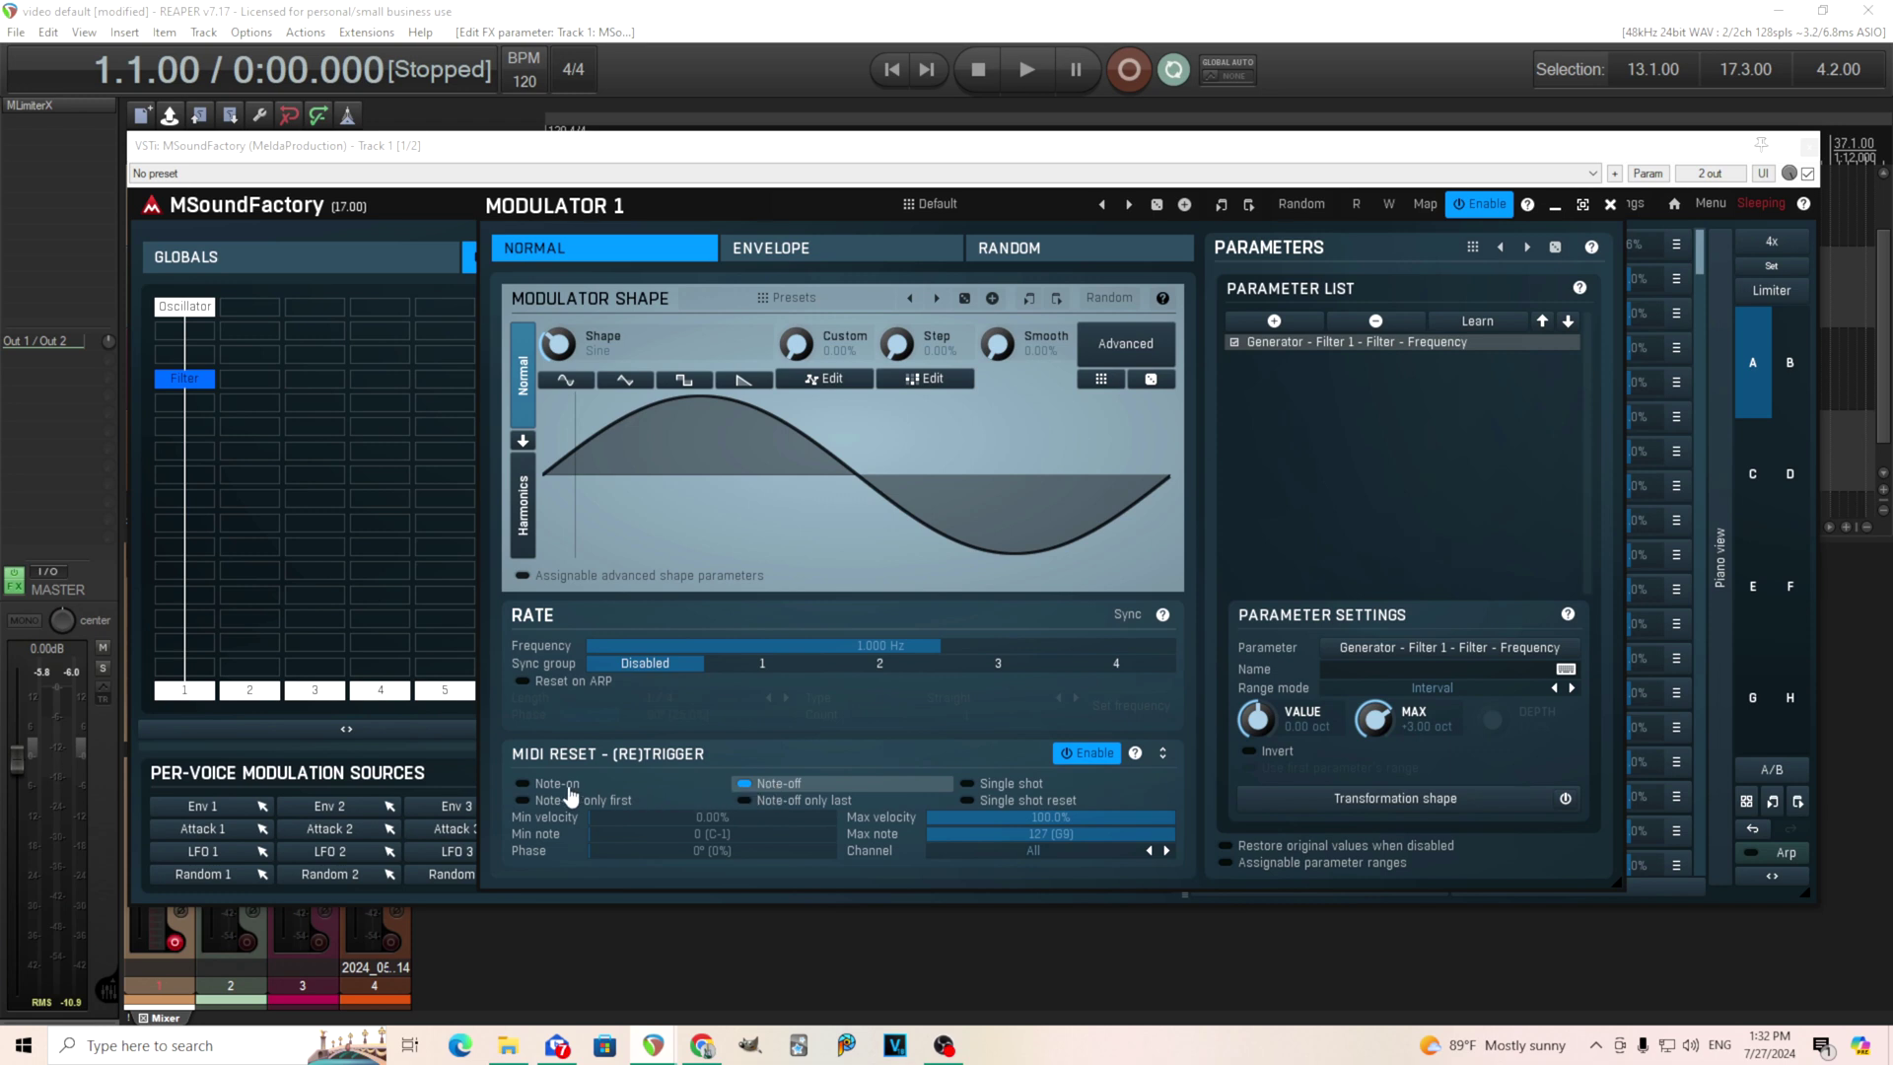
Re-enable Note-on, disable Note-off, and turn on 'Note-on only first' retriggering
left_click(569, 787)
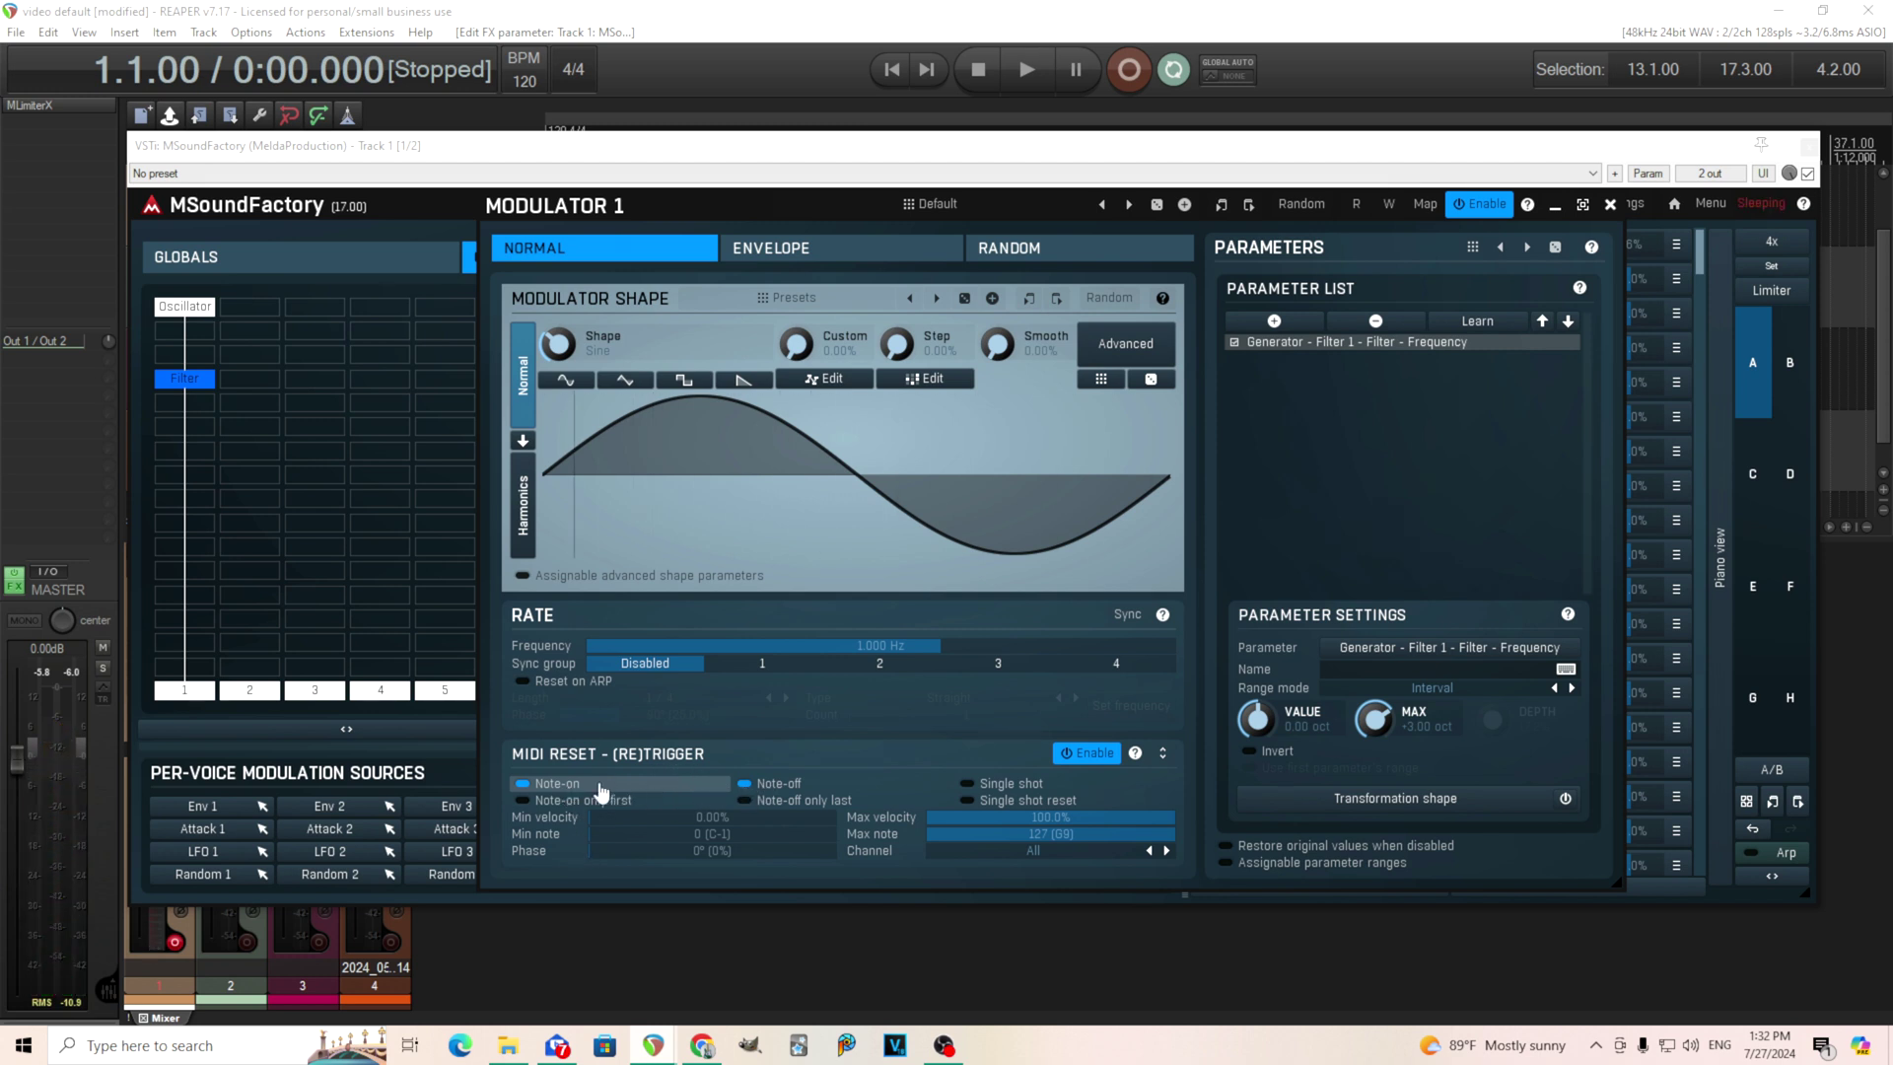
left_click(759, 789)
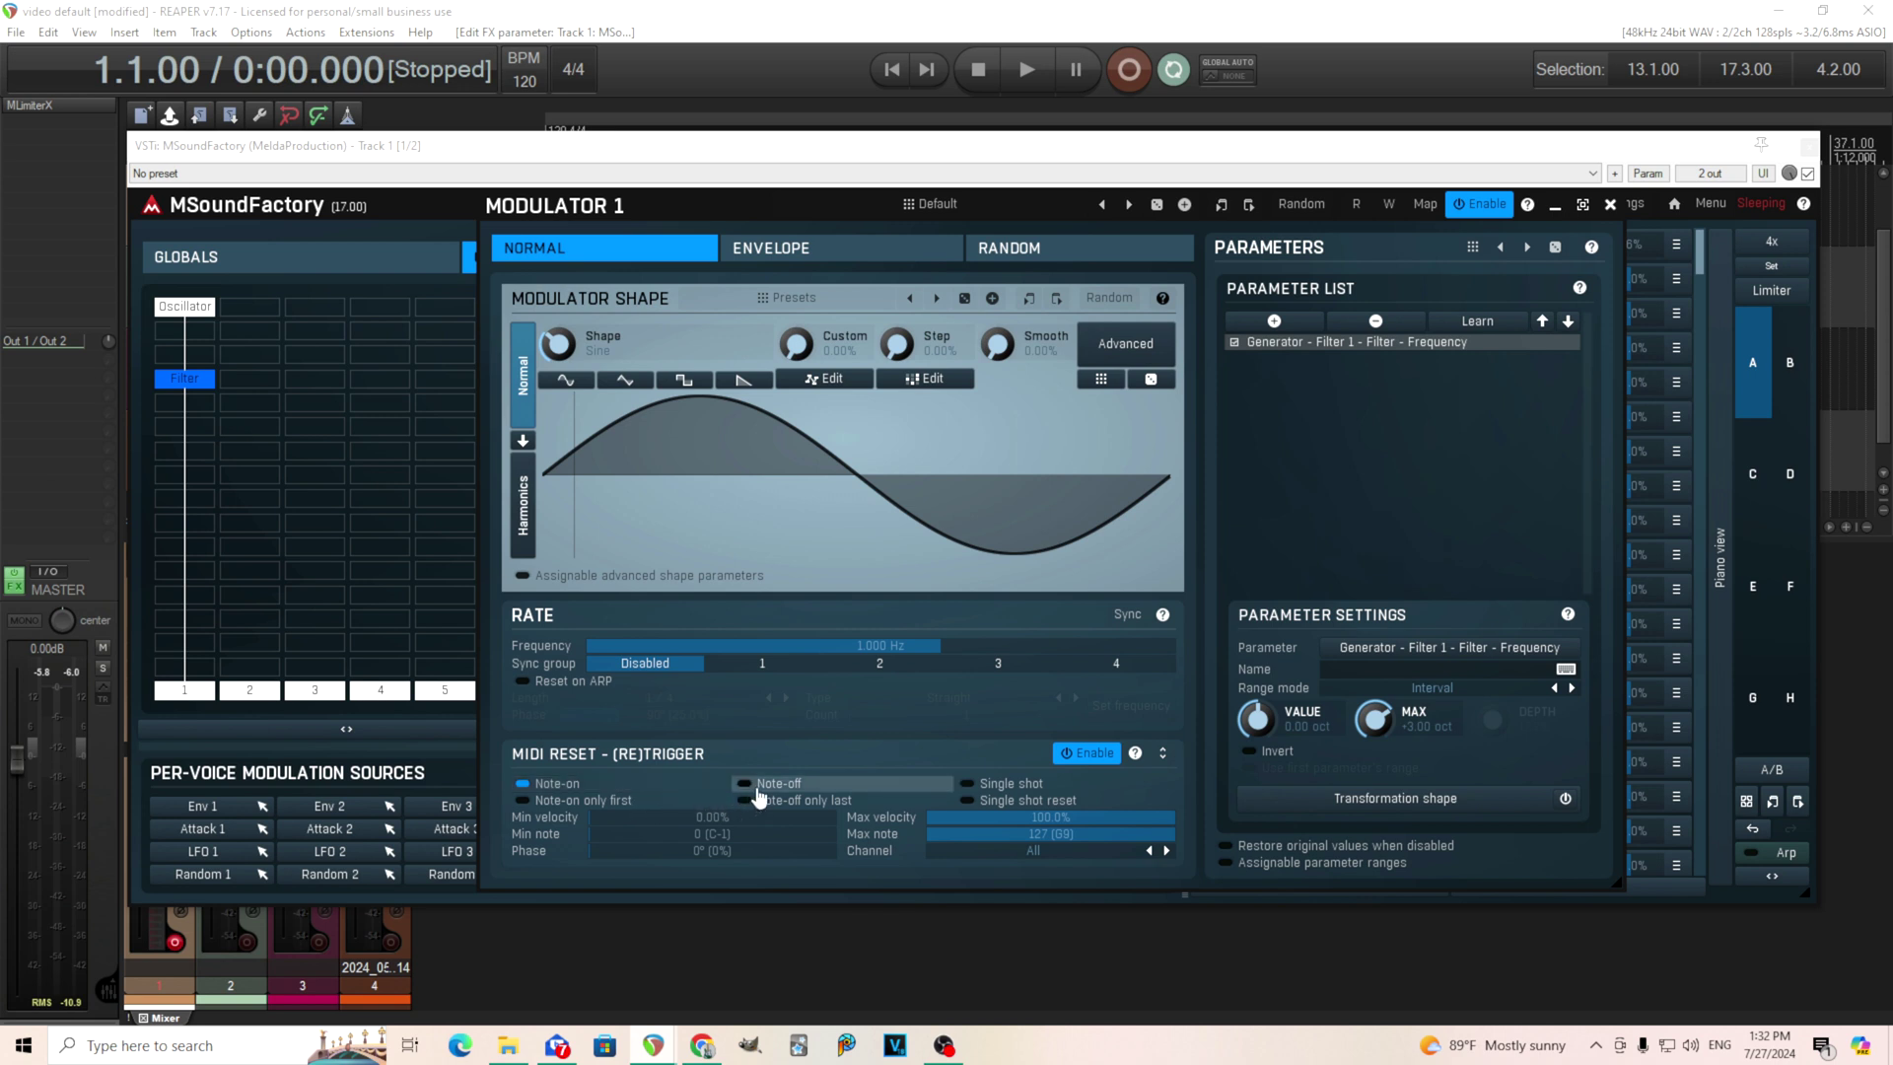
left_click(568, 806)
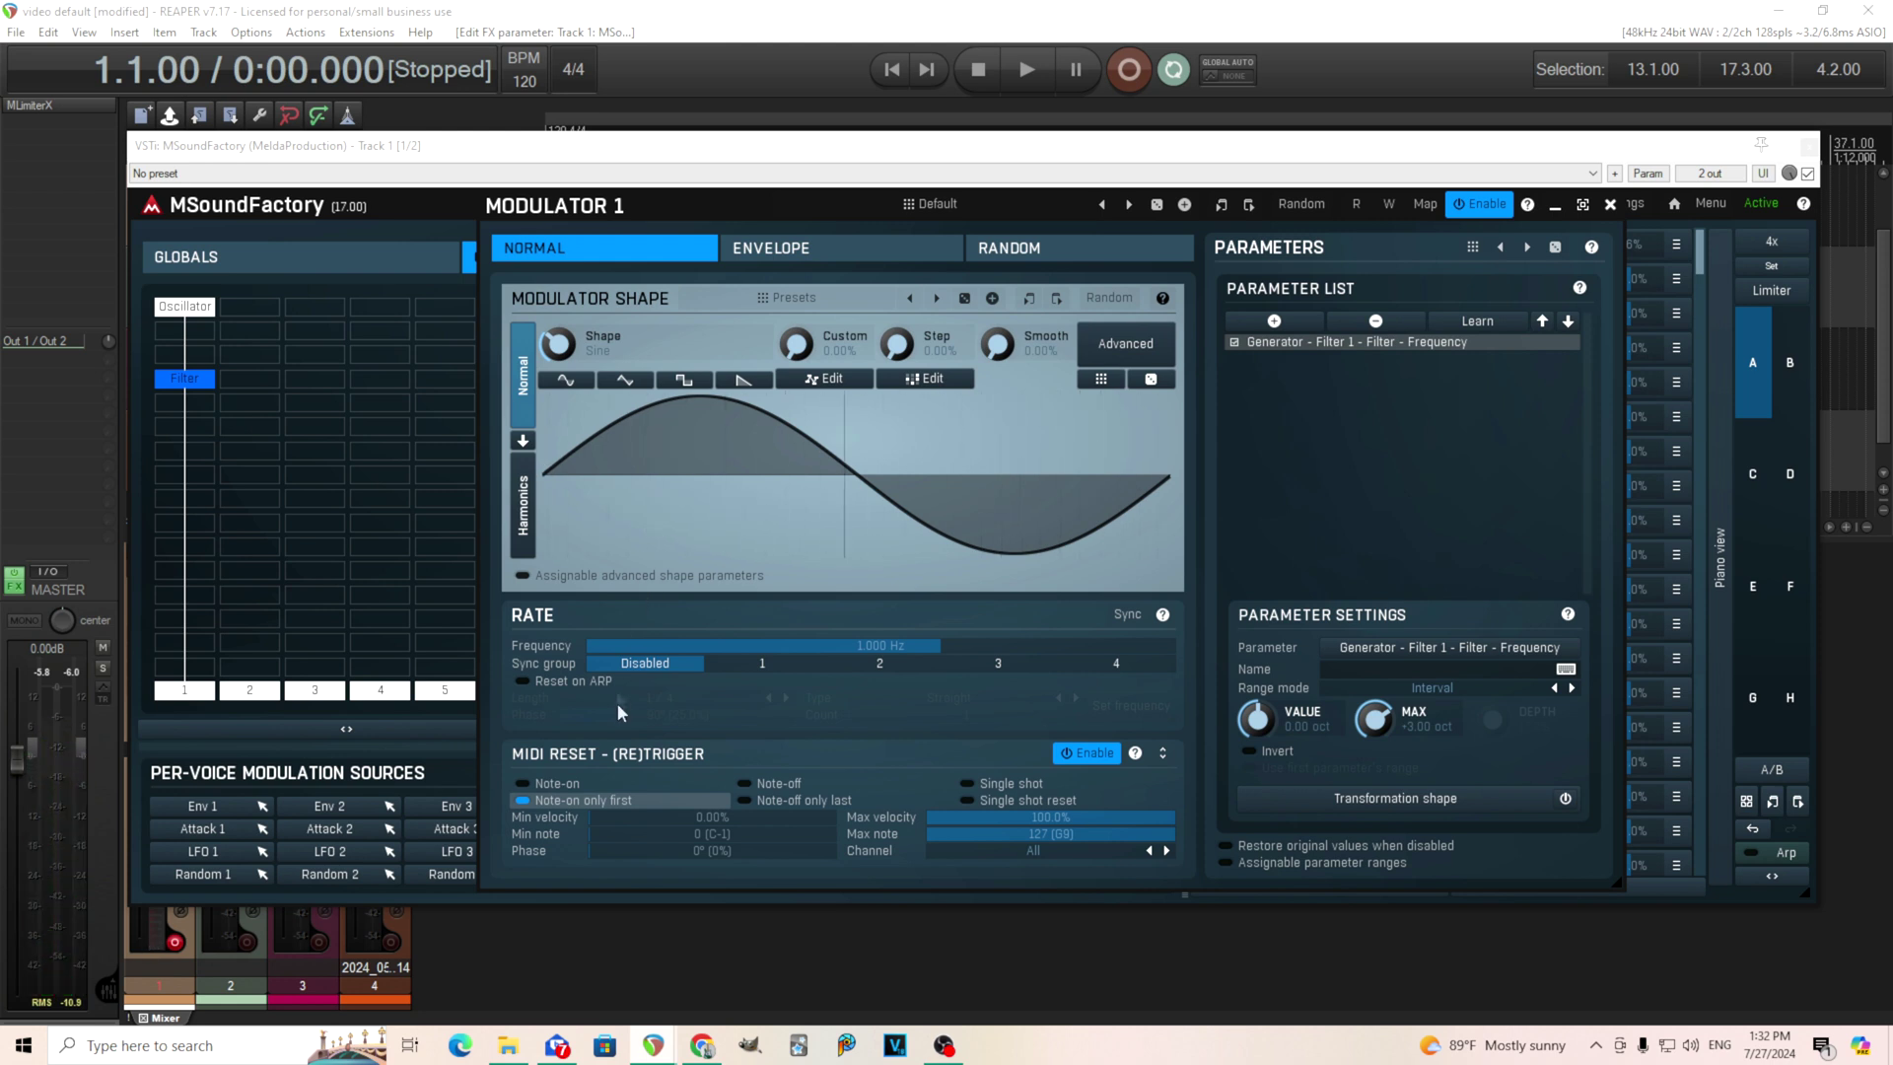
Switch Note-on retriggering back on in the MIDI Reset section
left_click(545, 786)
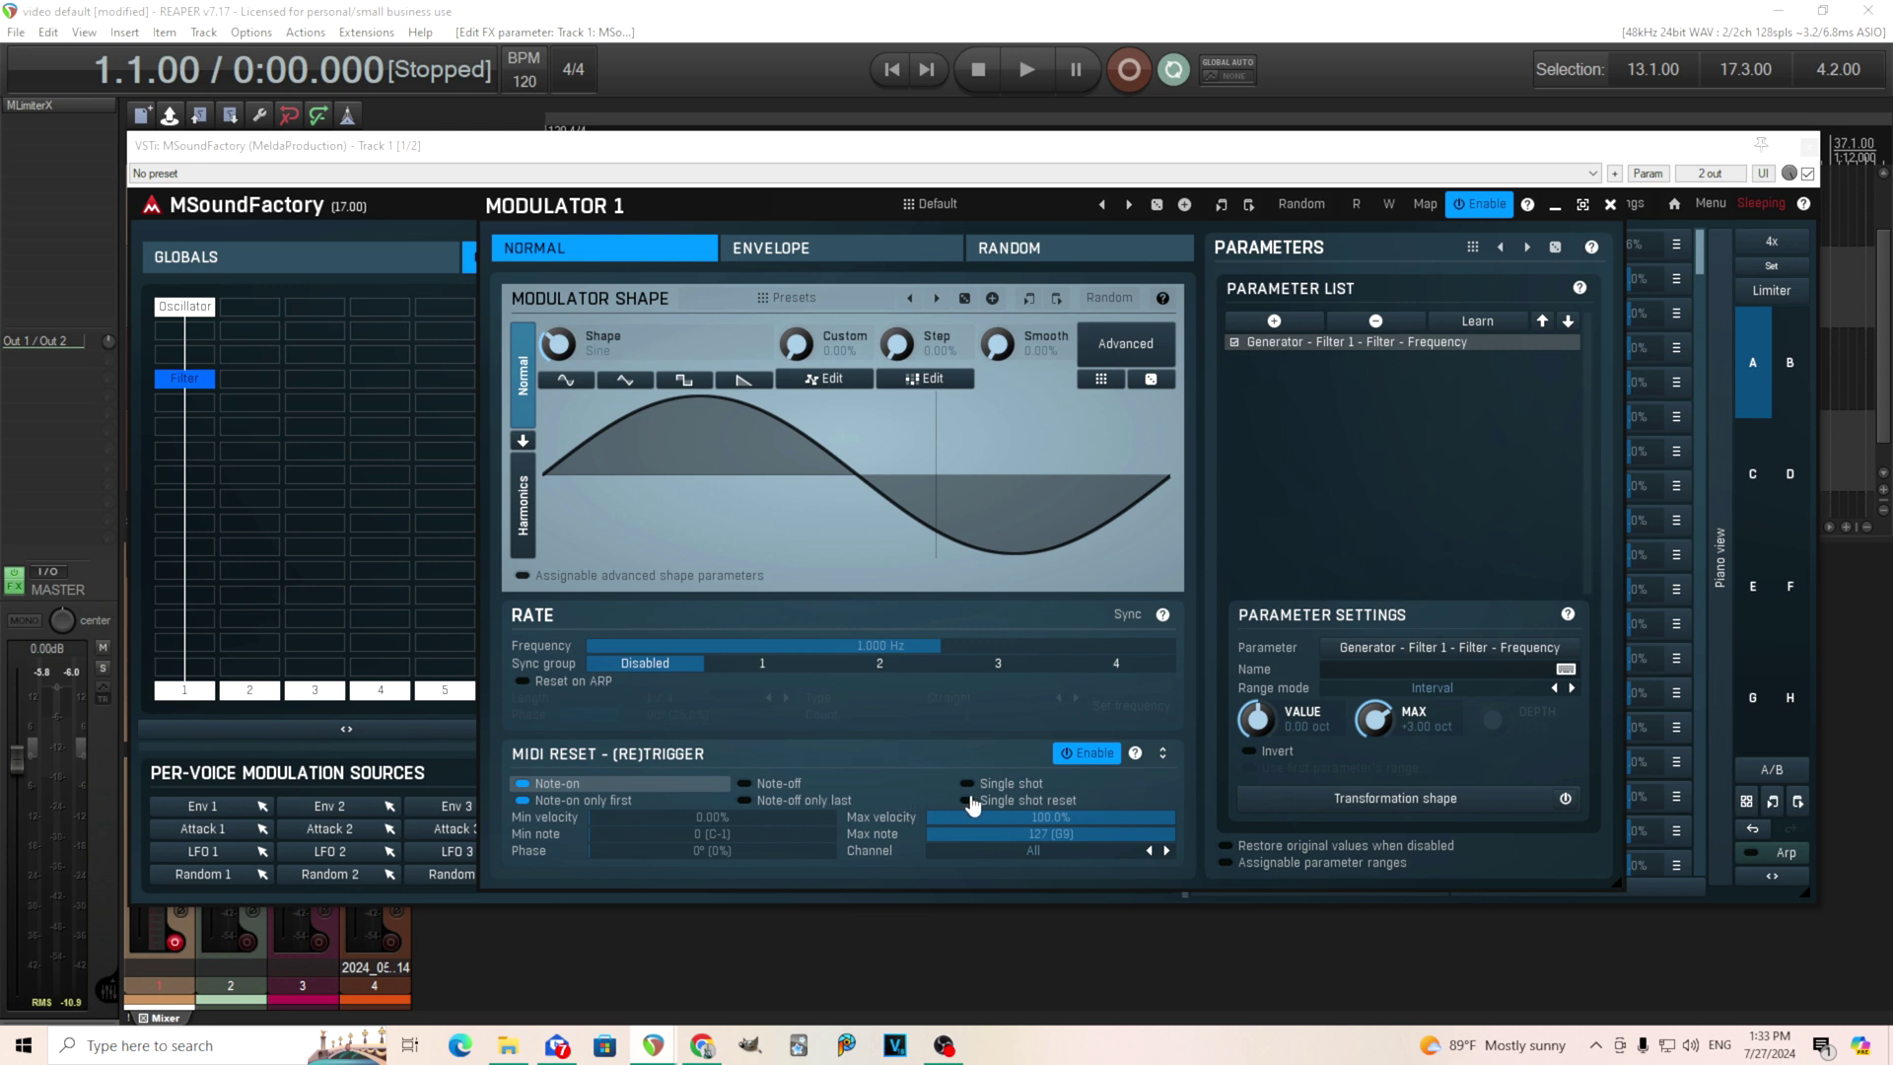
Turn off 'Note-on only first', read the MIDI reset help, and open the reset channel list
left_click(615, 803)
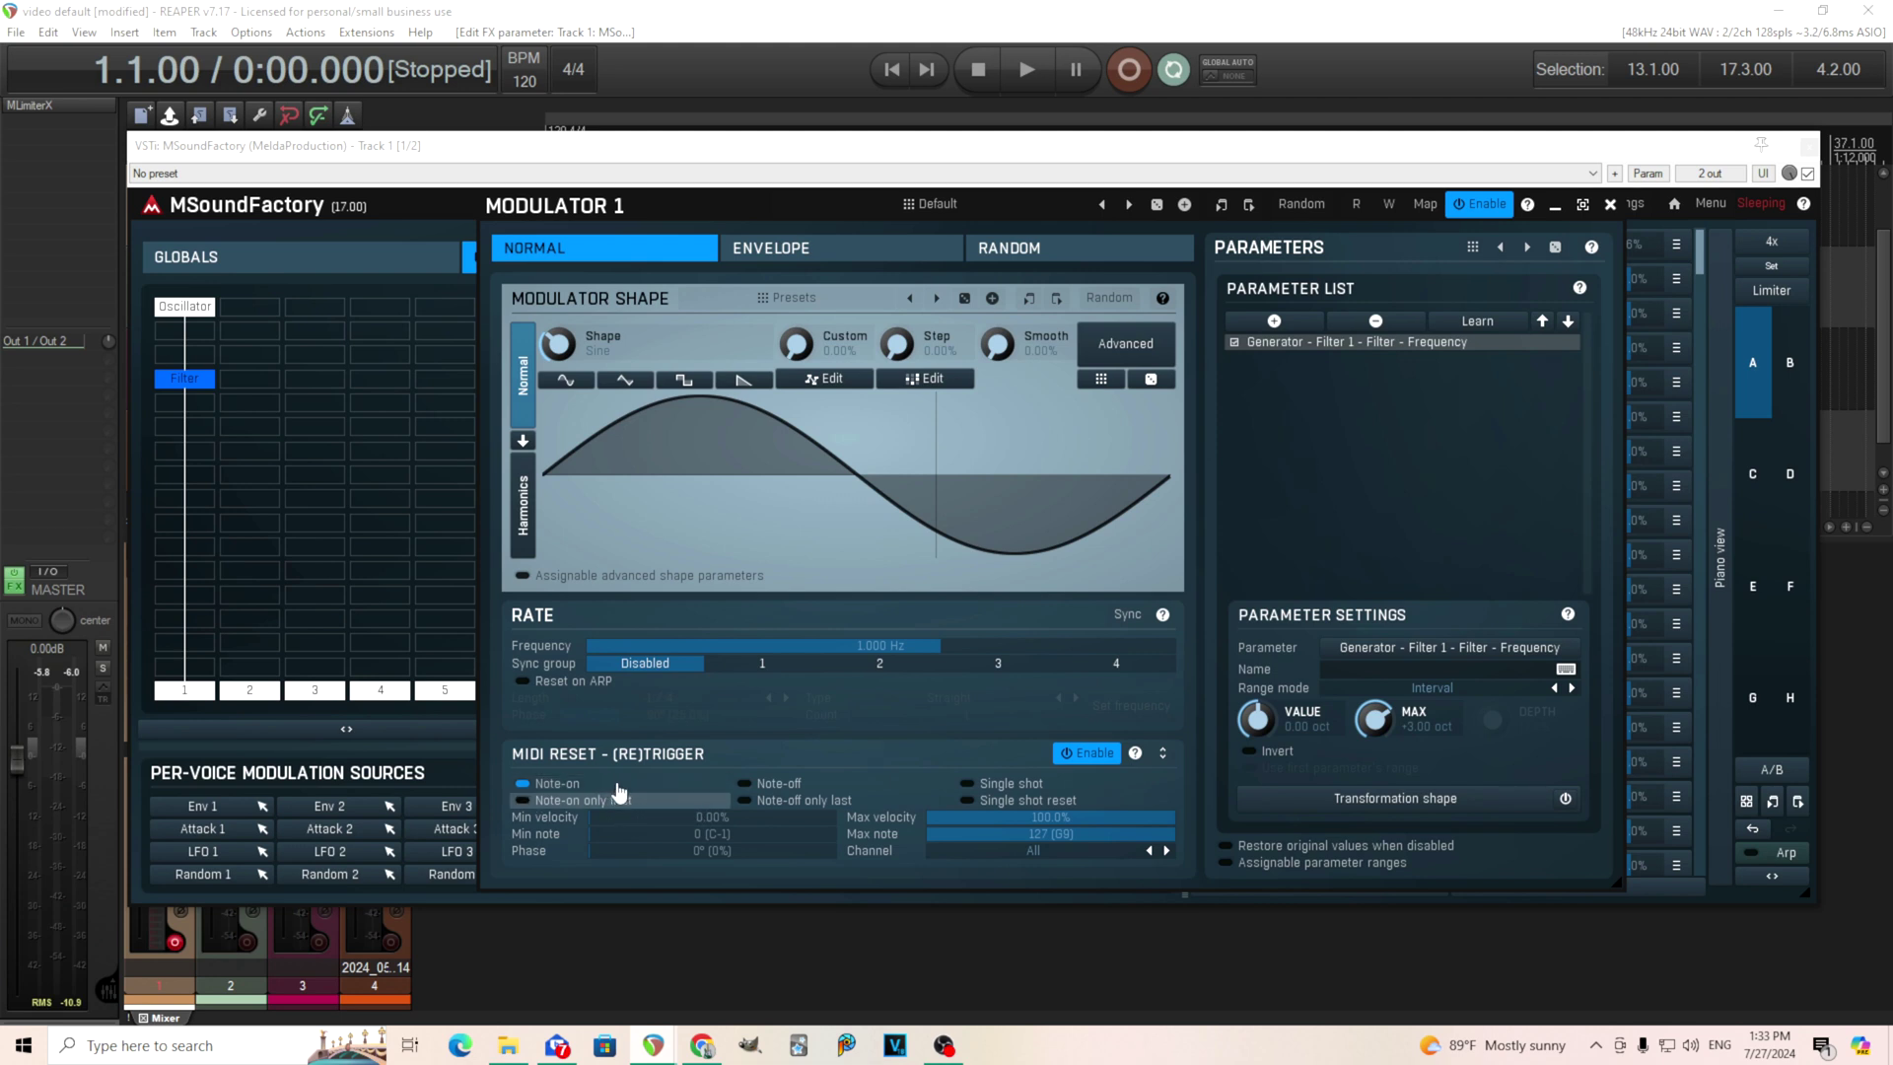
left_click(1134, 752)
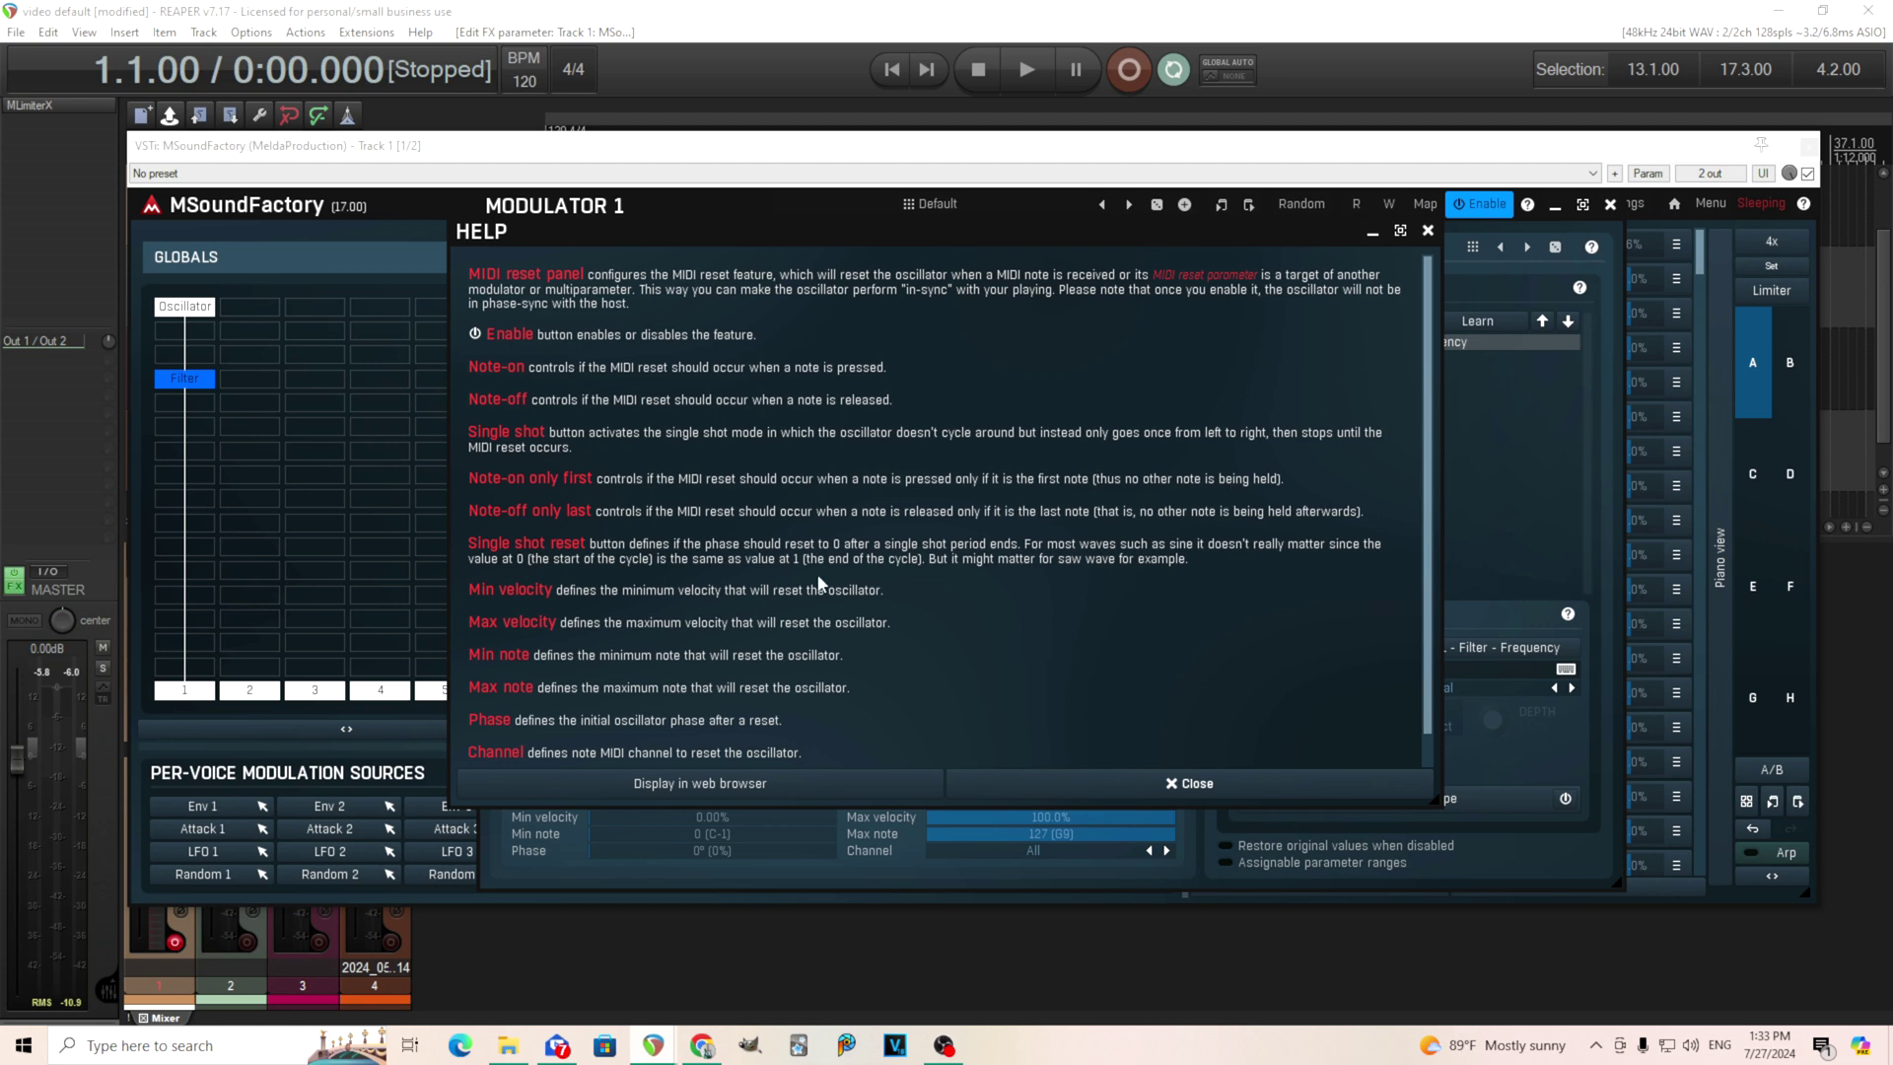
left_click(1197, 783)
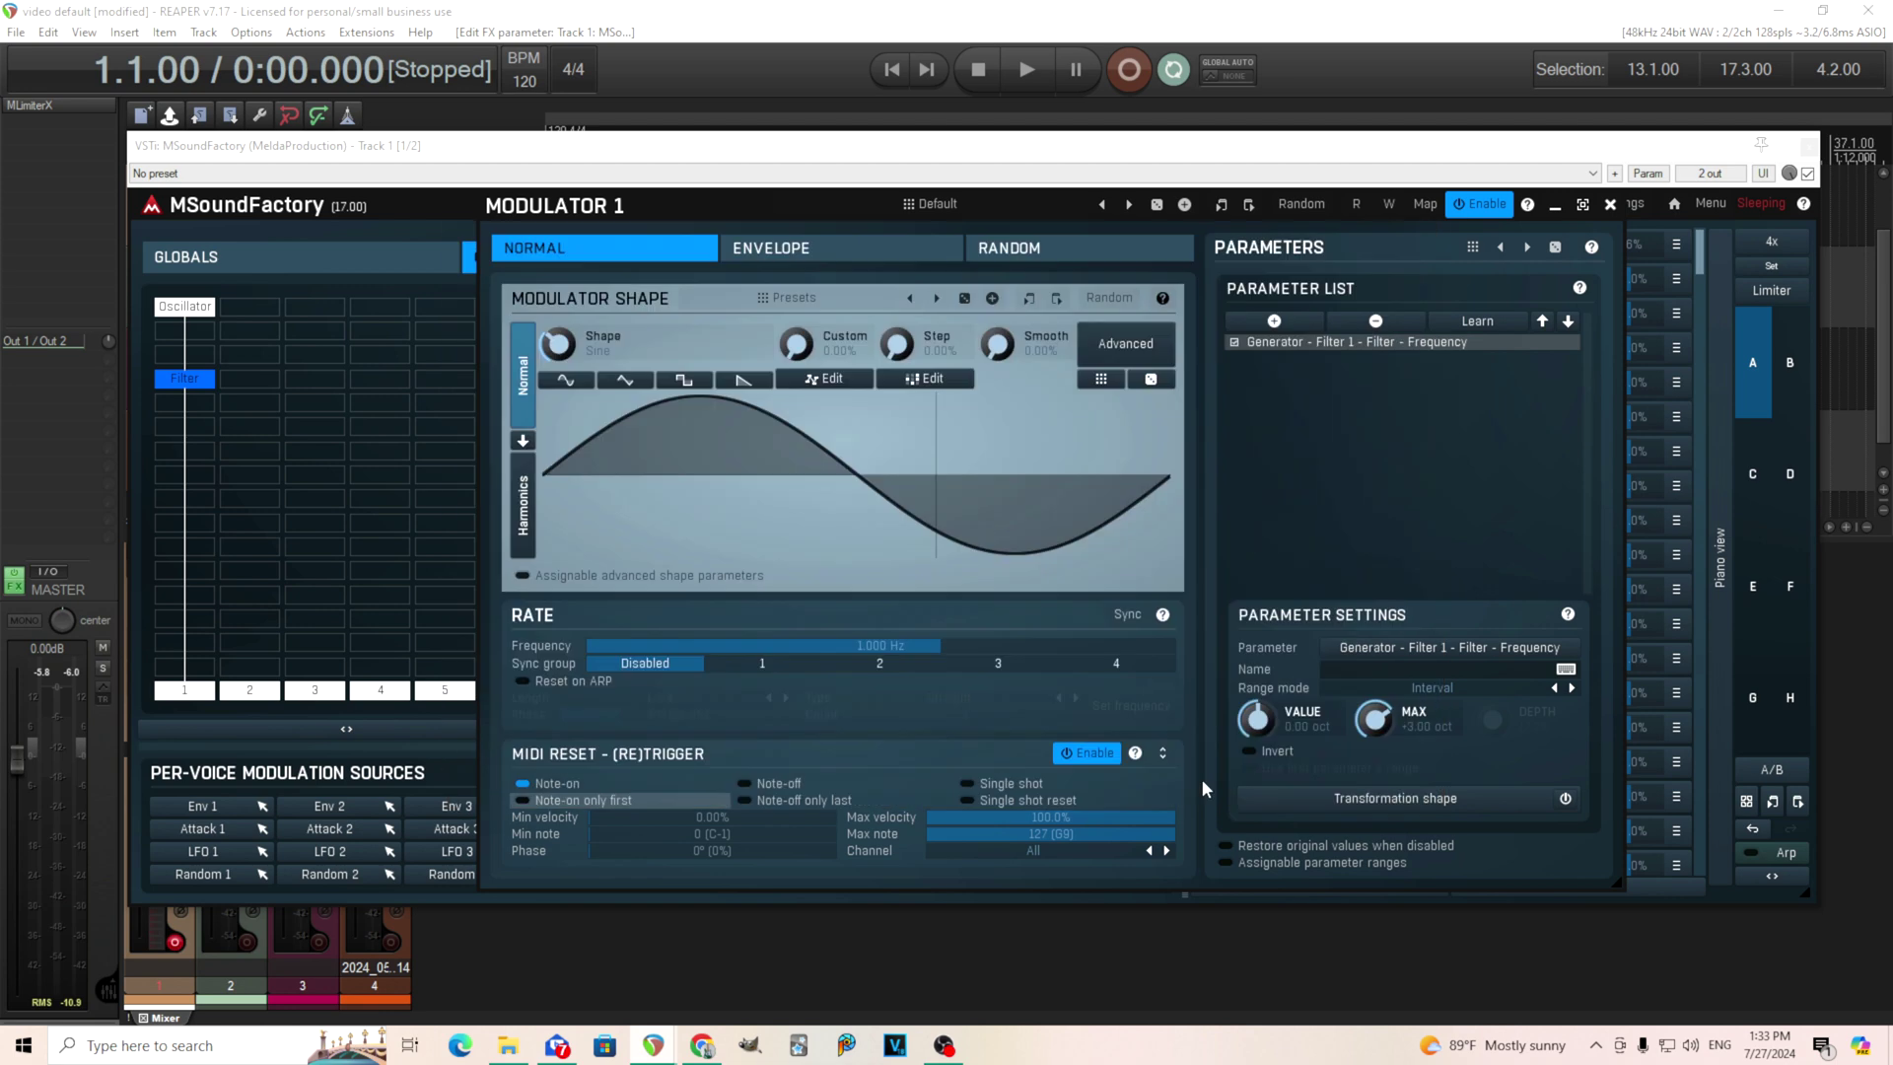
left_click(1039, 854)
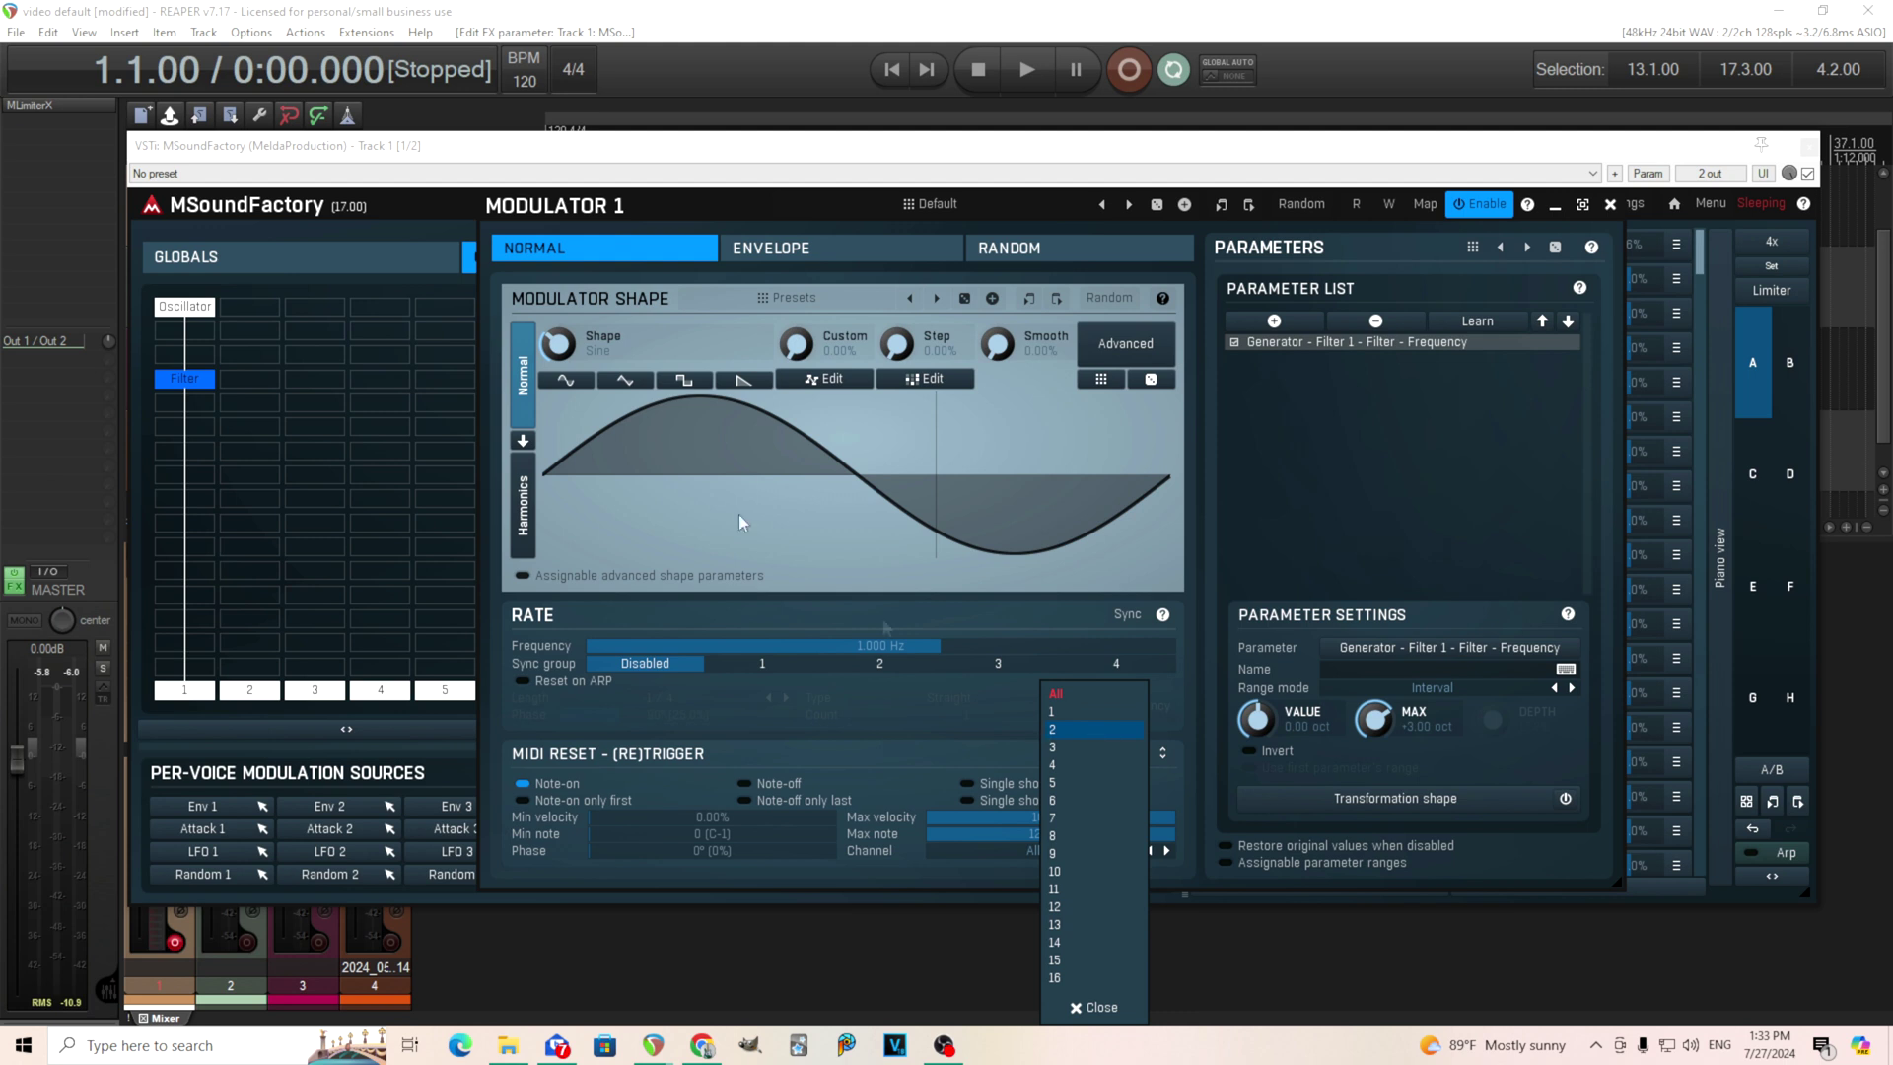
left_click(1068, 694)
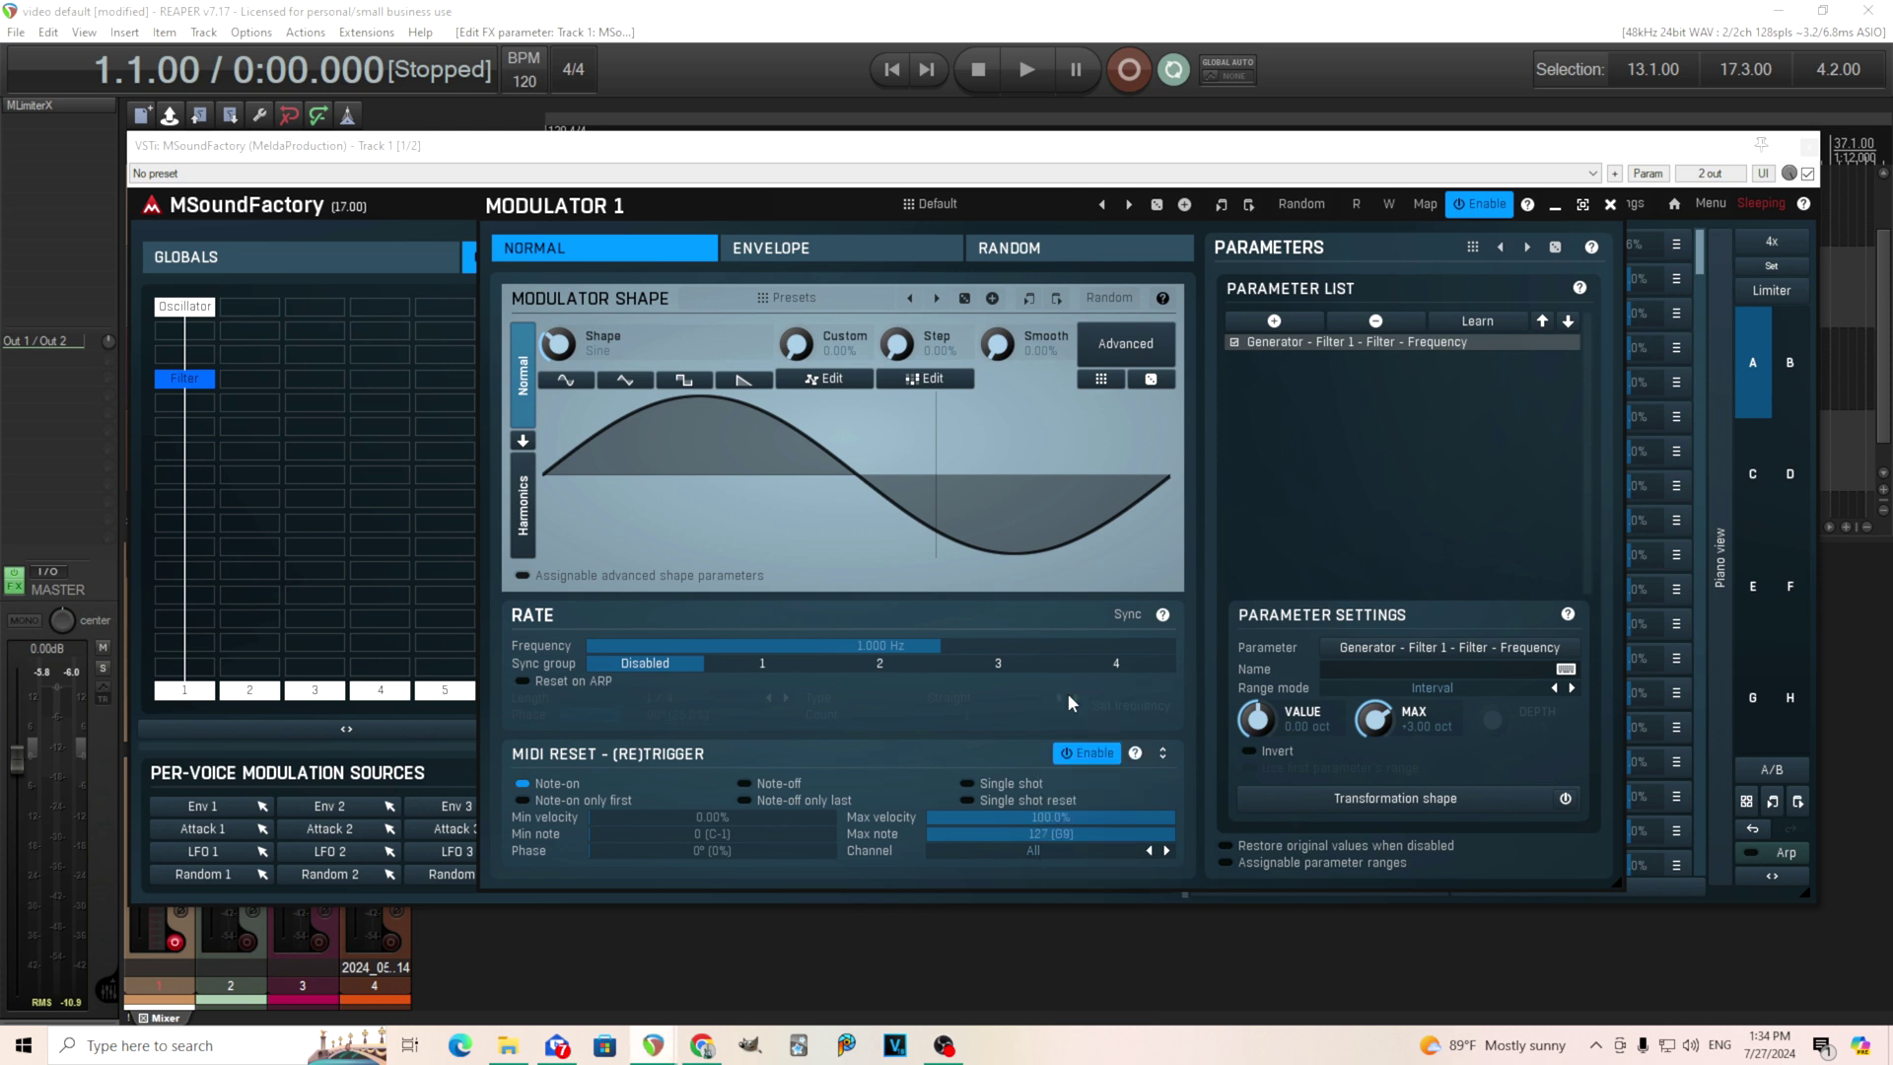
left_click(1045, 856)
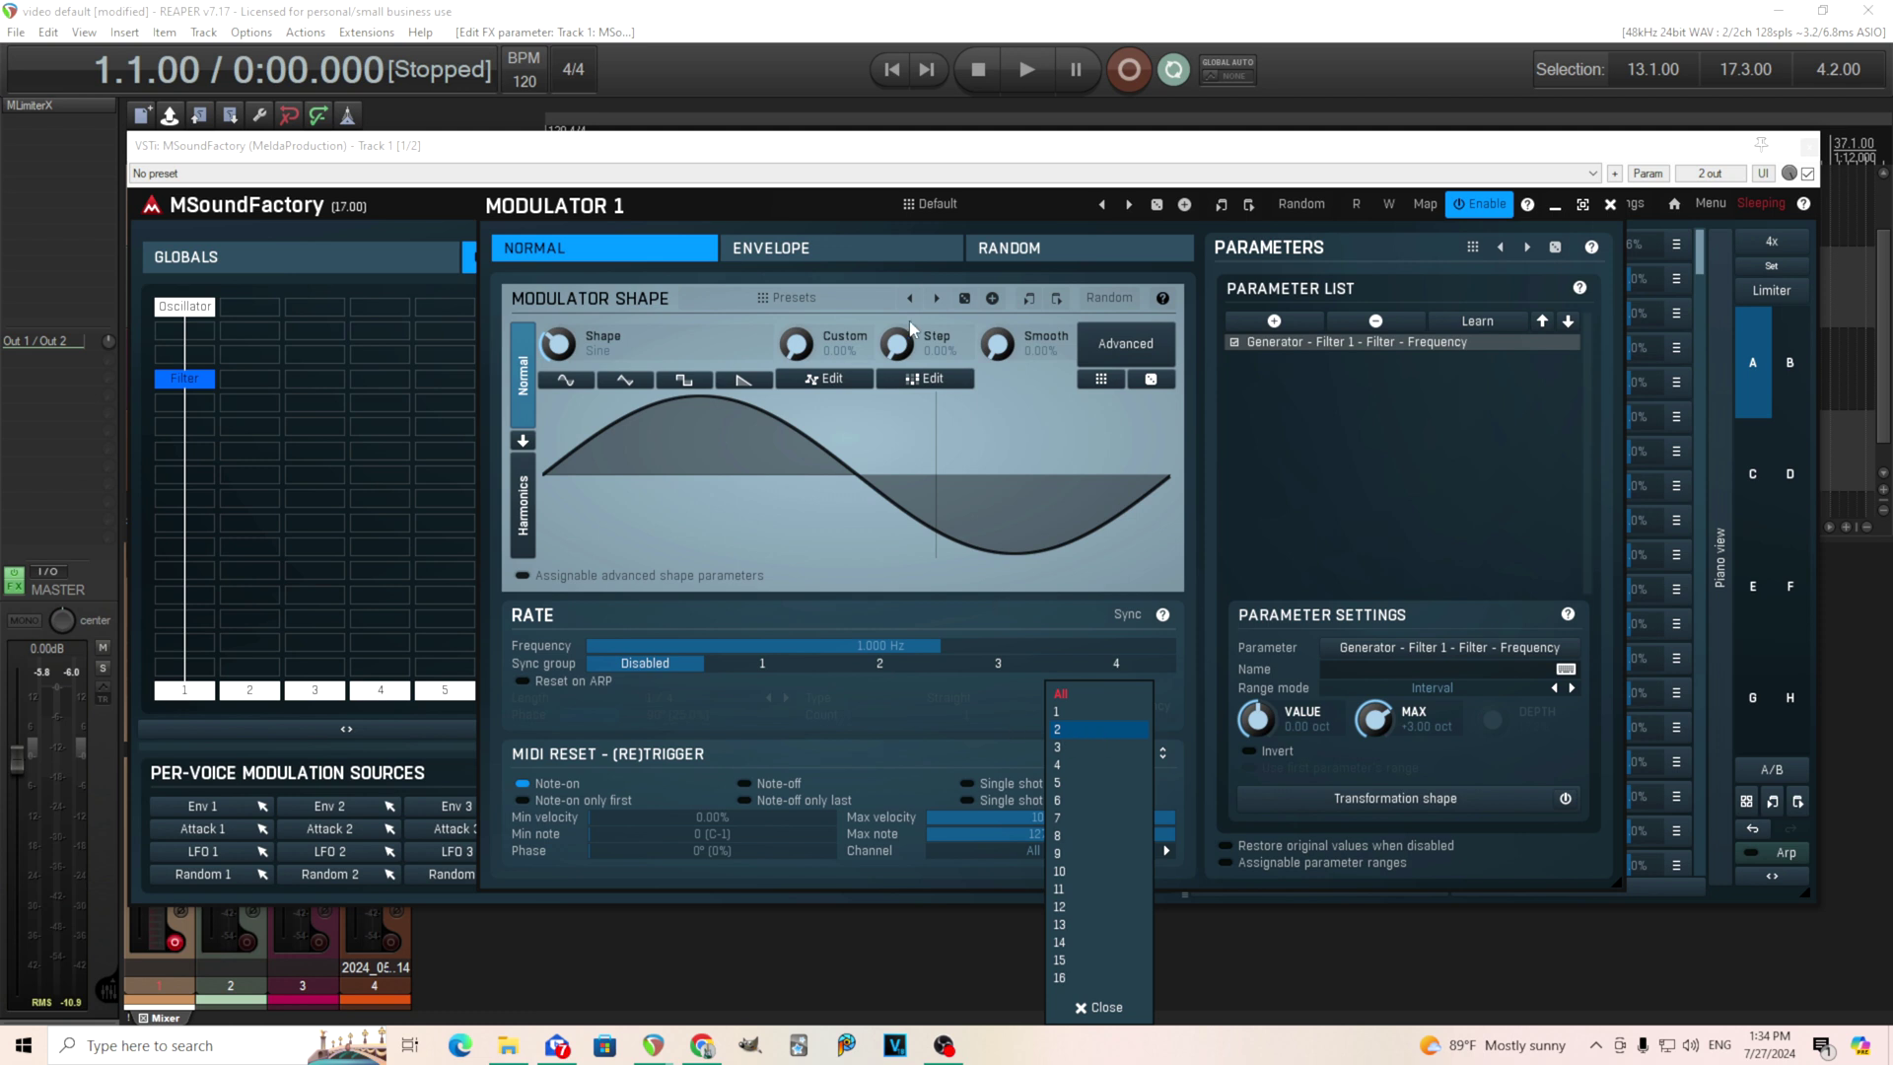
left_click(1058, 696)
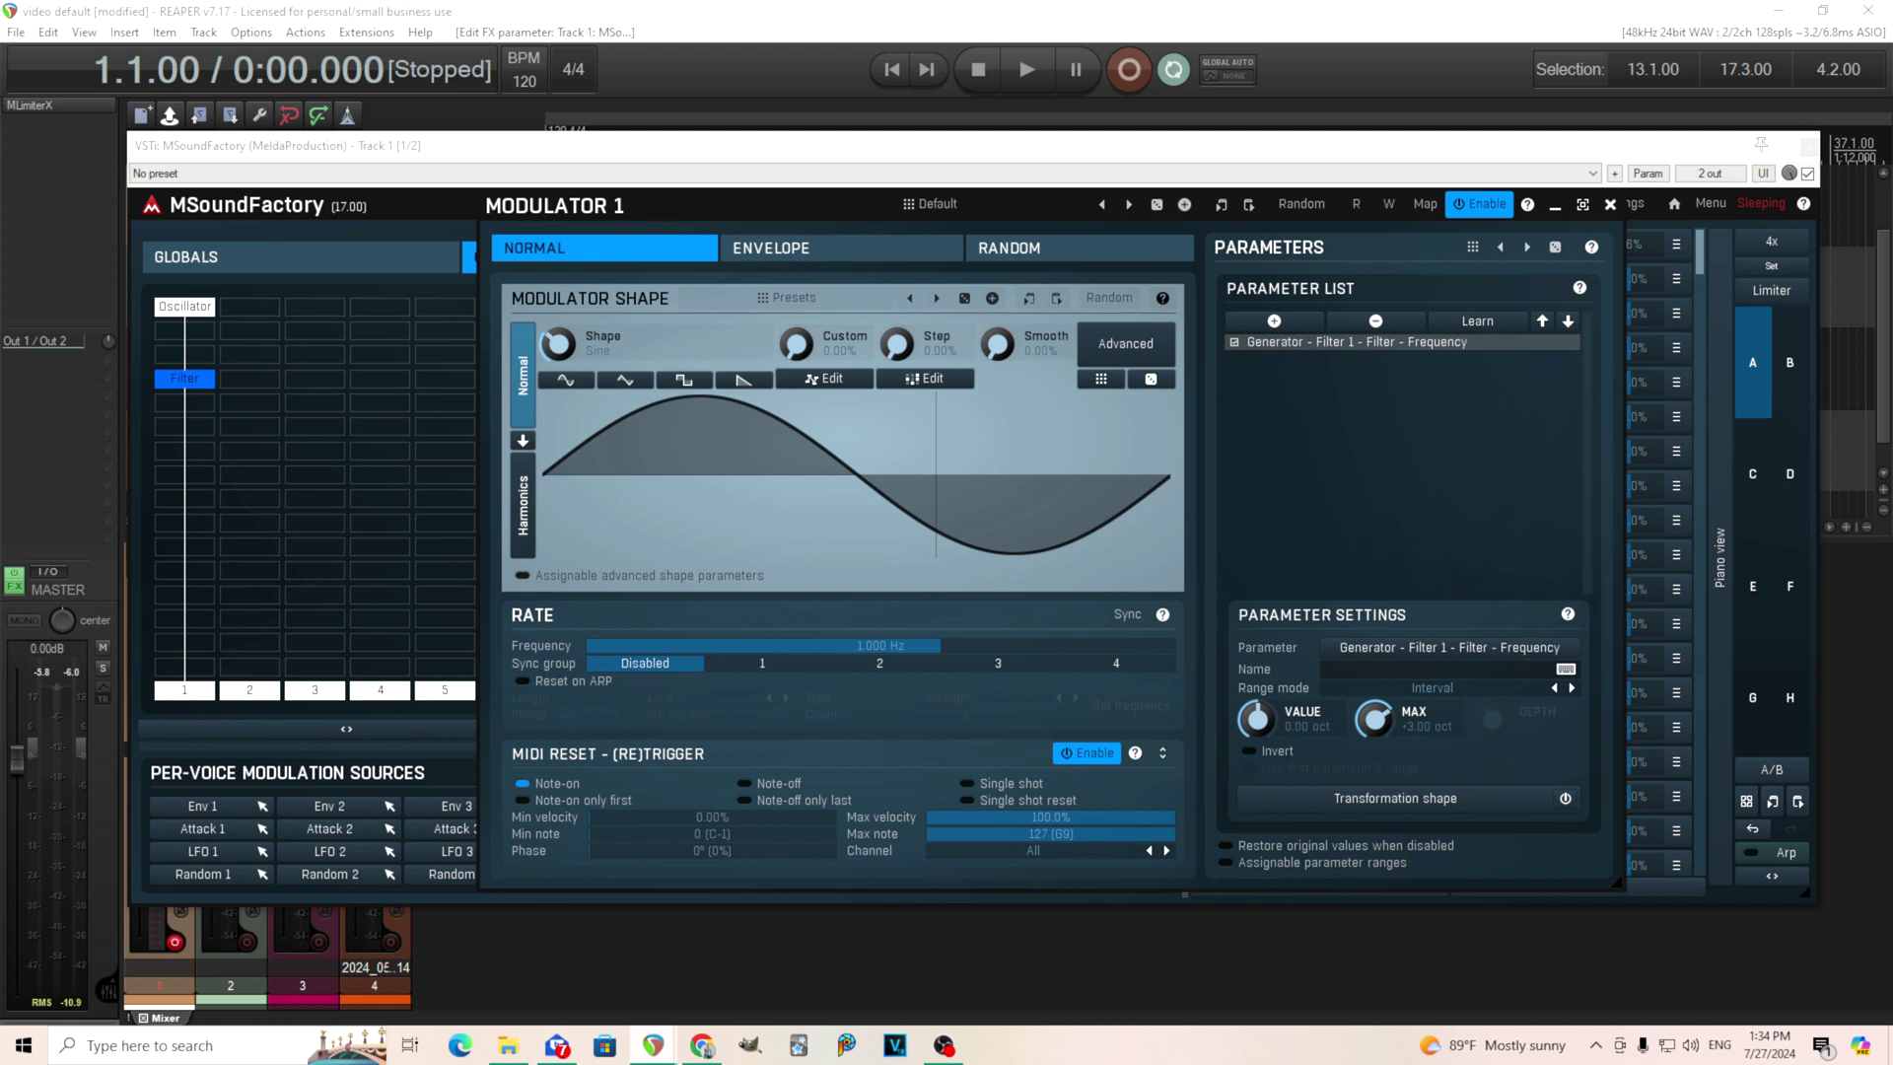
left_click_drag(710, 834, 751, 840)
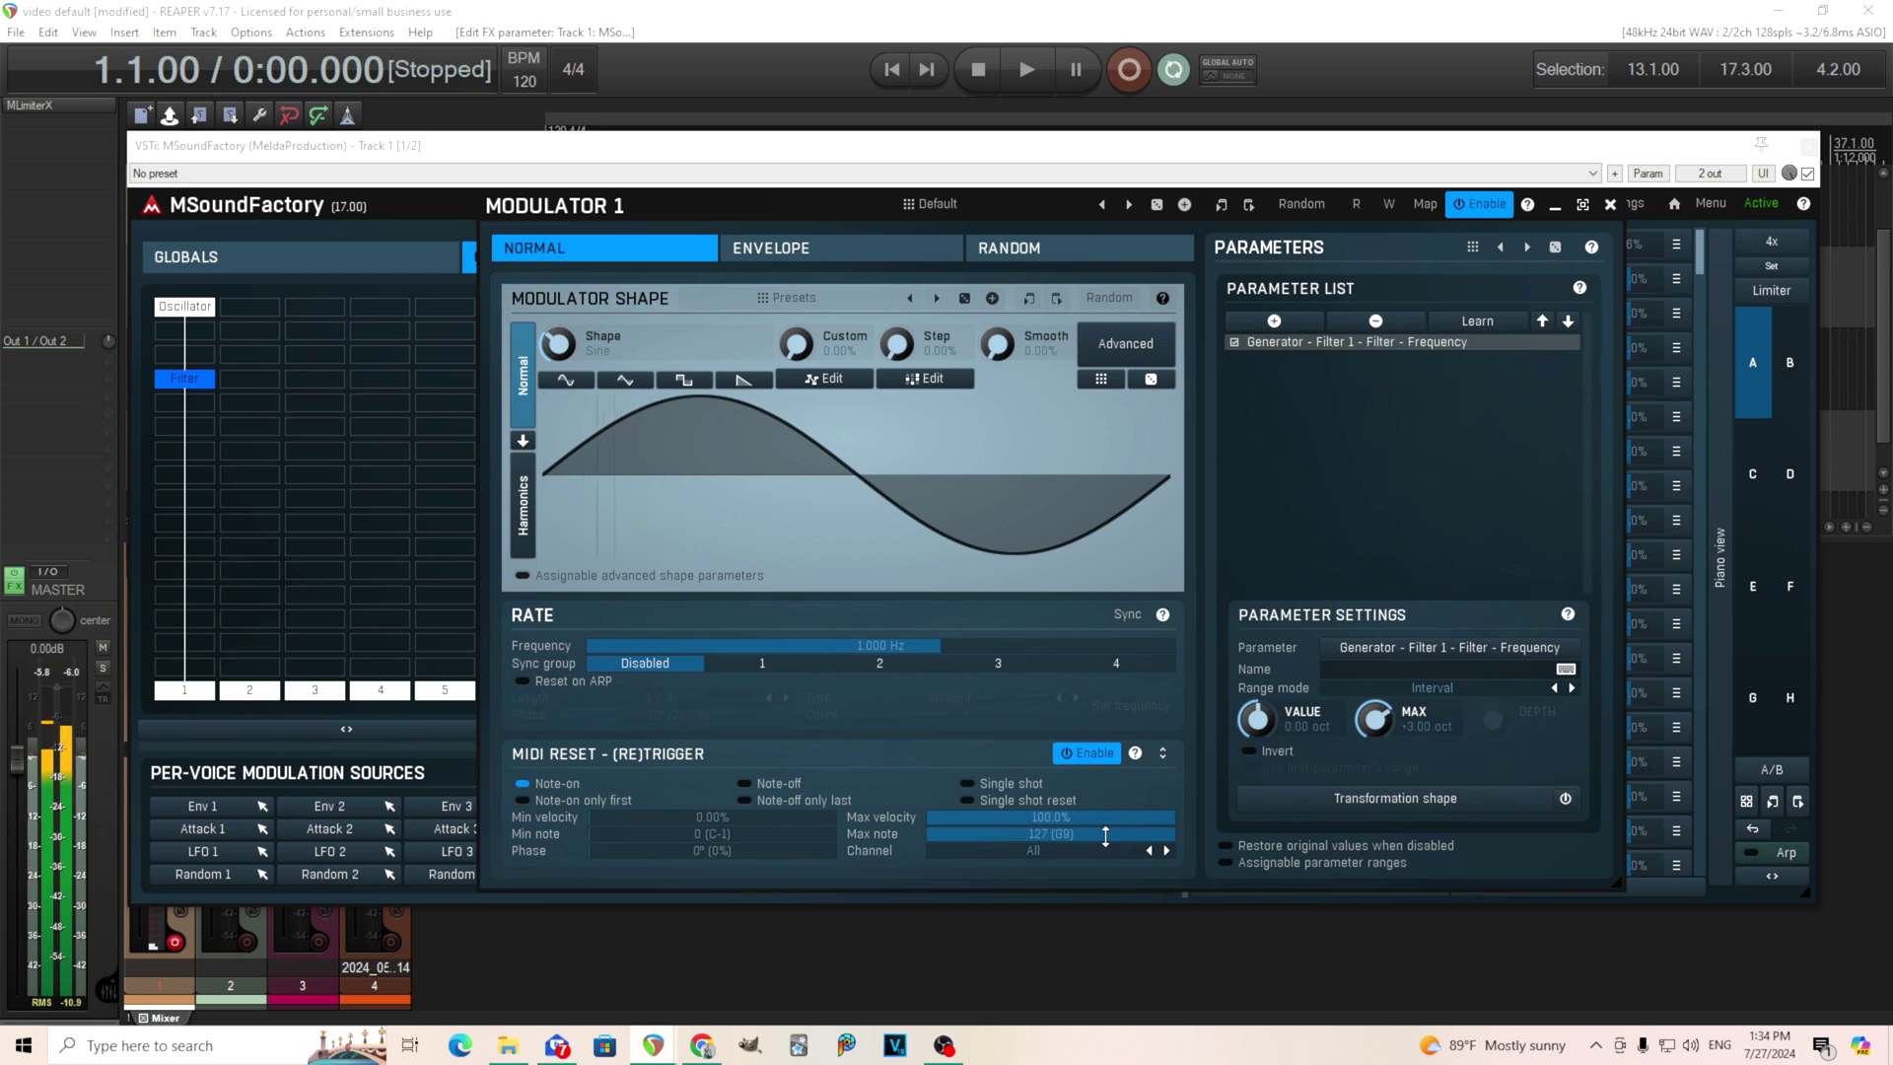
left_click_drag(759, 837, 760, 781)
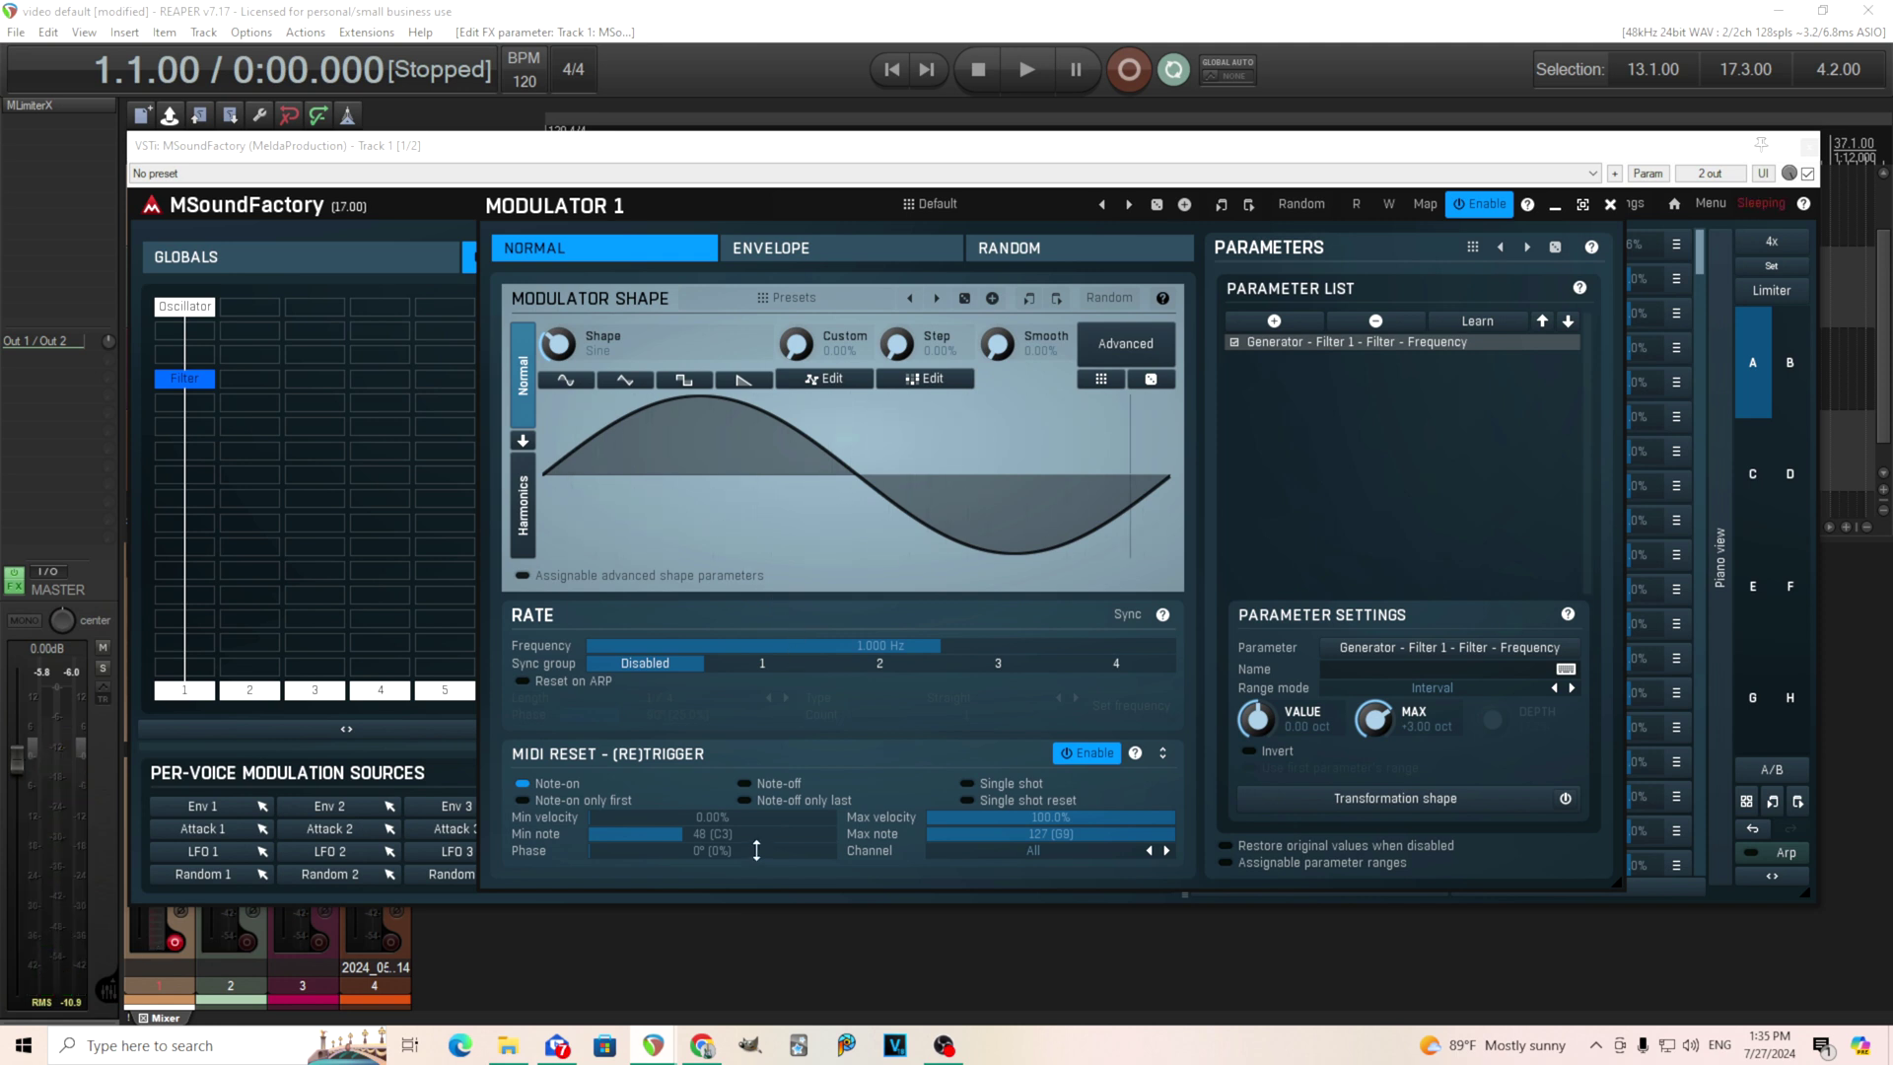
left_click_drag(766, 834, 766, 892)
left_click_drag(1063, 834, 1062, 912)
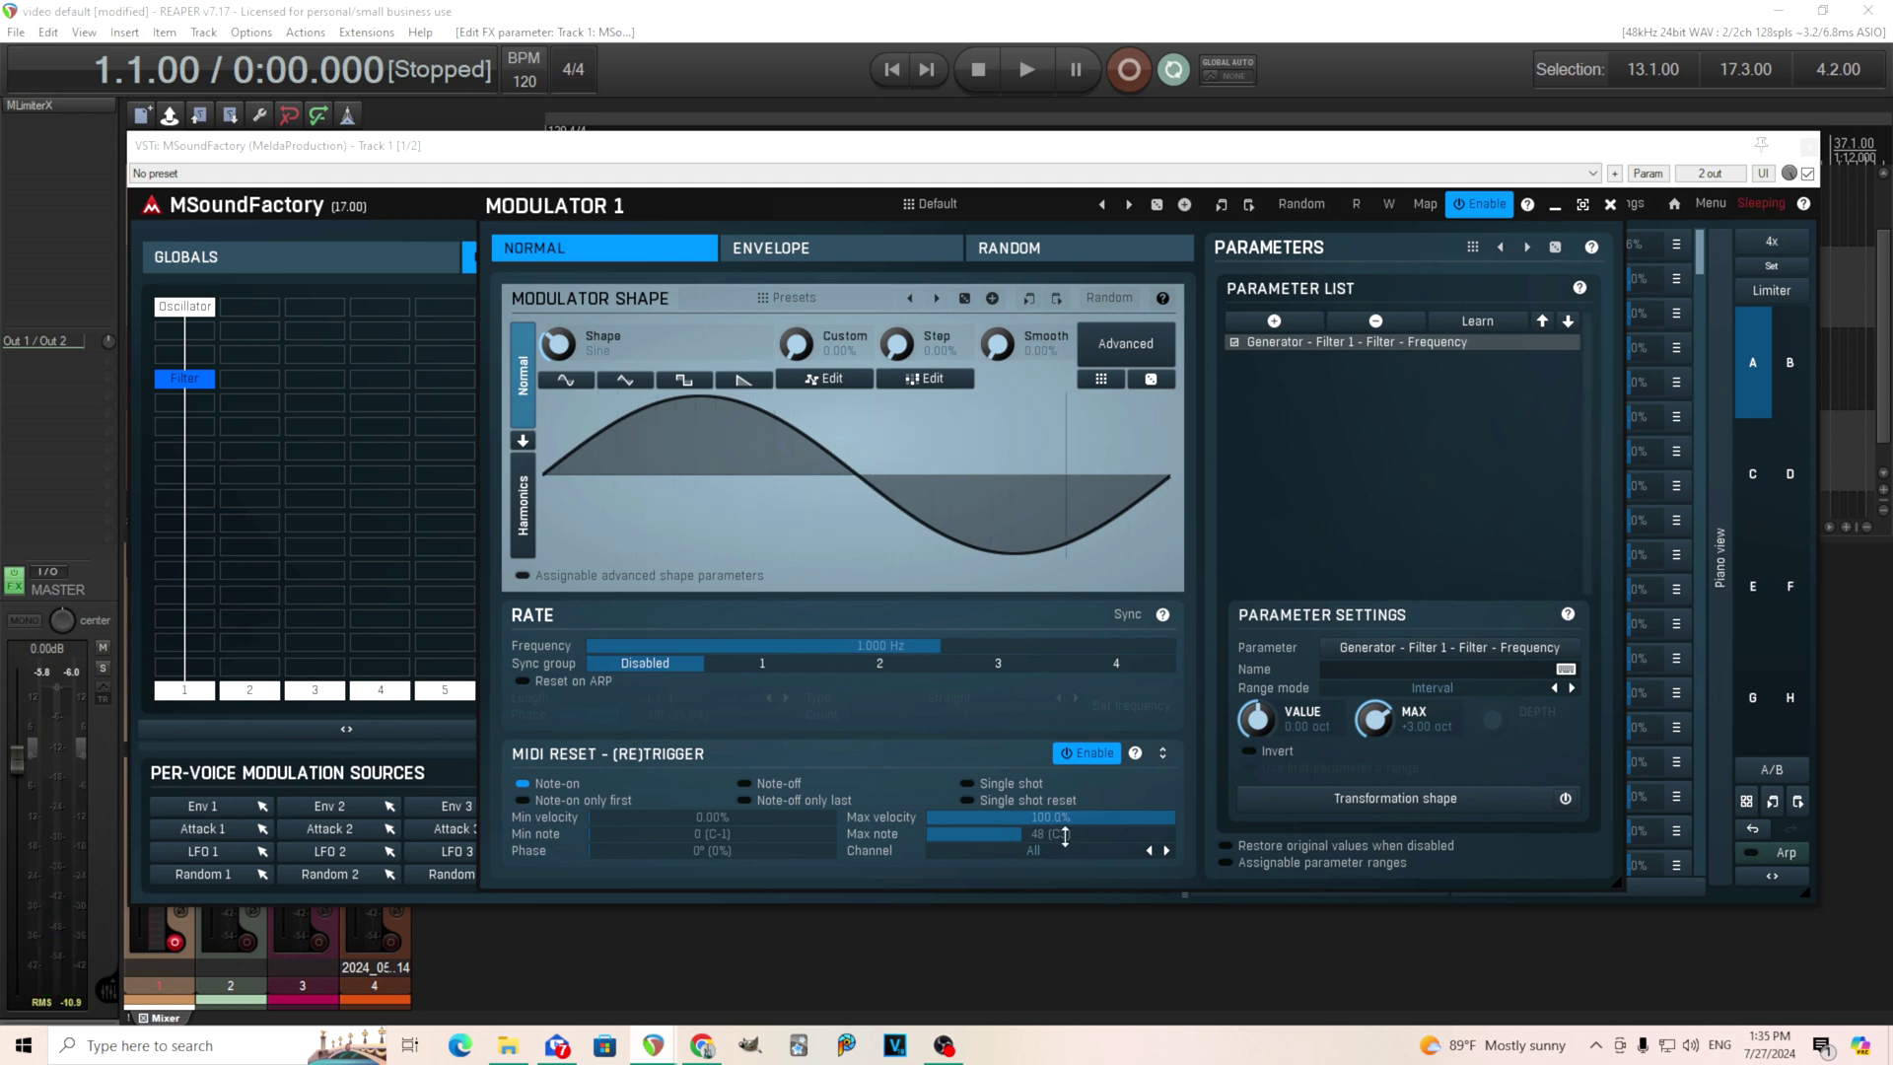
mouse_move(1065, 836)
left_mouse_down()
mouse_move(1065, 799)
mouse_move(1065, 836)
left_mouse_up()
left_click_drag(1065, 836, 1065, 856)
left_click_drag(700, 834, 700, 824)
double_click(977, 833)
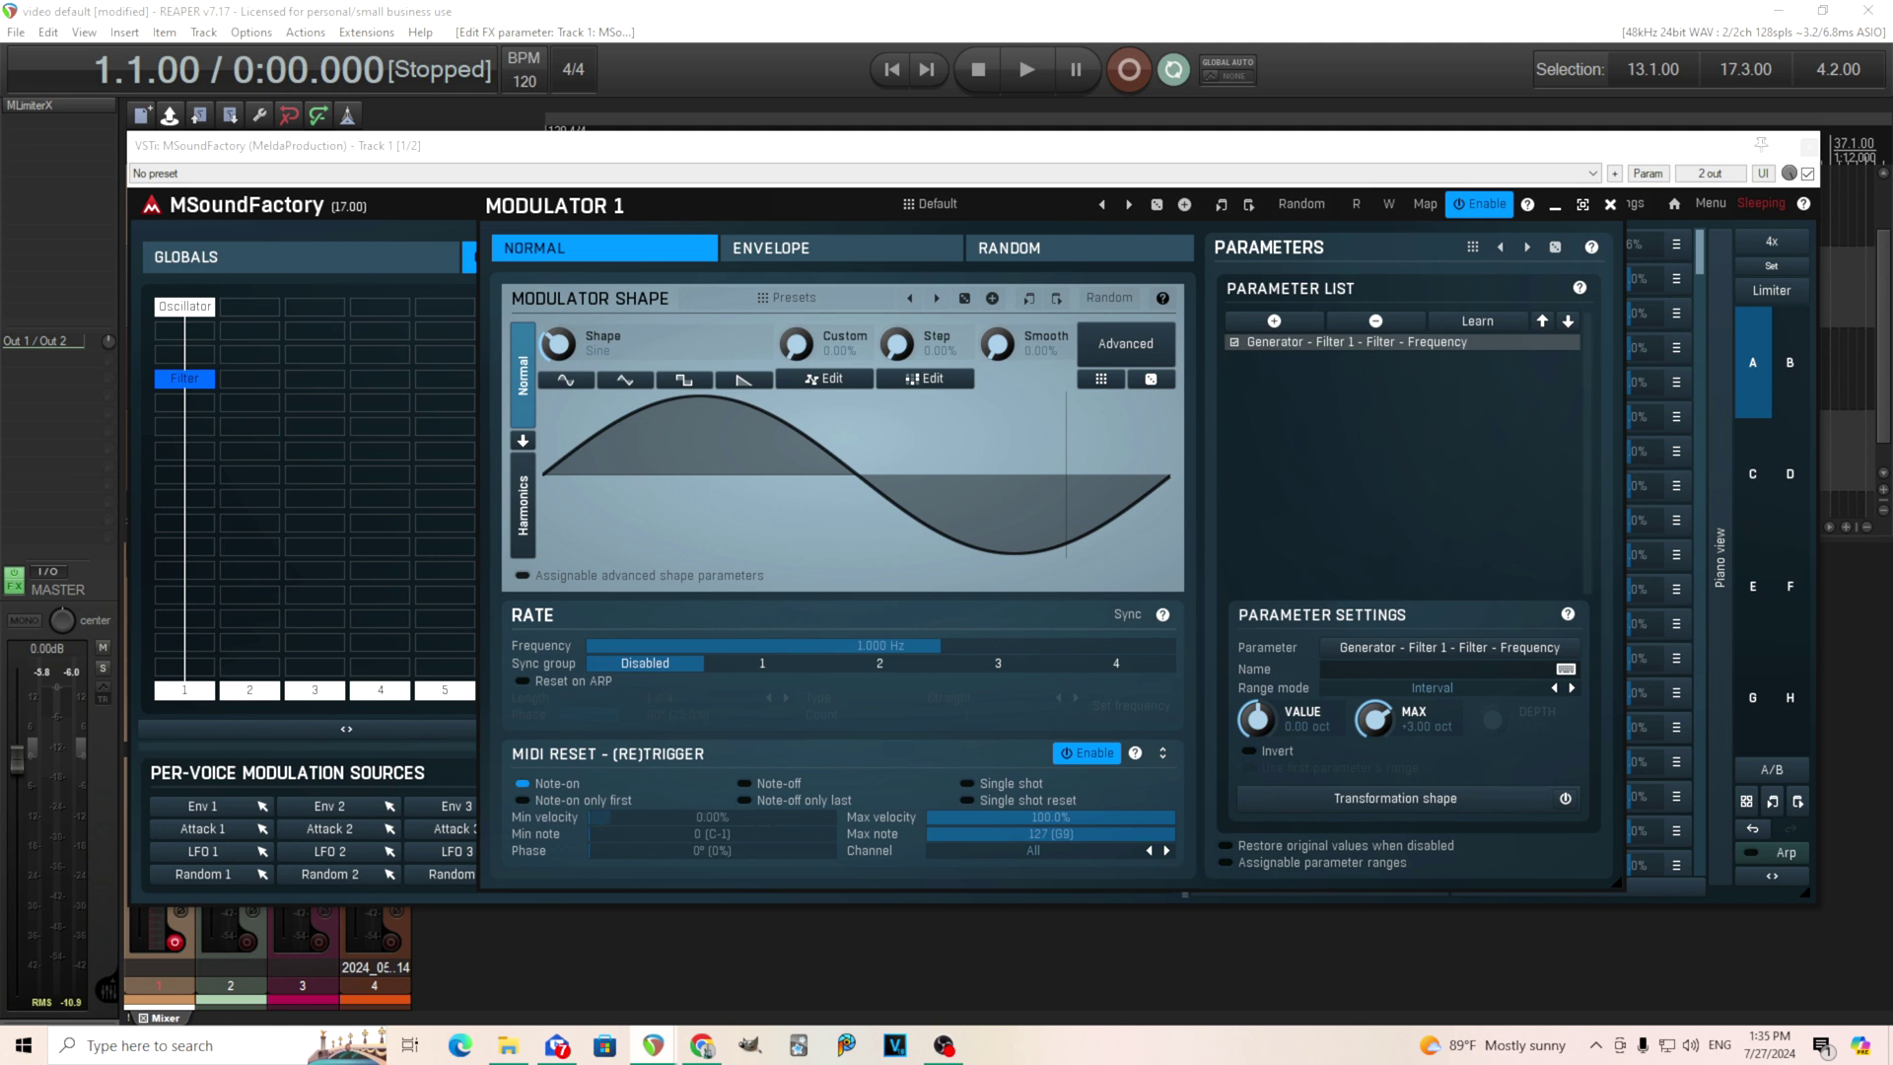
left_click_drag(592, 816, 701, 816)
left_click_drag(789, 816, 800, 816)
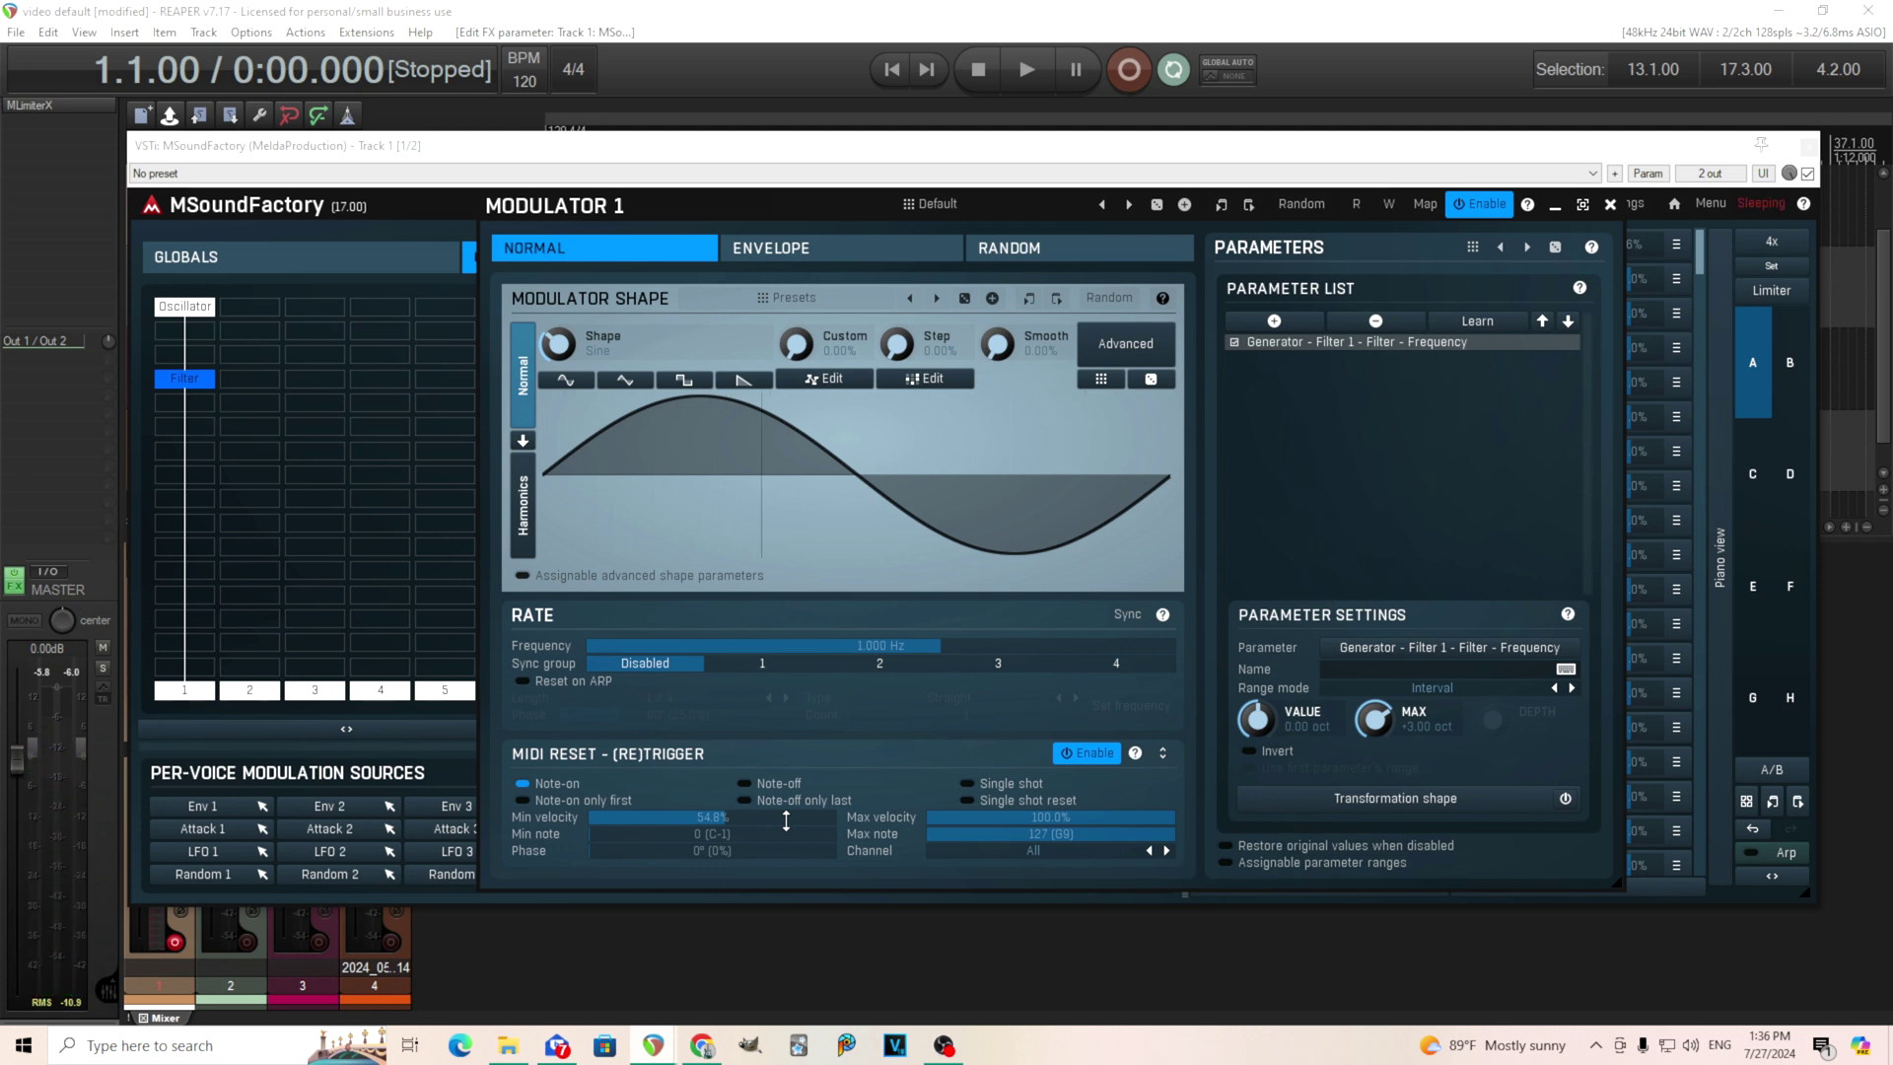
double_click(786, 820)
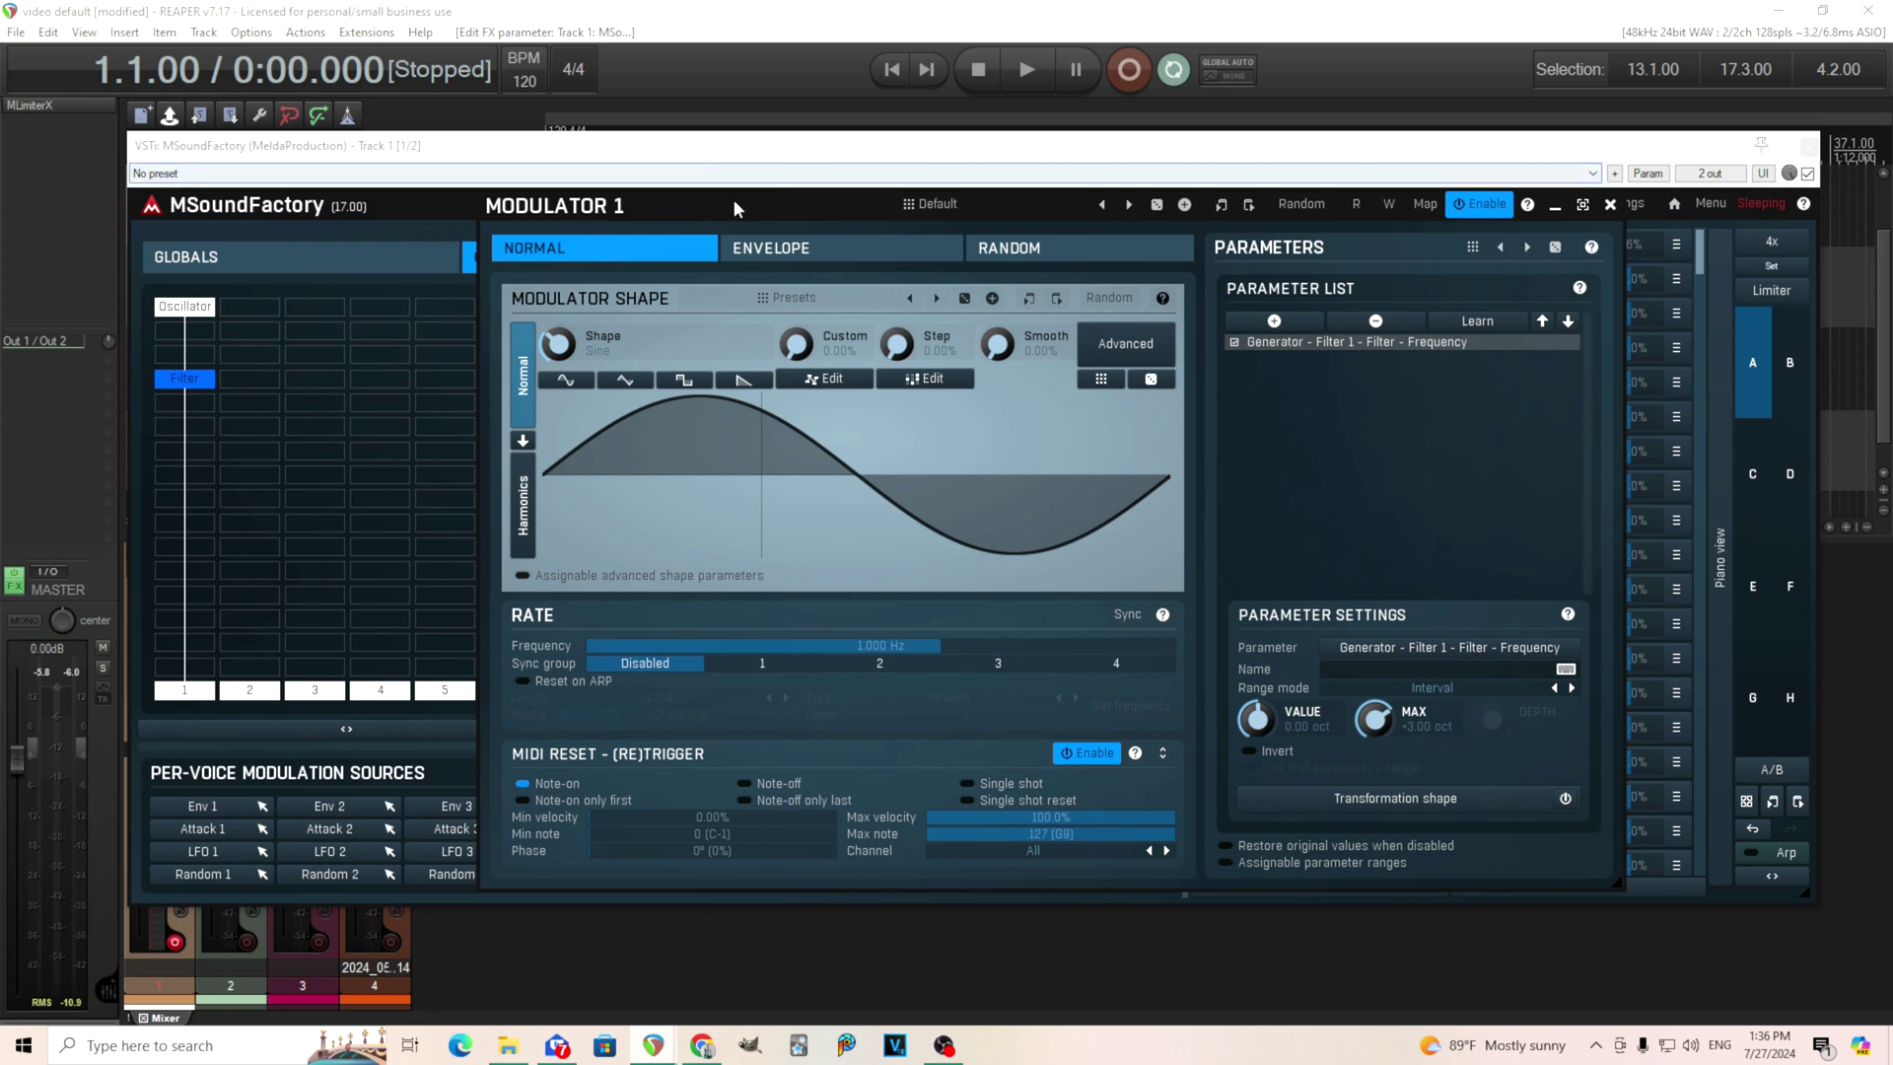
left_click_drag(734, 206, 306, 249)
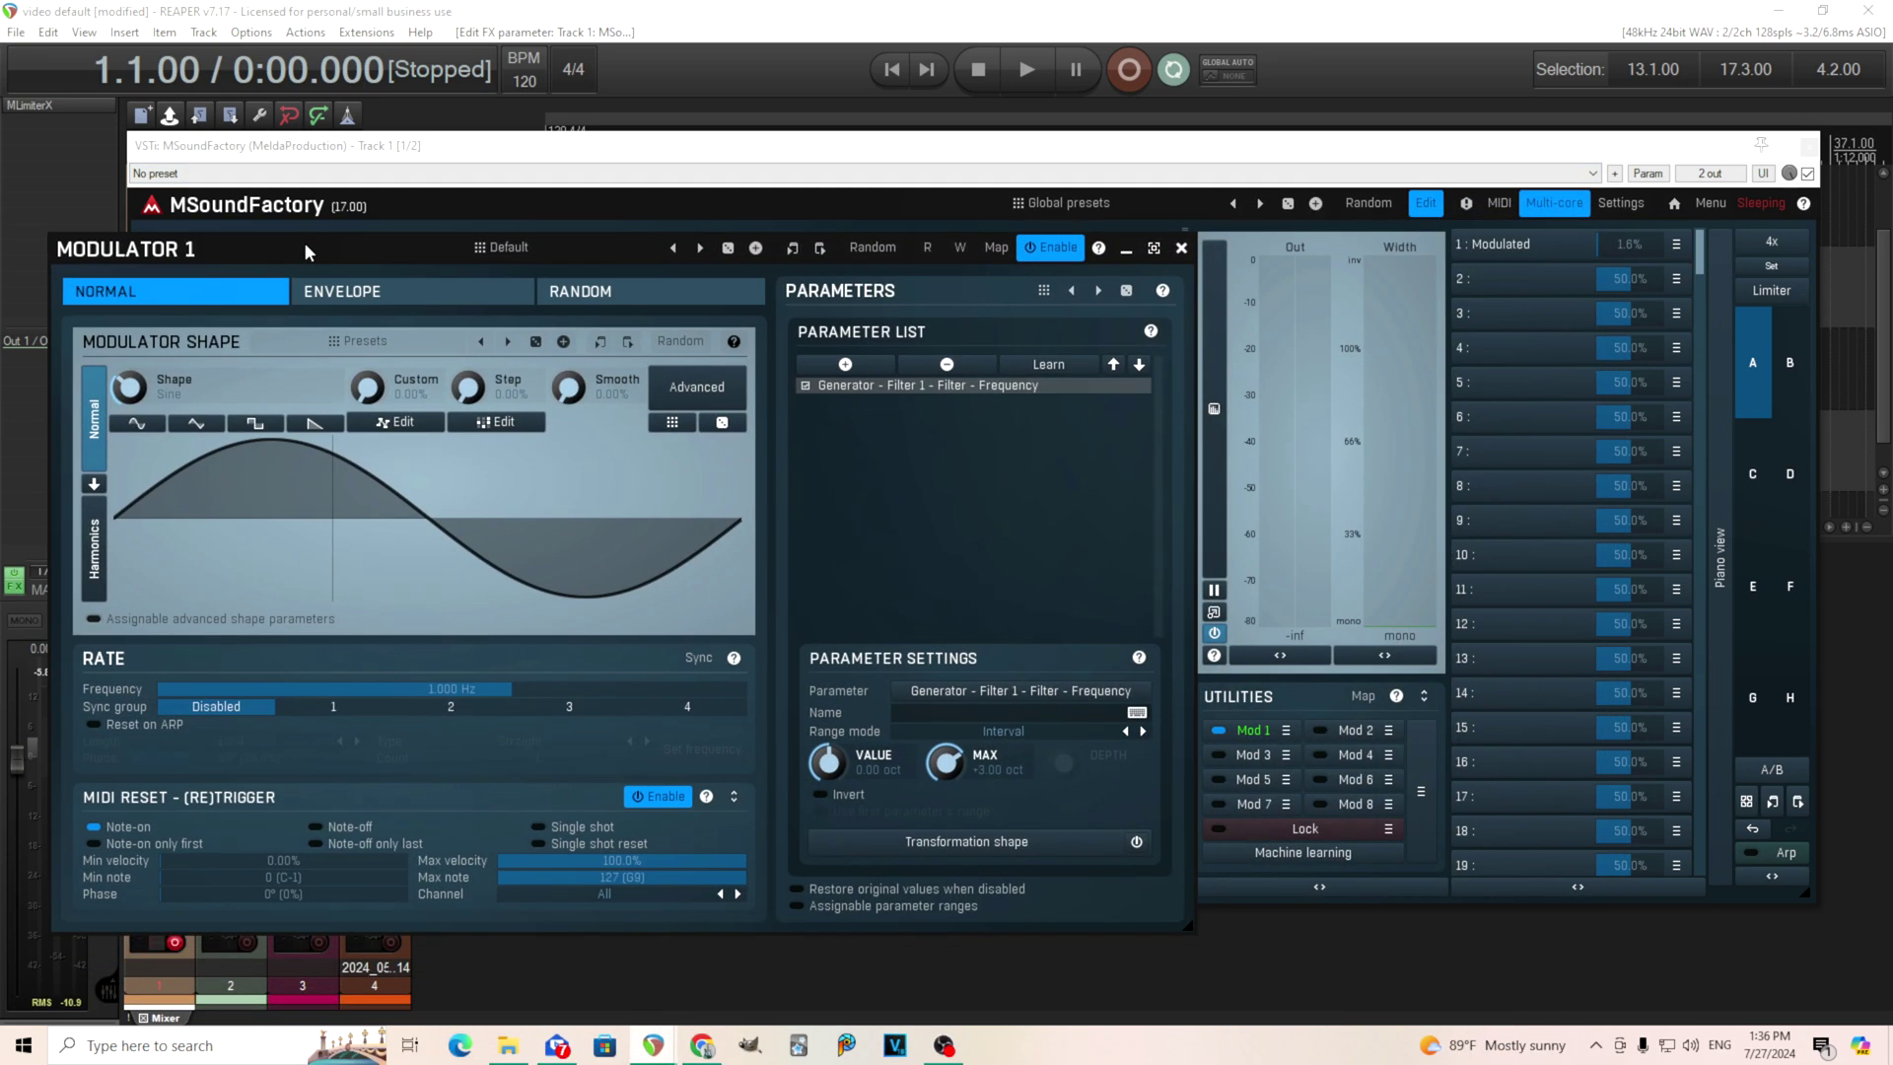
Move the floating Modulator 1 window right and bring up its Advanced shape settings
left_click_drag(327, 261, 564, 250)
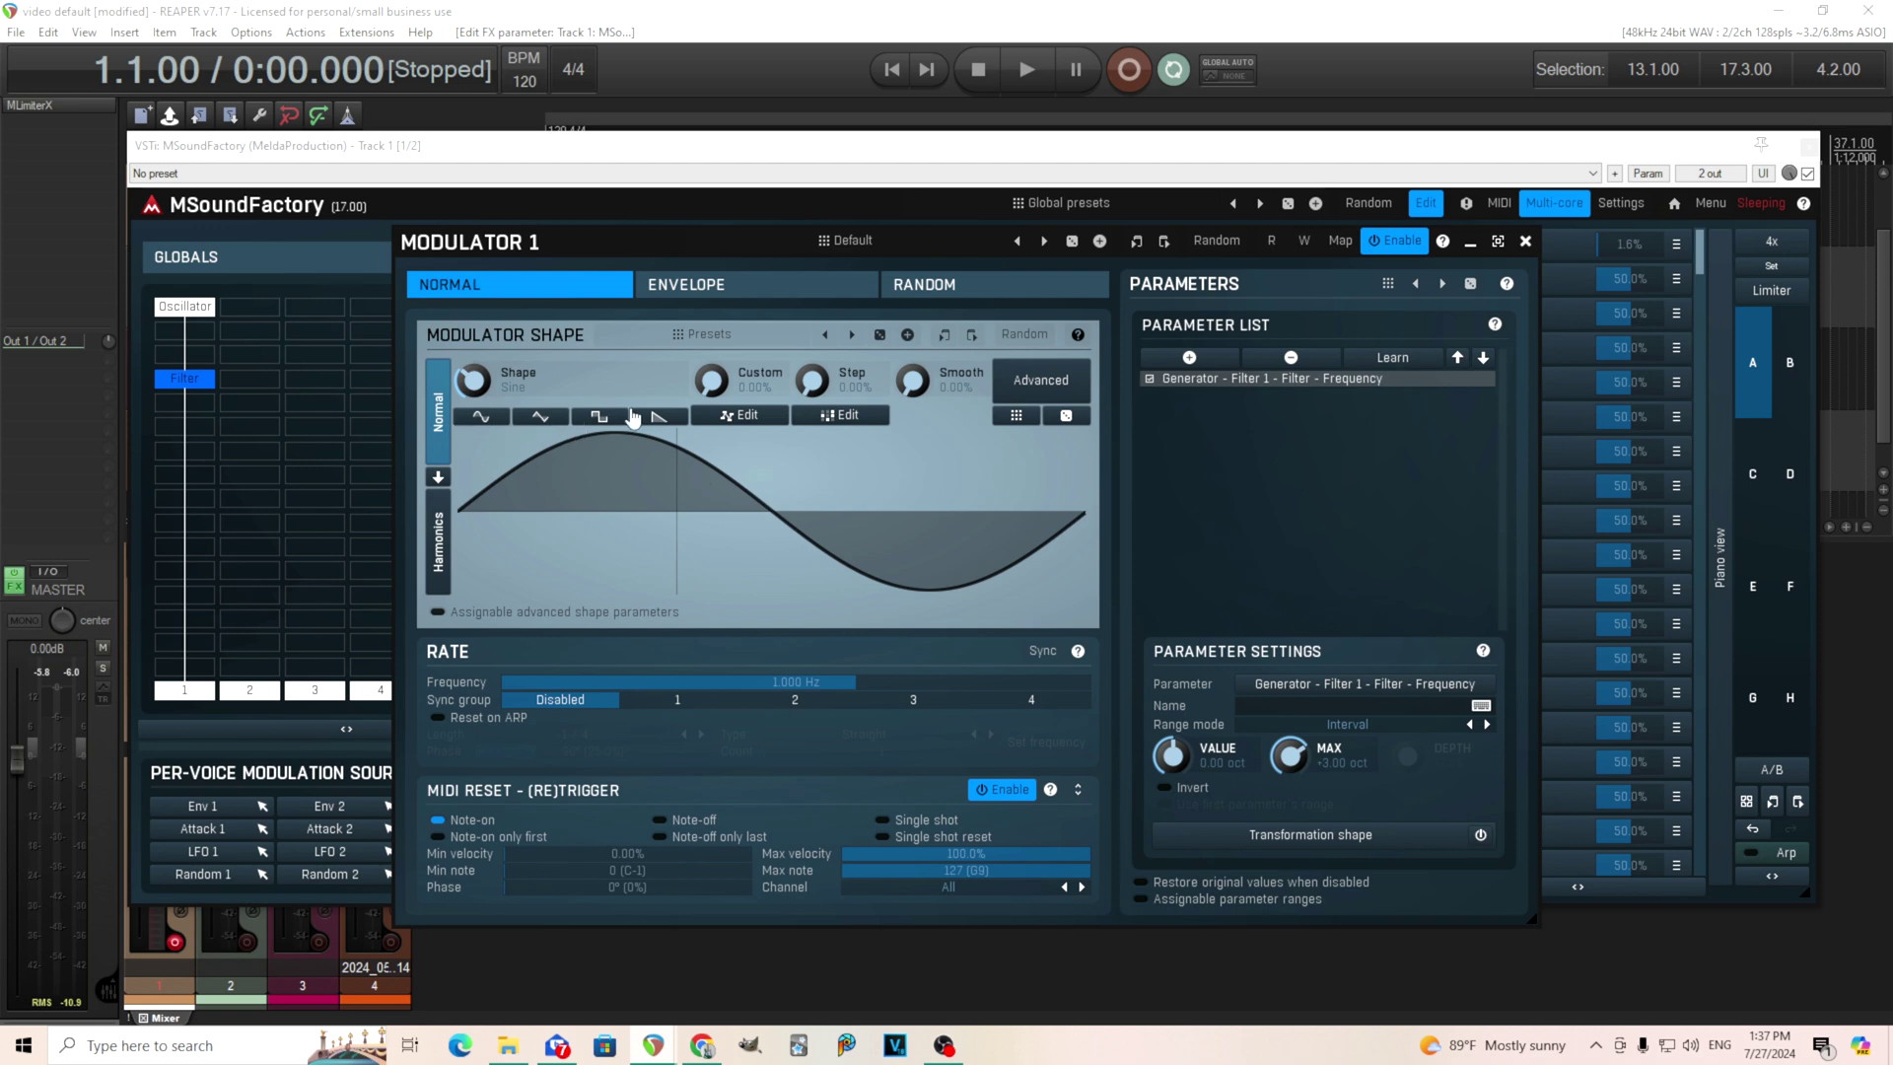
left_click(1072, 393)
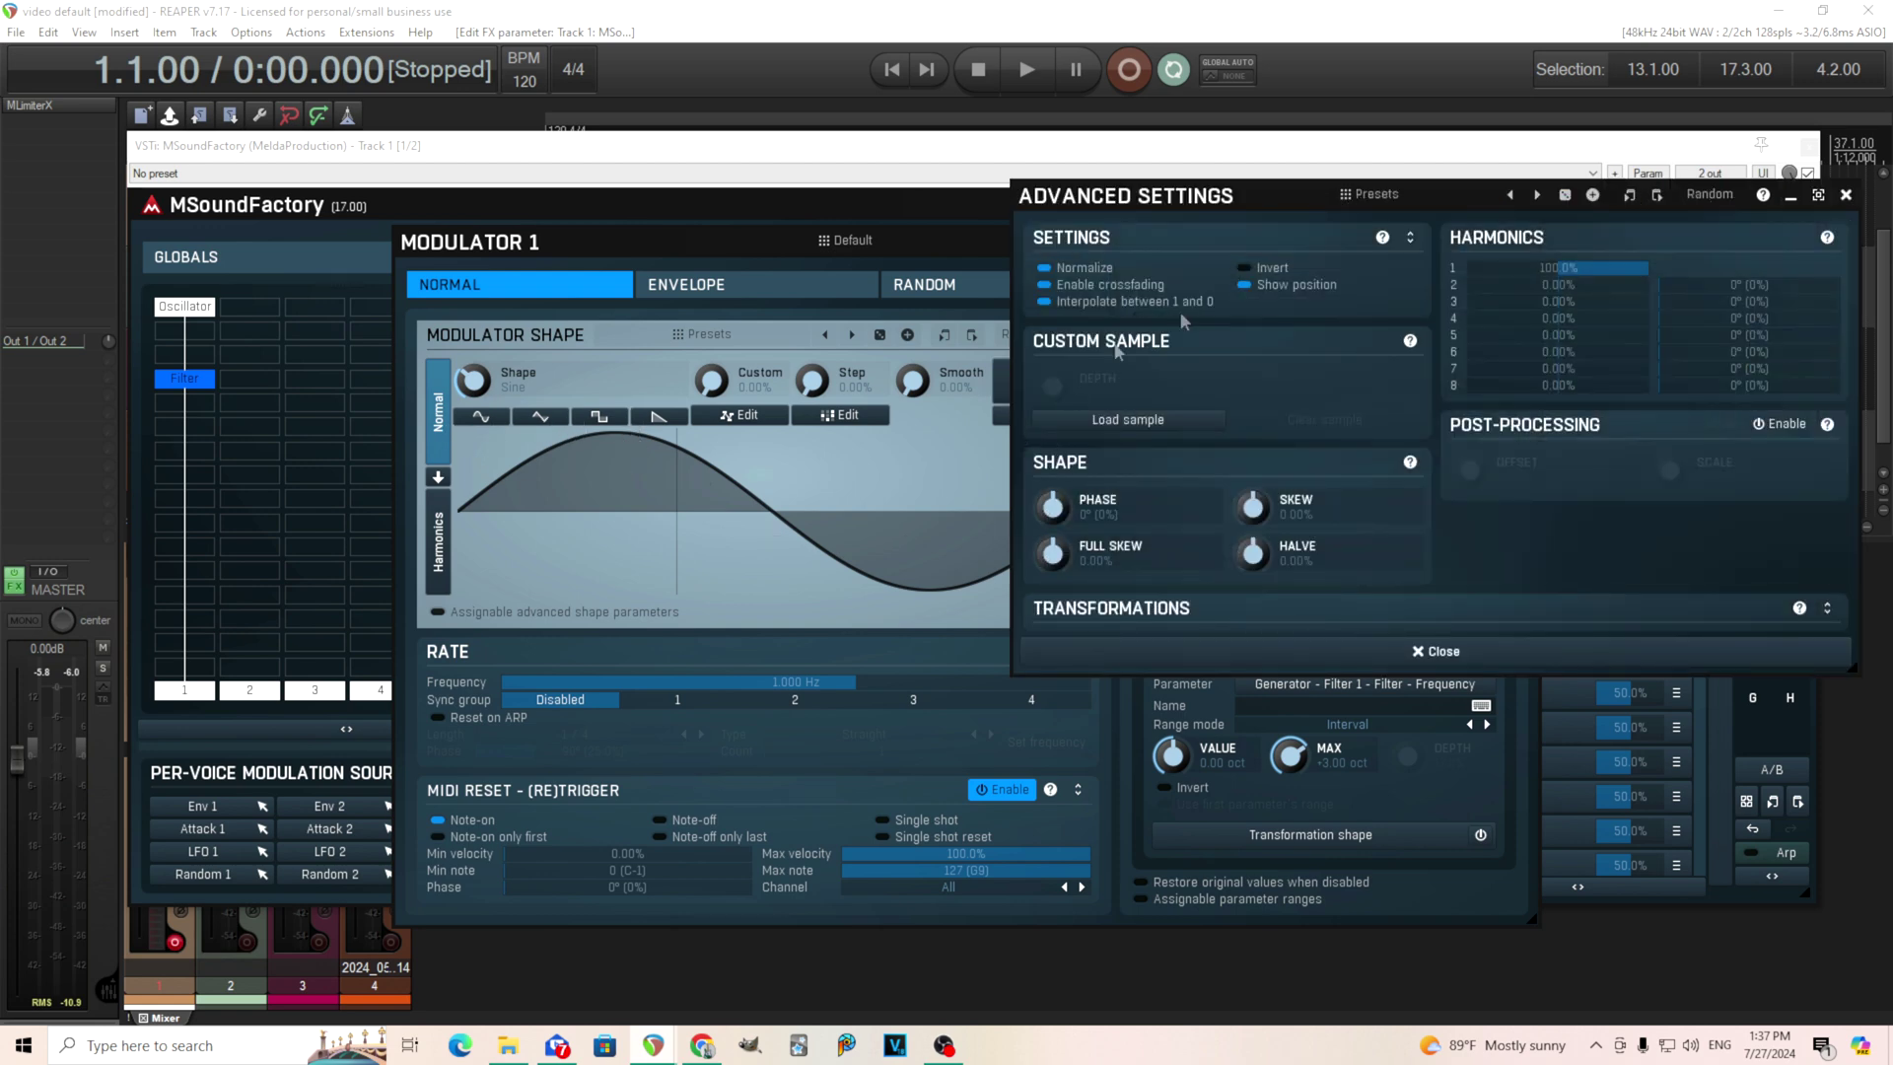
Set Custom to 100% and draw a shape with a sharp peak, curved dip and rising ramp
left_click(1282, 656)
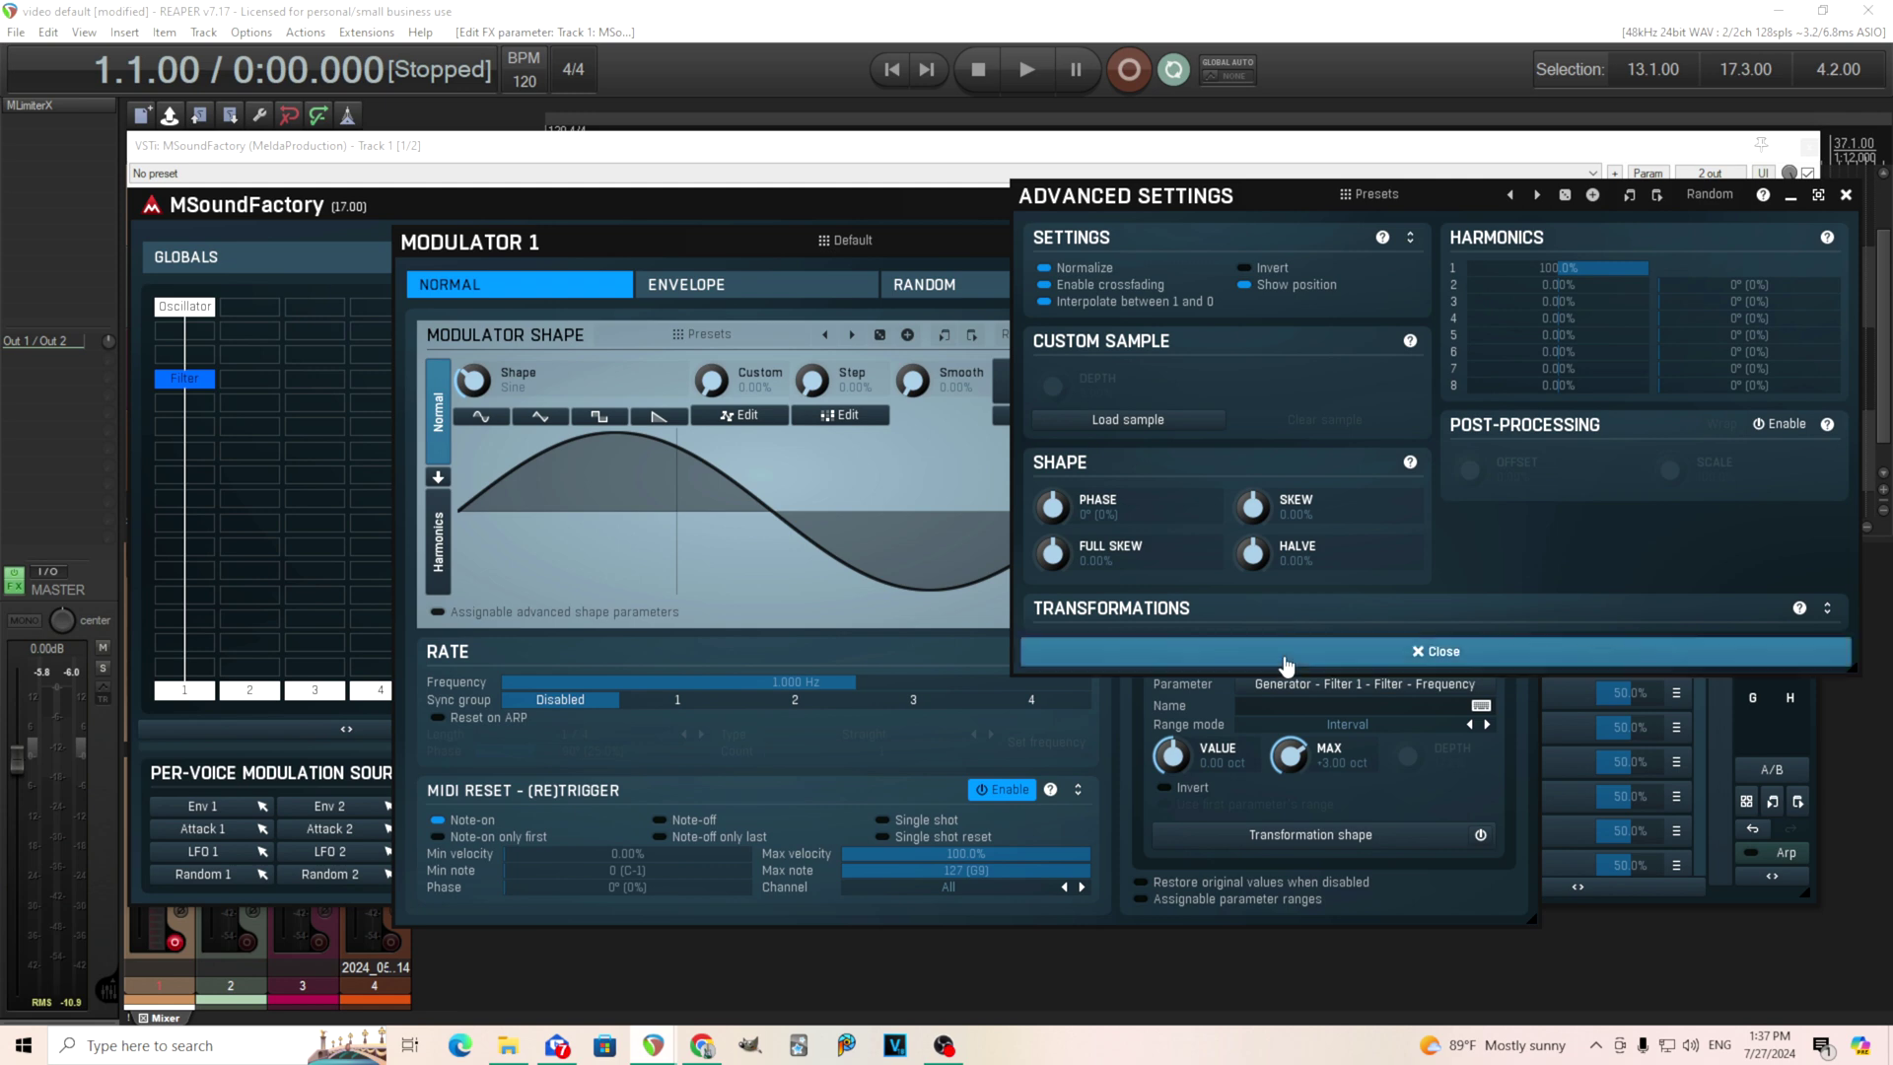
left_click_drag(716, 392, 716, 296)
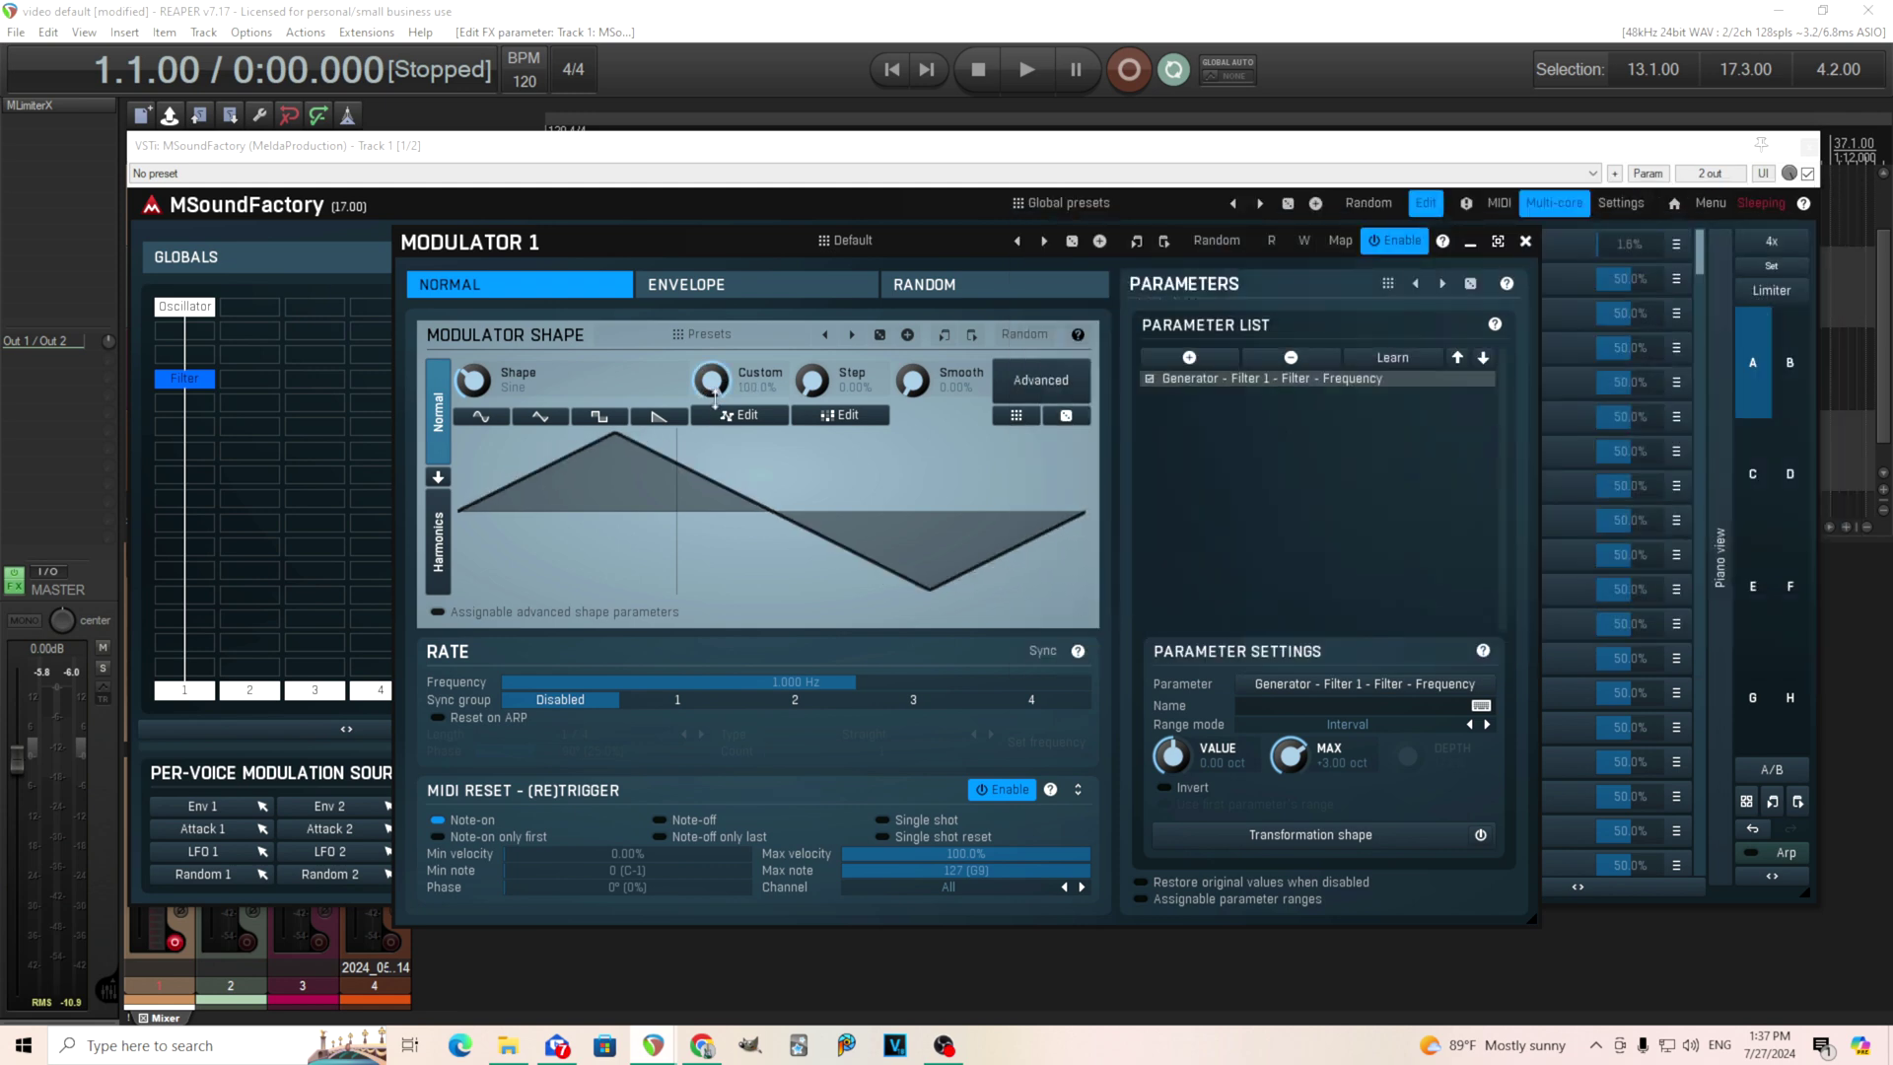
left_click(738, 415)
left_click_drag(812, 545, 761, 680)
double_click(934, 483)
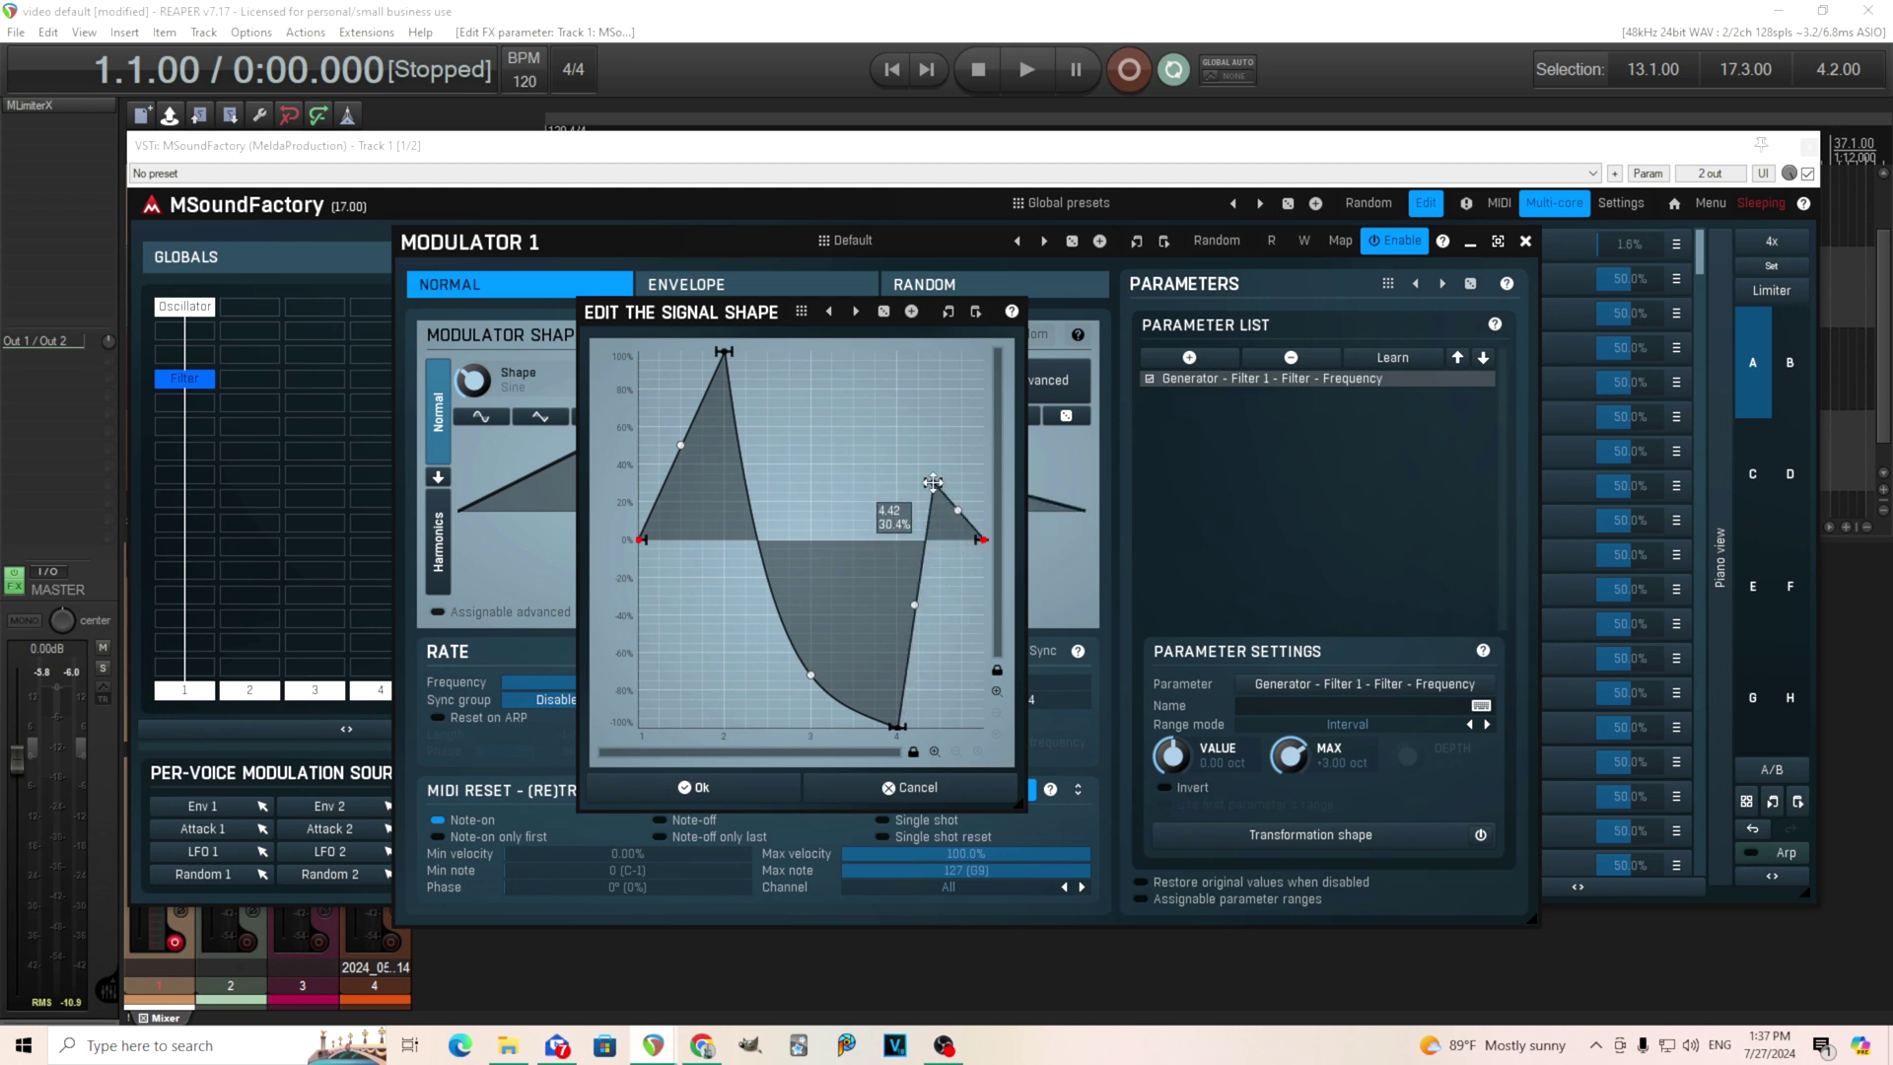
left_click_drag(934, 483, 917, 435)
left_click(710, 786)
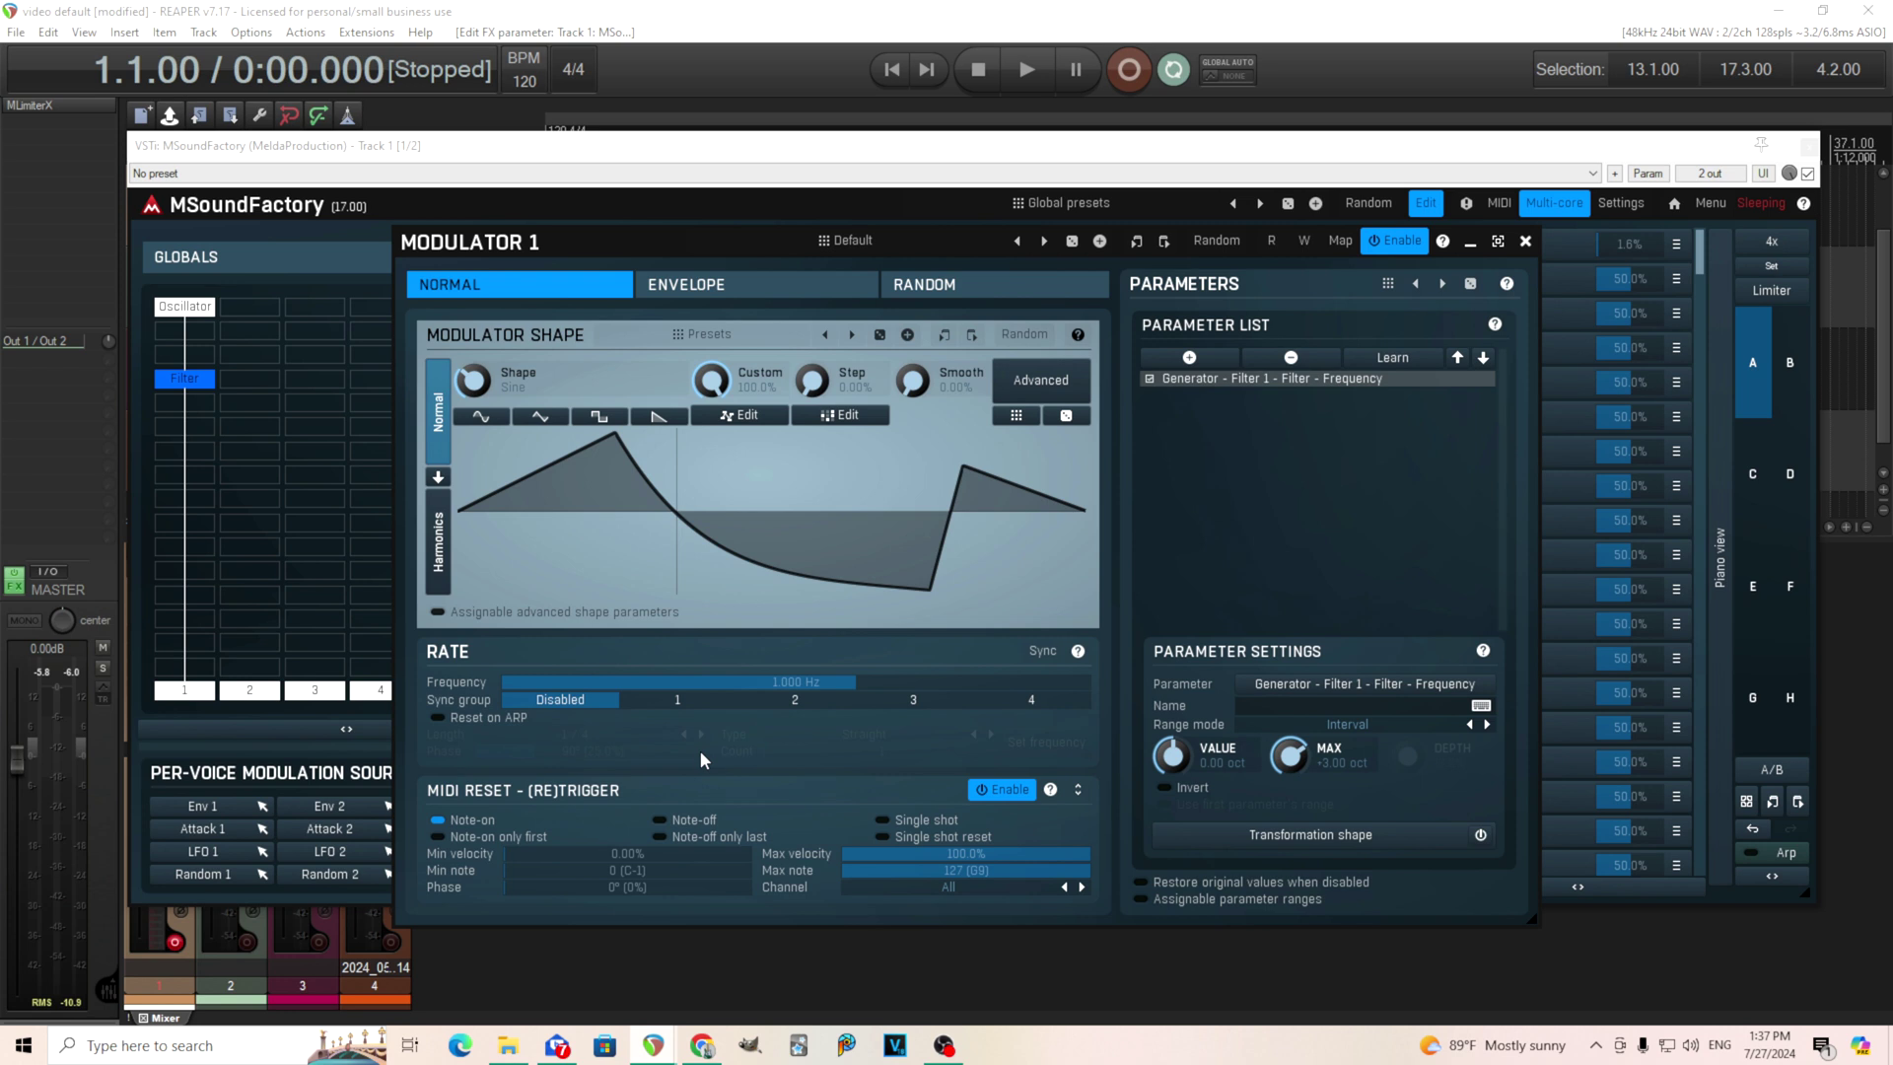
left_click(774, 293)
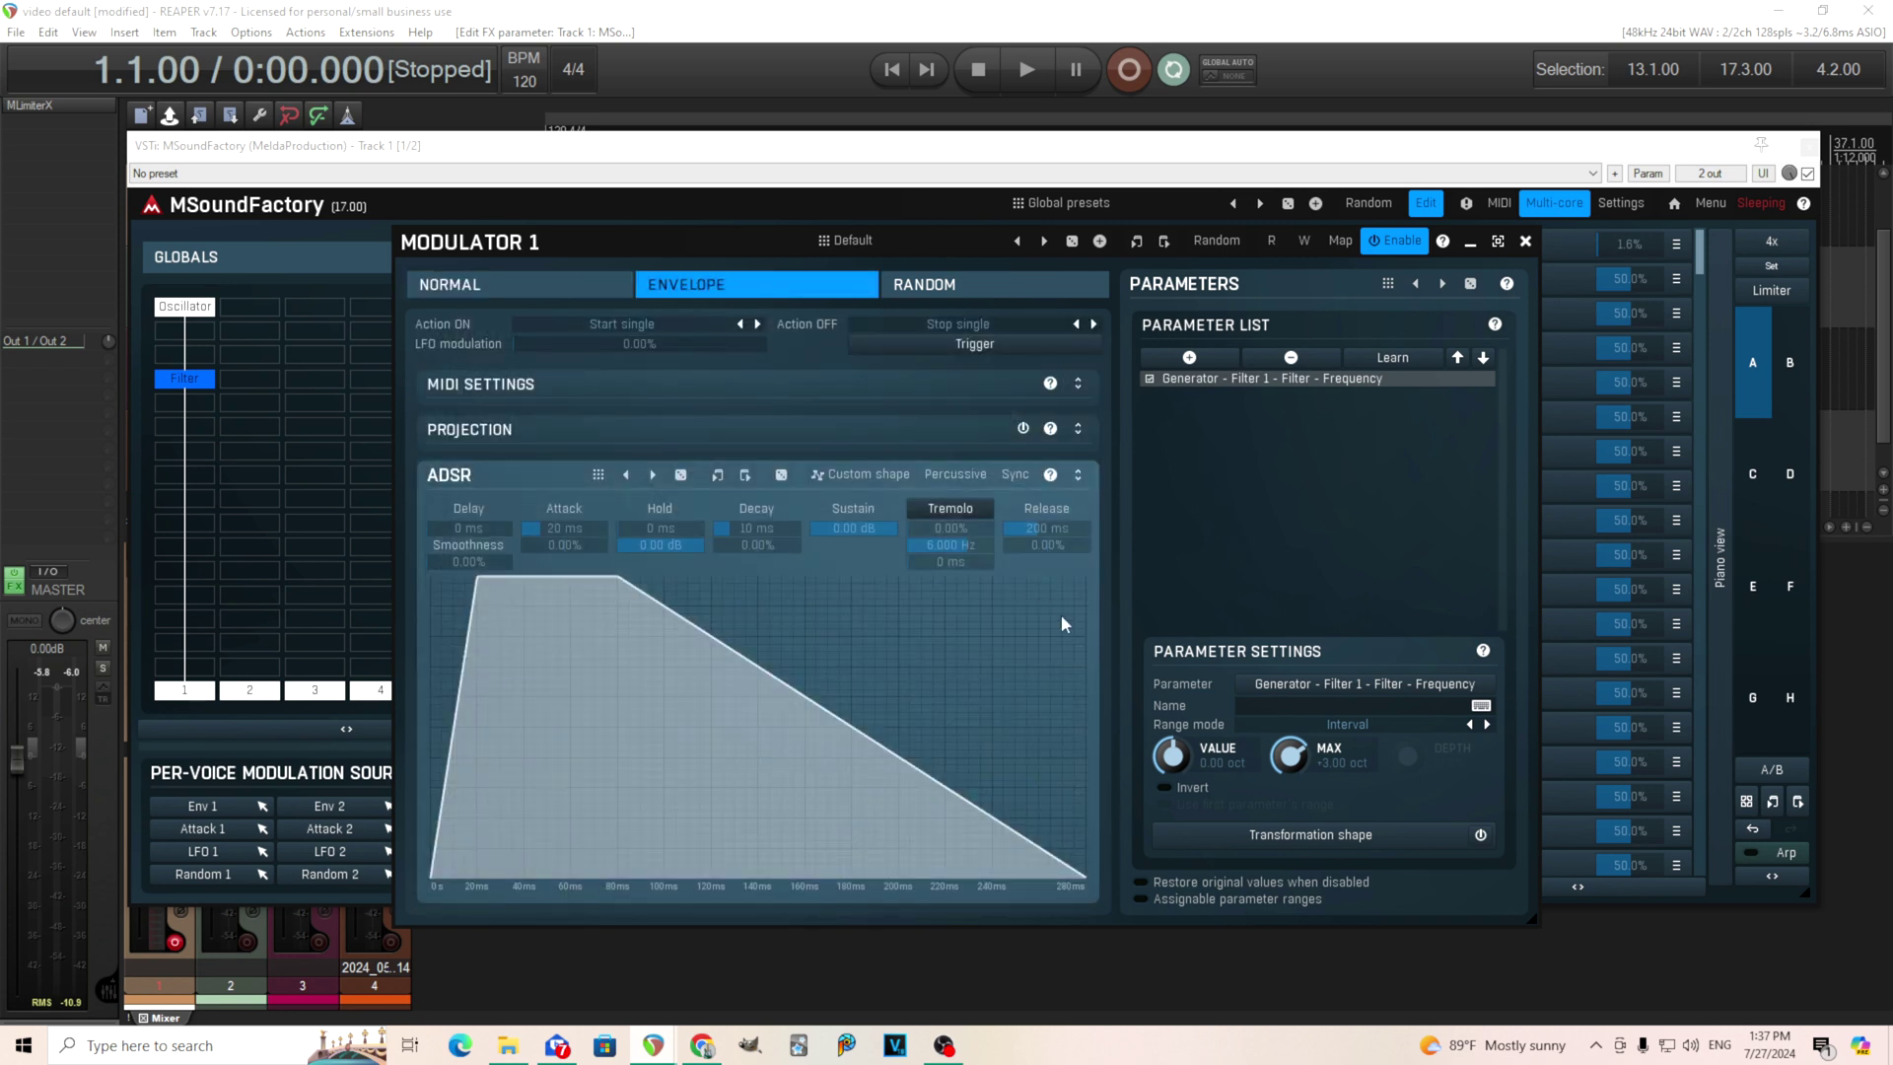
left_click(1079, 390)
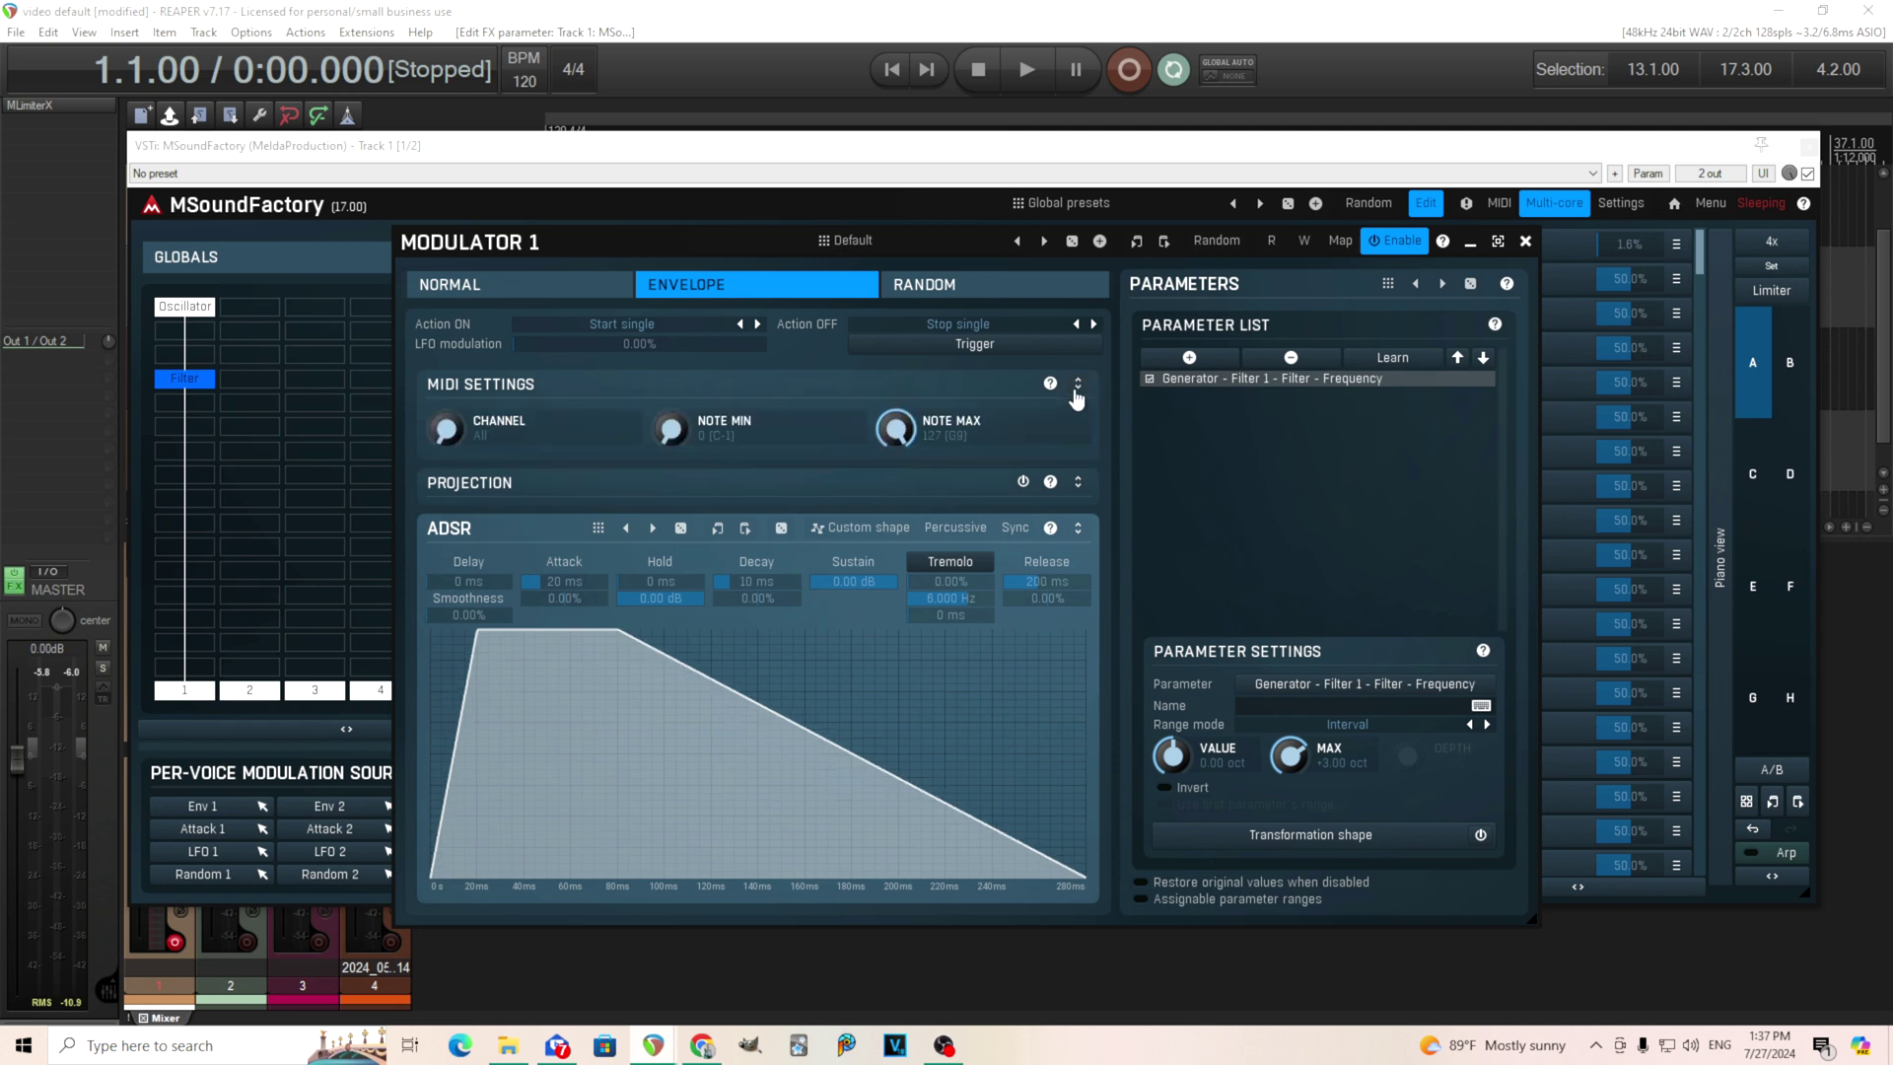
left_click(1079, 483)
left_click(1023, 481)
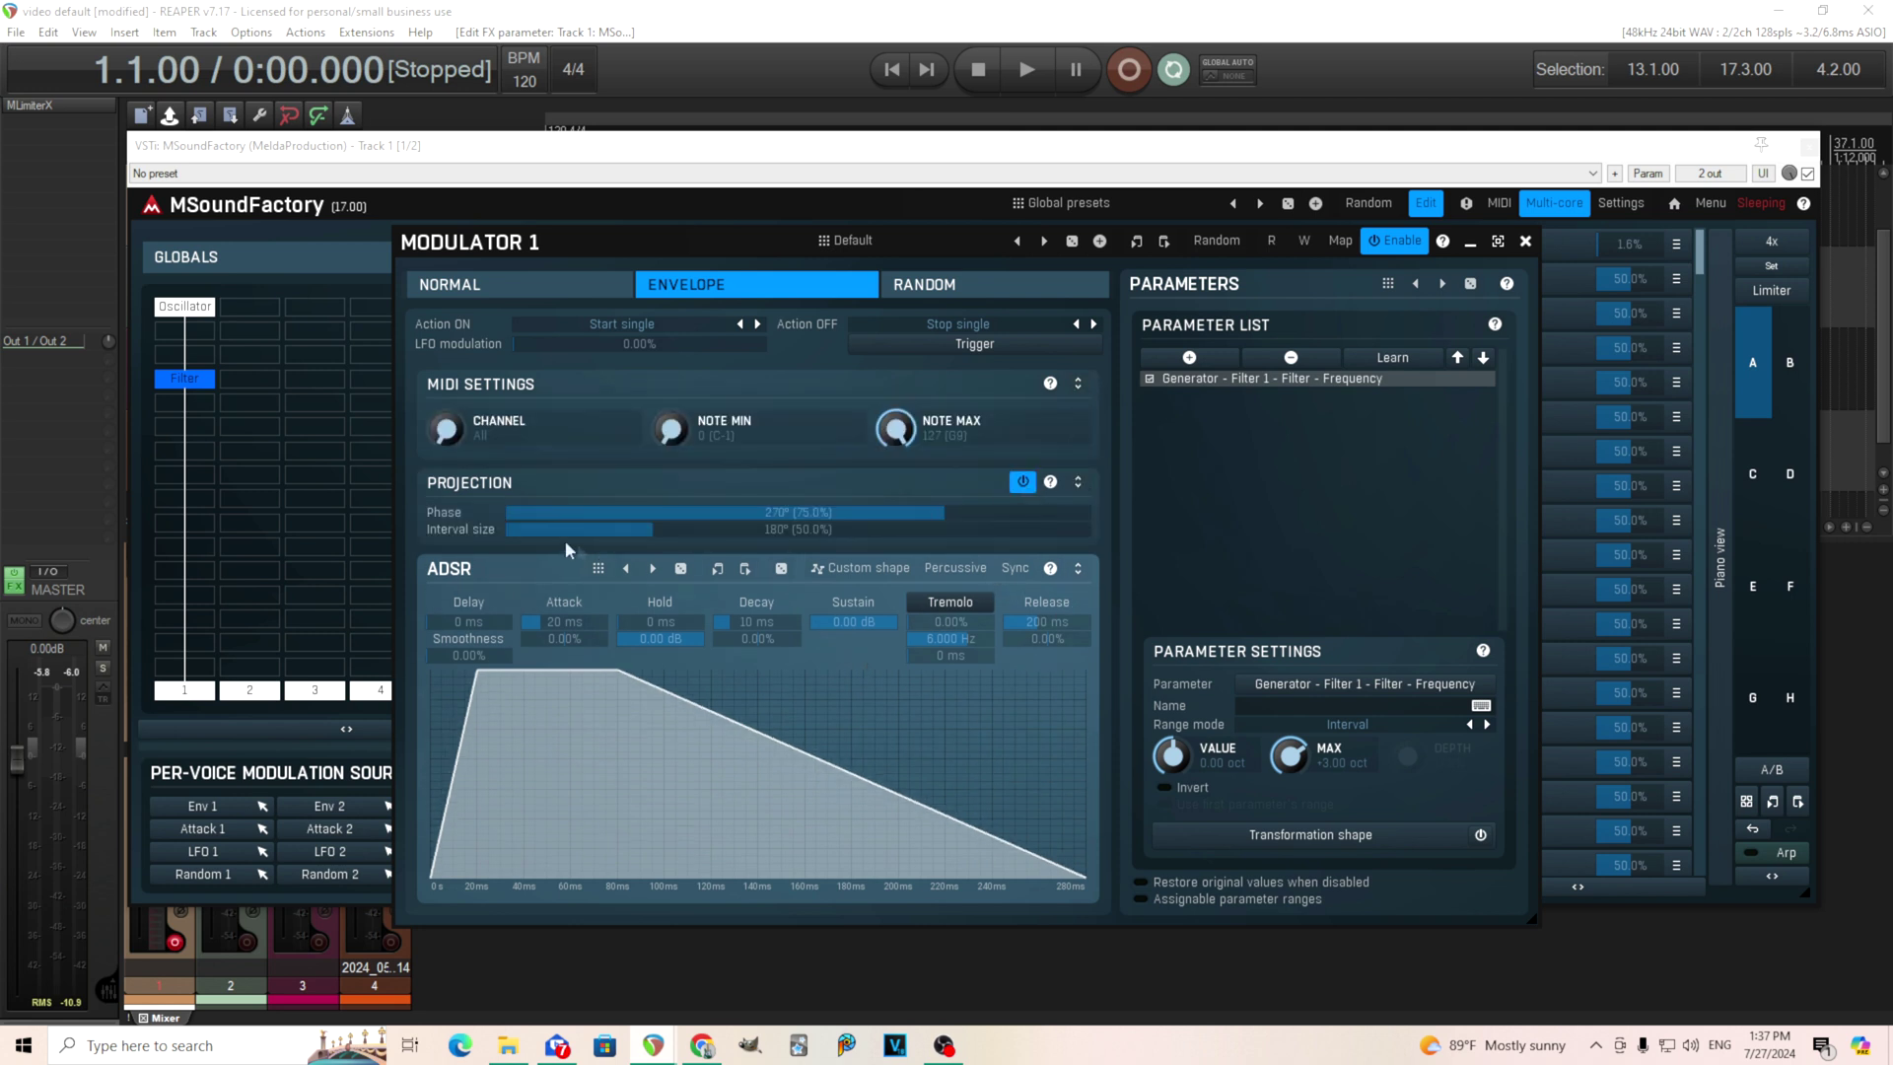
left_click(1022, 481)
left_click(530, 285)
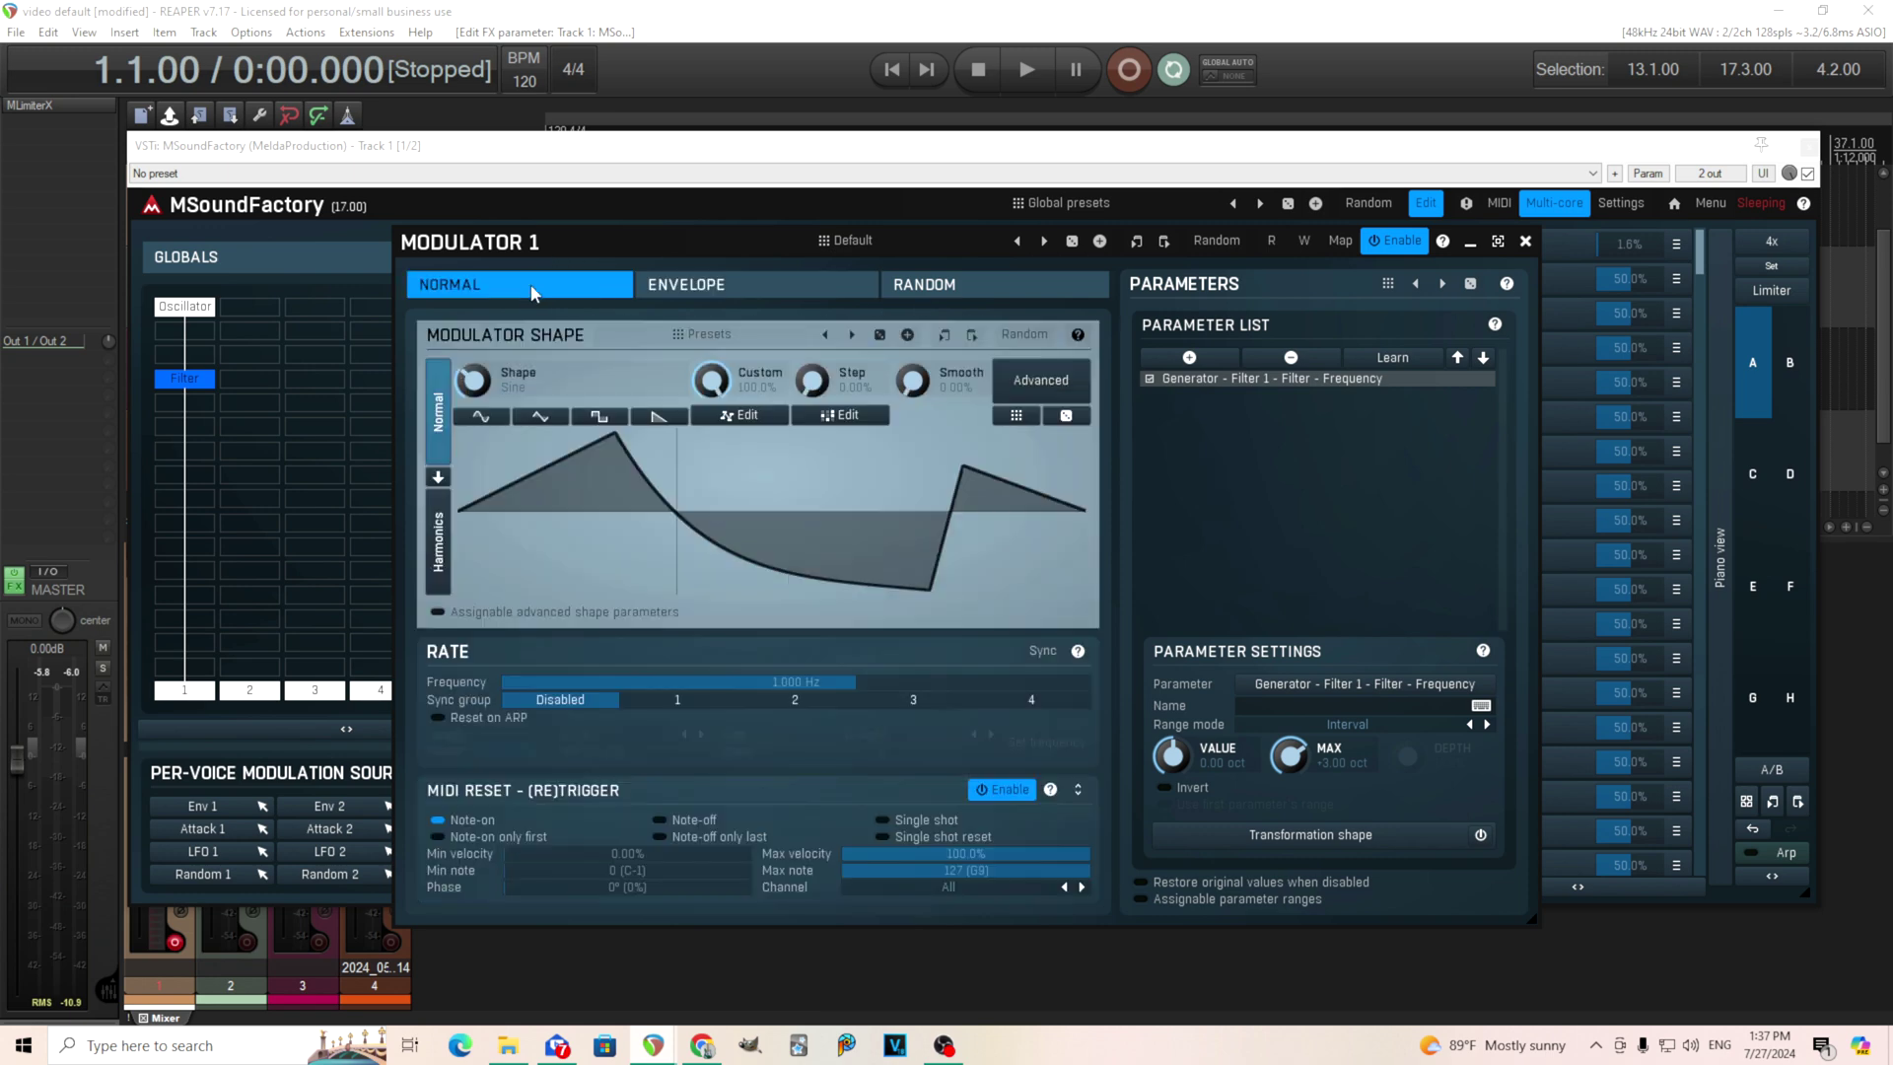